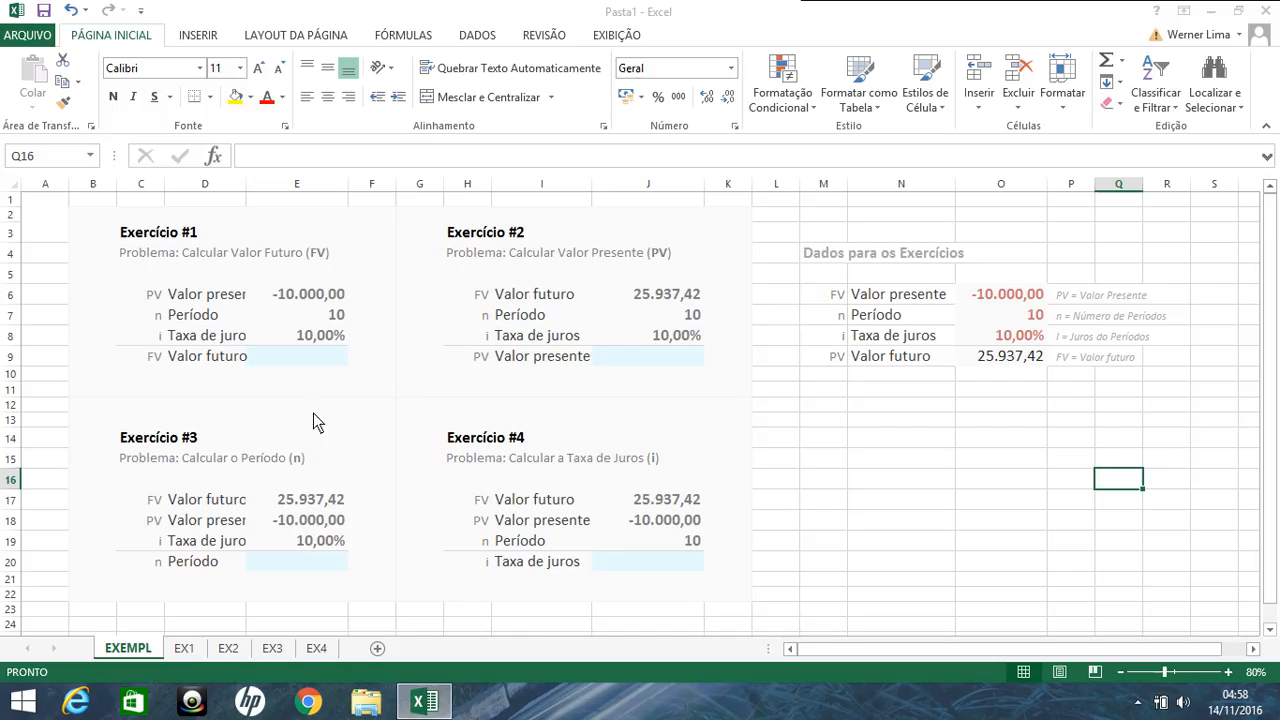
Step: Widen column D so that the full labels of Exercício #1 and Exercício #3 fit in their cells
click(295, 361)
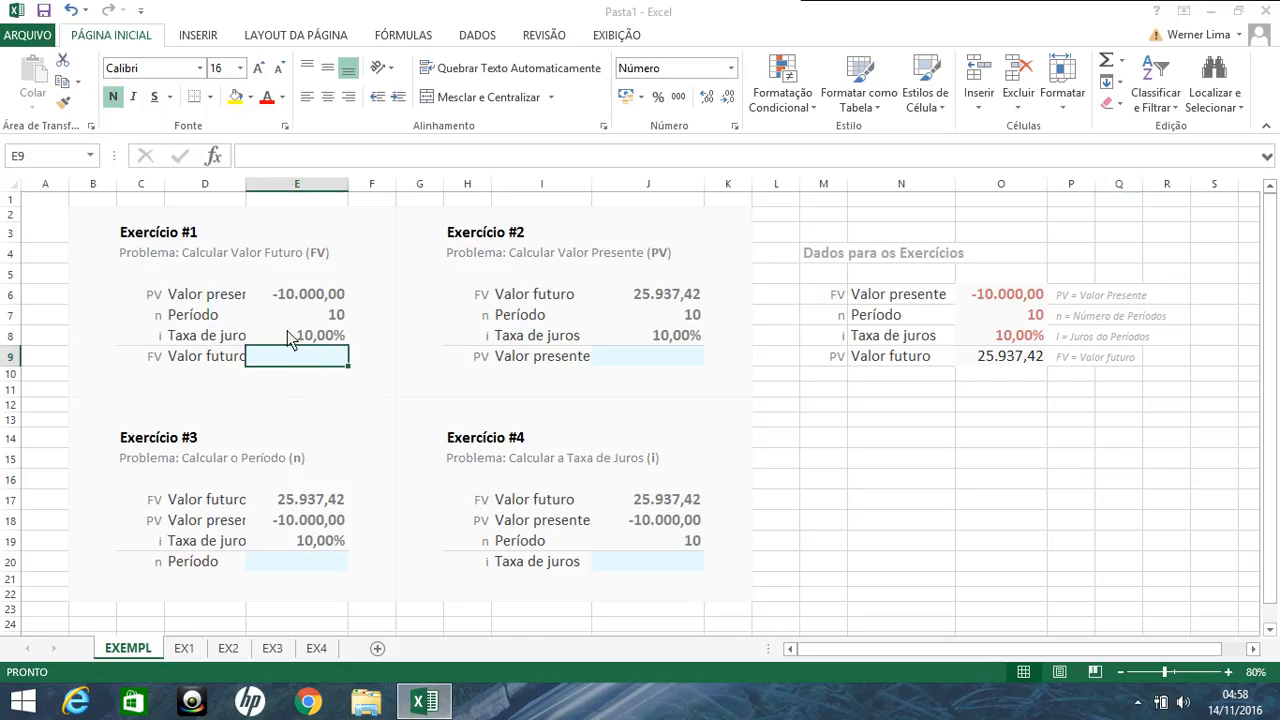
drag(246, 188, 281, 188)
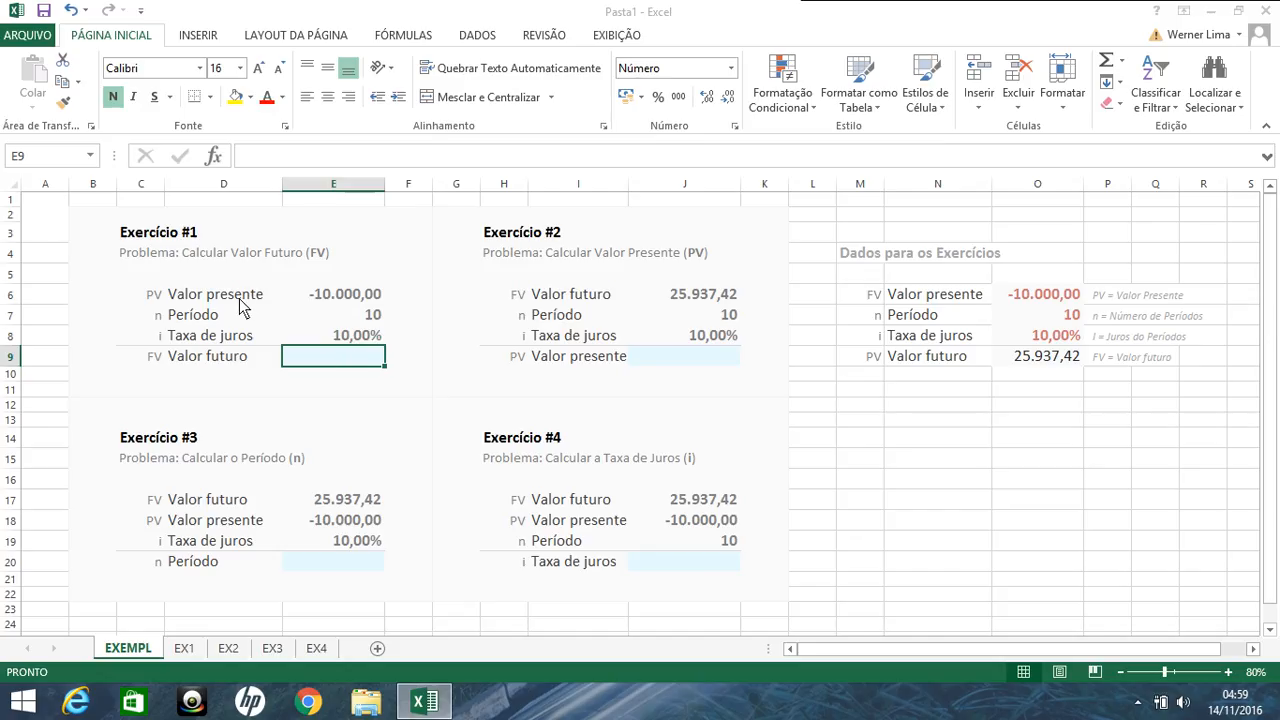
Step: Examine the given present value, period and interest rate of Exercício #1 in cells E6 to E8
click(335, 300)
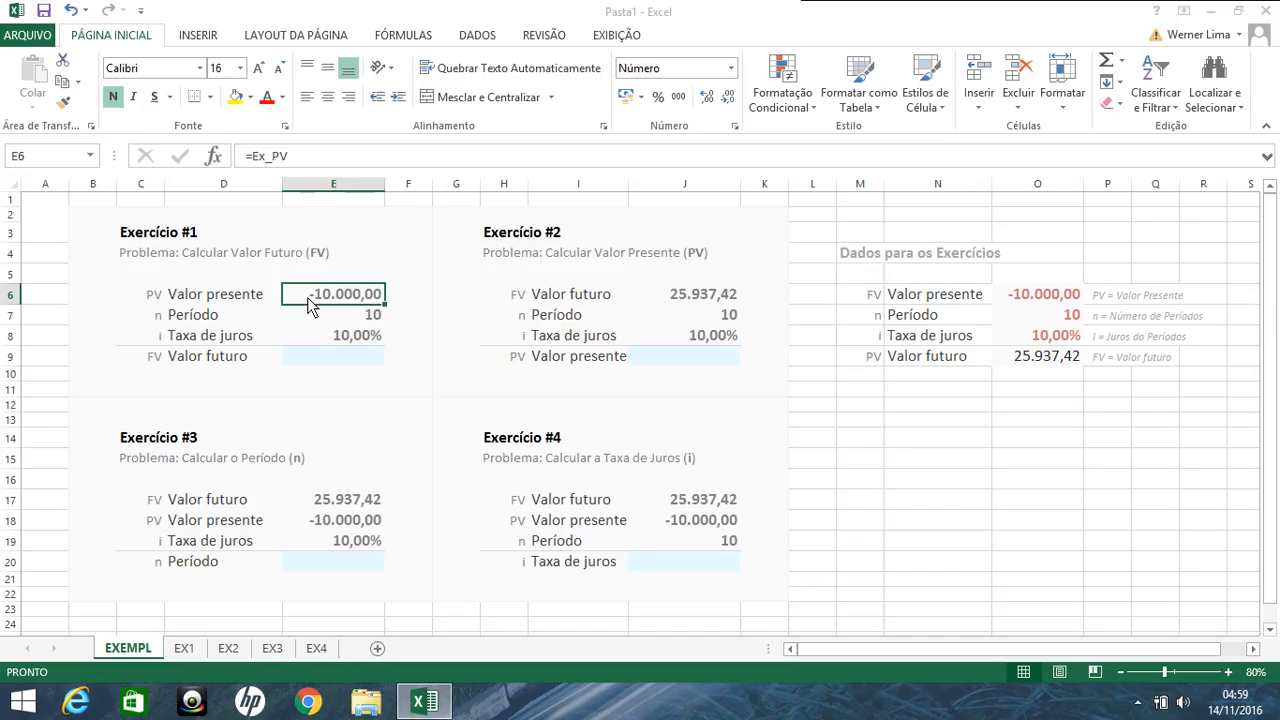
click(323, 319)
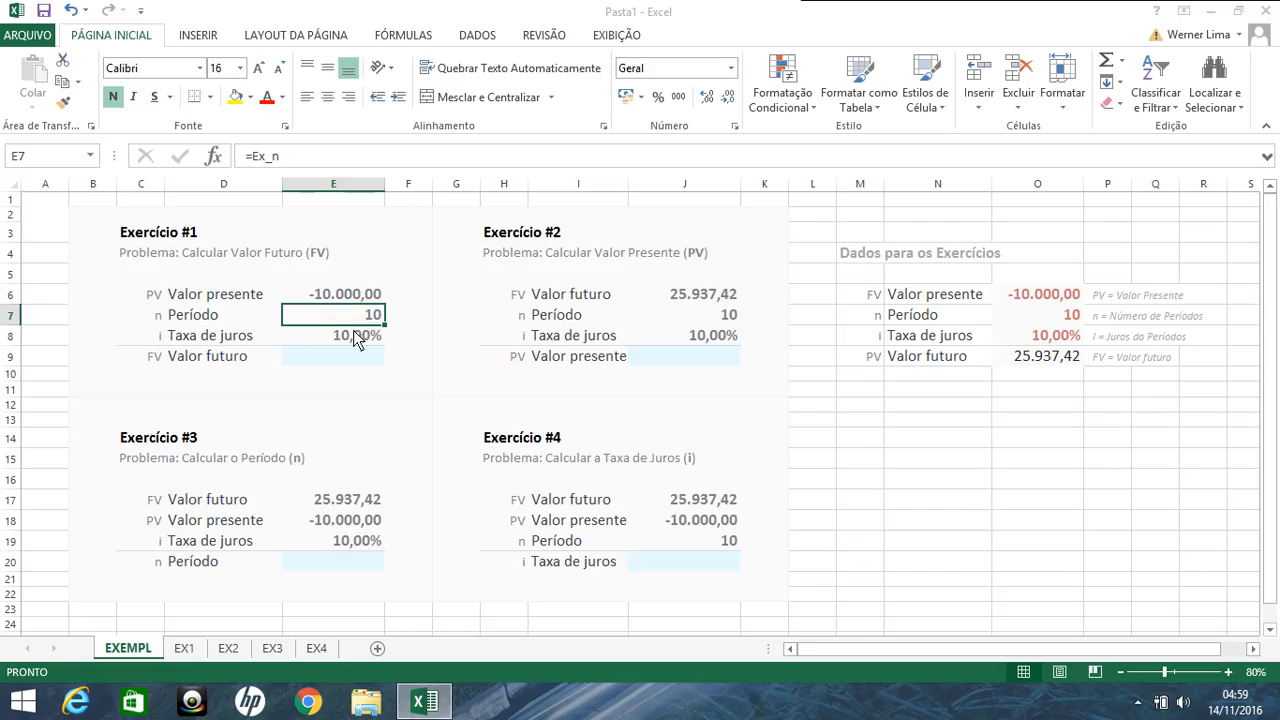
click(354, 332)
click(355, 320)
click(357, 335)
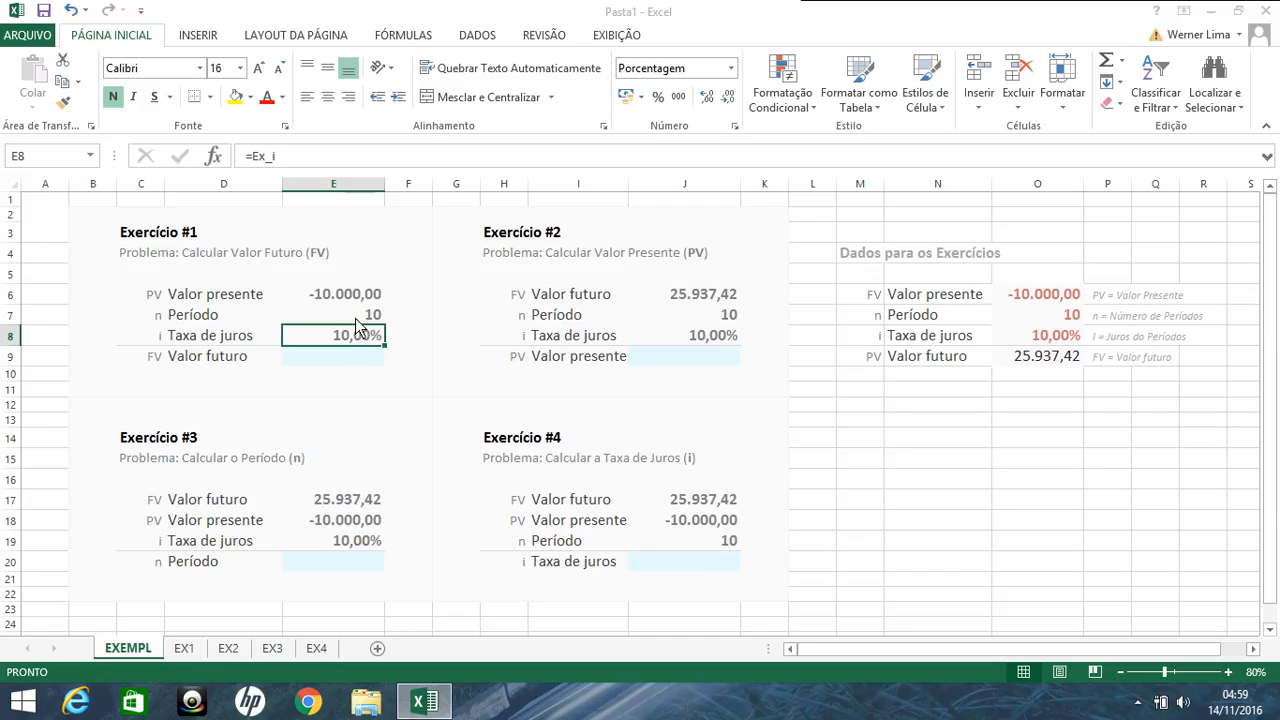
click(355, 319)
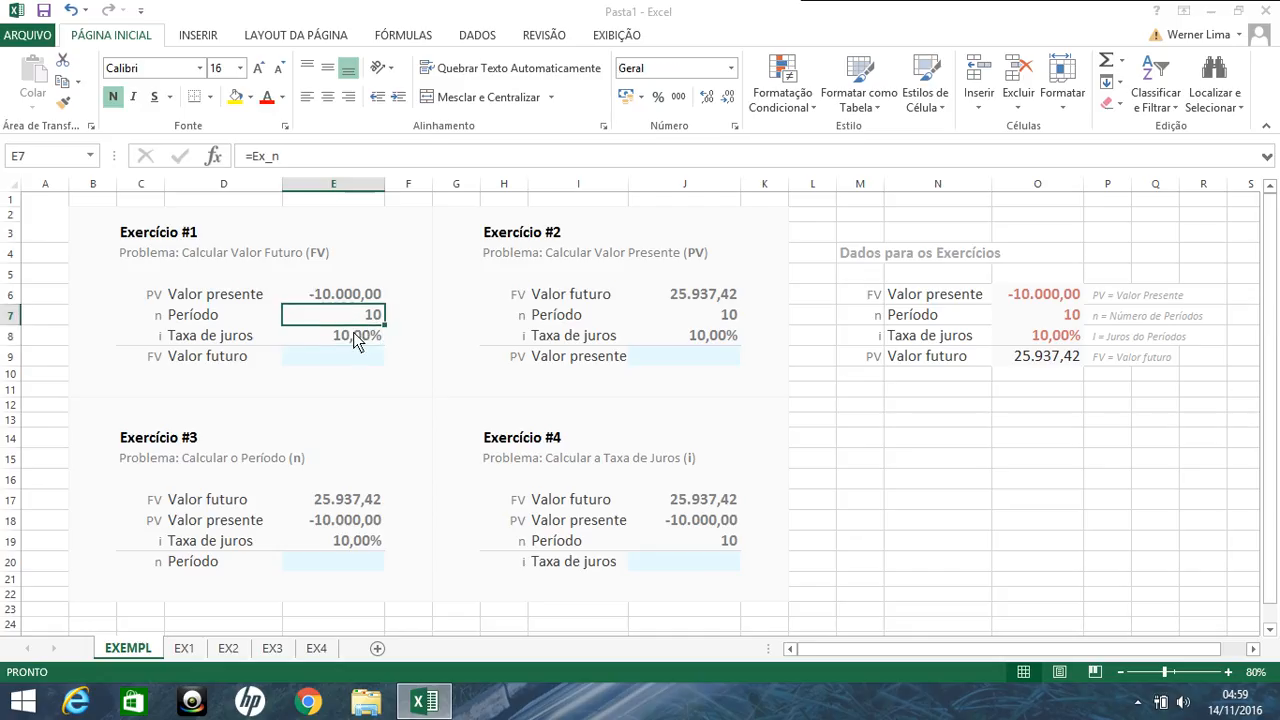
click(353, 334)
click(353, 320)
click(353, 338)
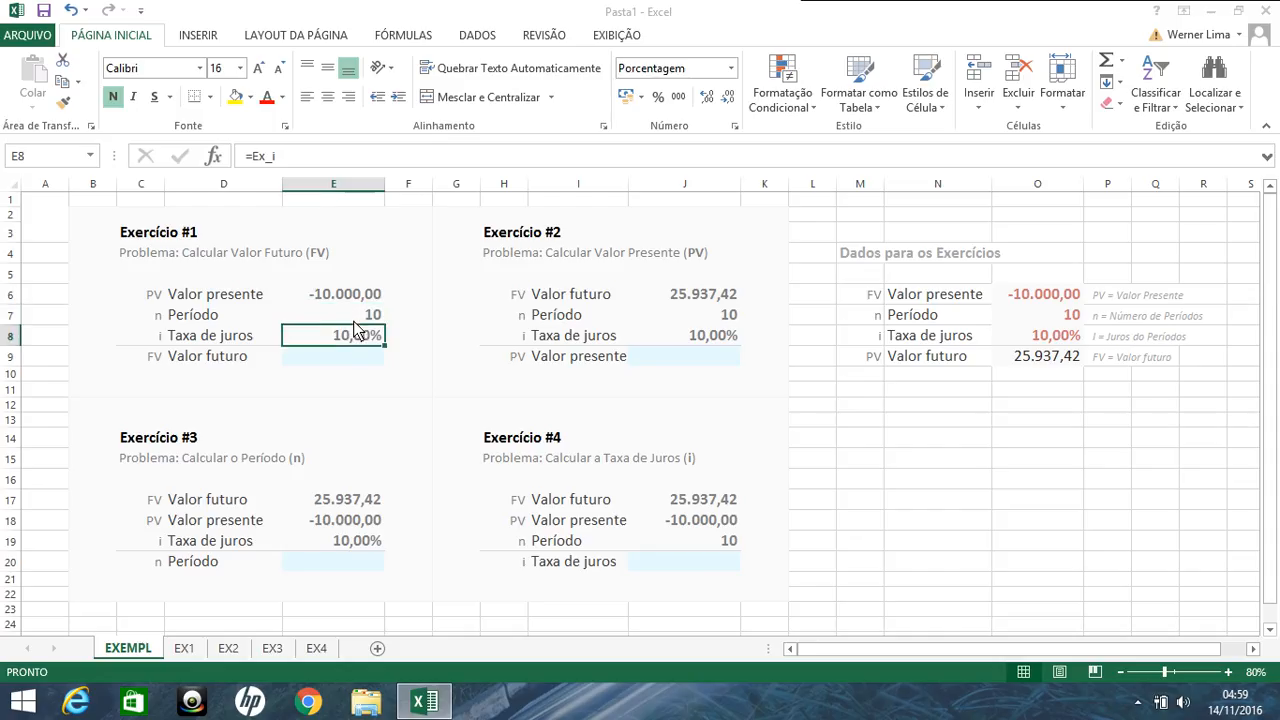
click(354, 318)
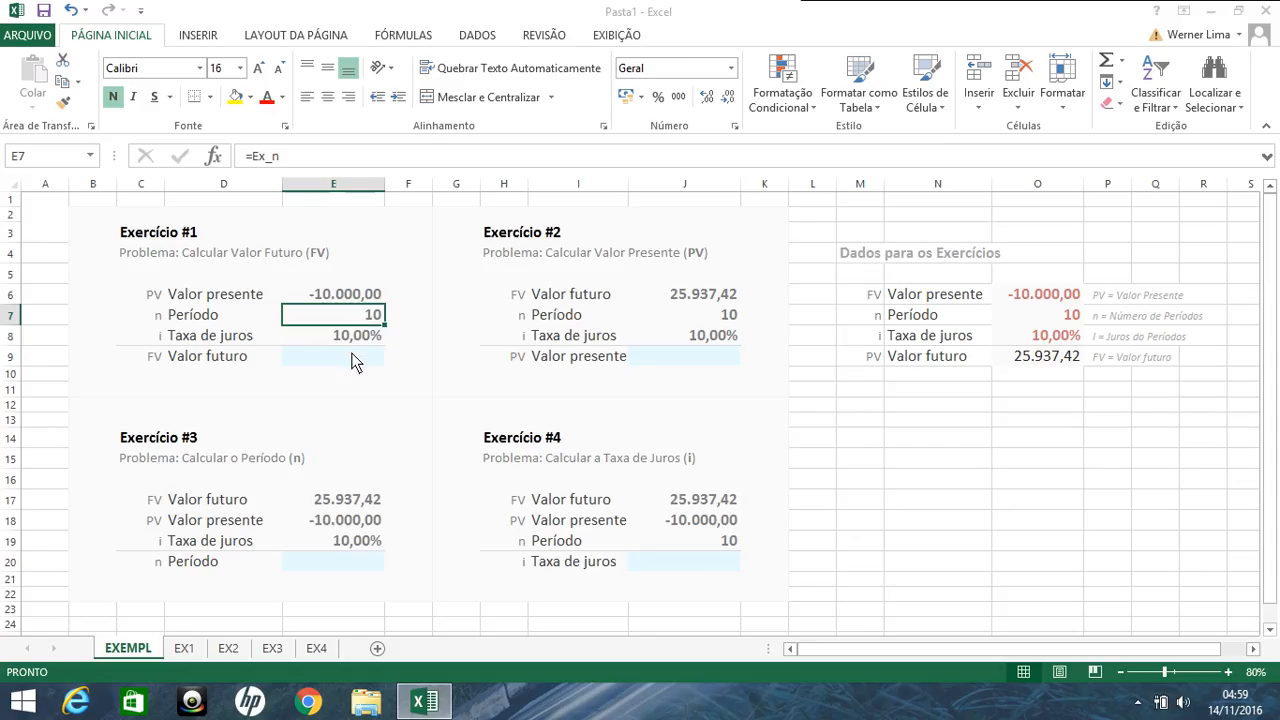
Step: Calculate the future value of Exercício #1 in E9 with the formula =VF(E8;E7;;E6;), leaving payment and type empty
click(351, 362)
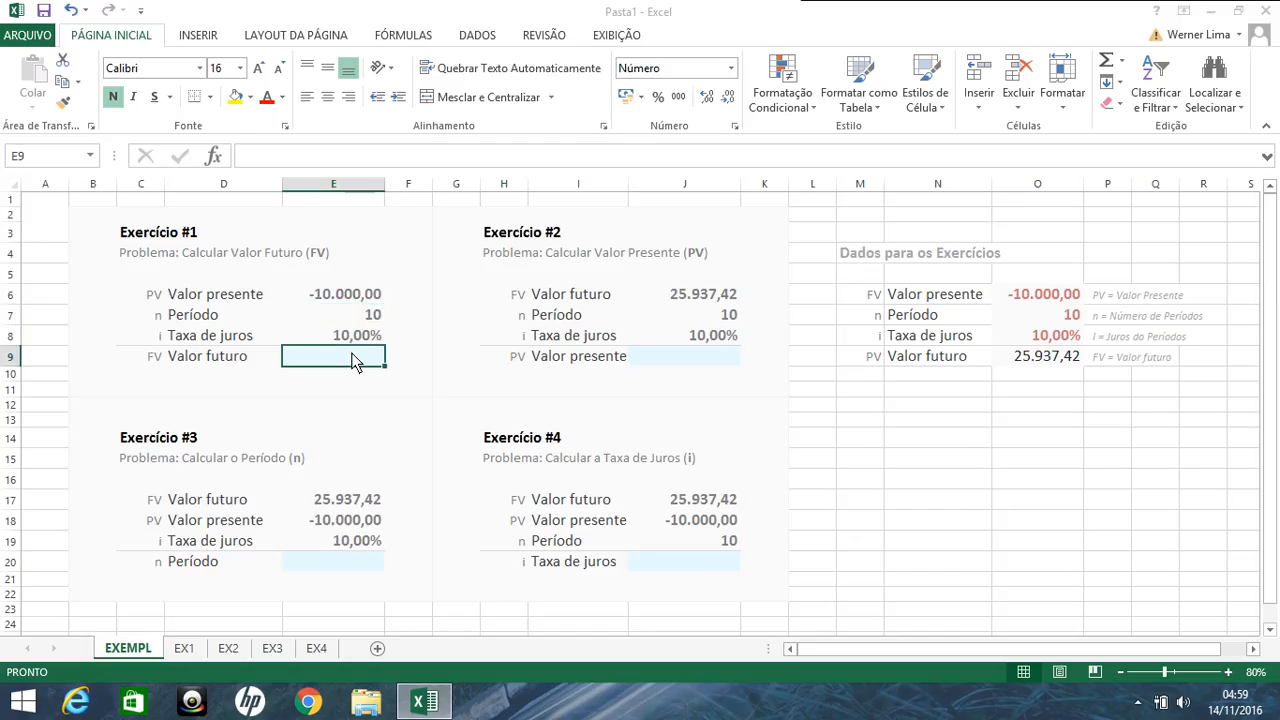
text(=VF)
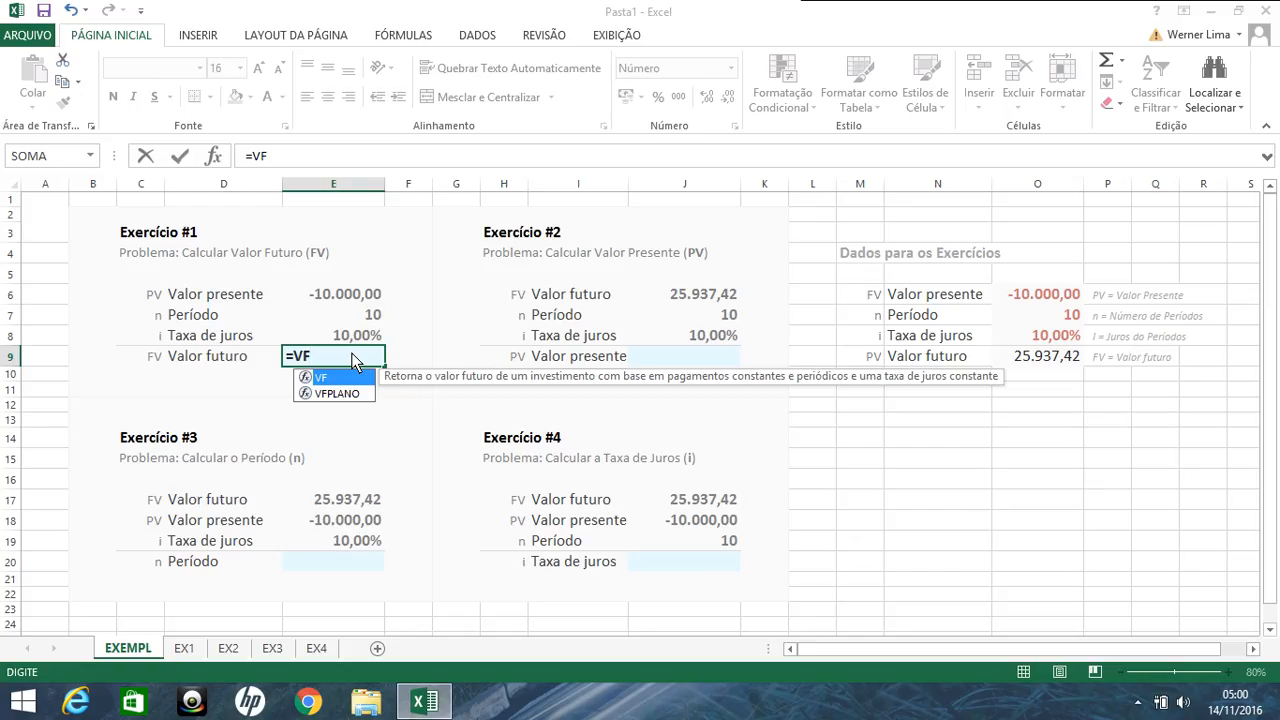
text(()
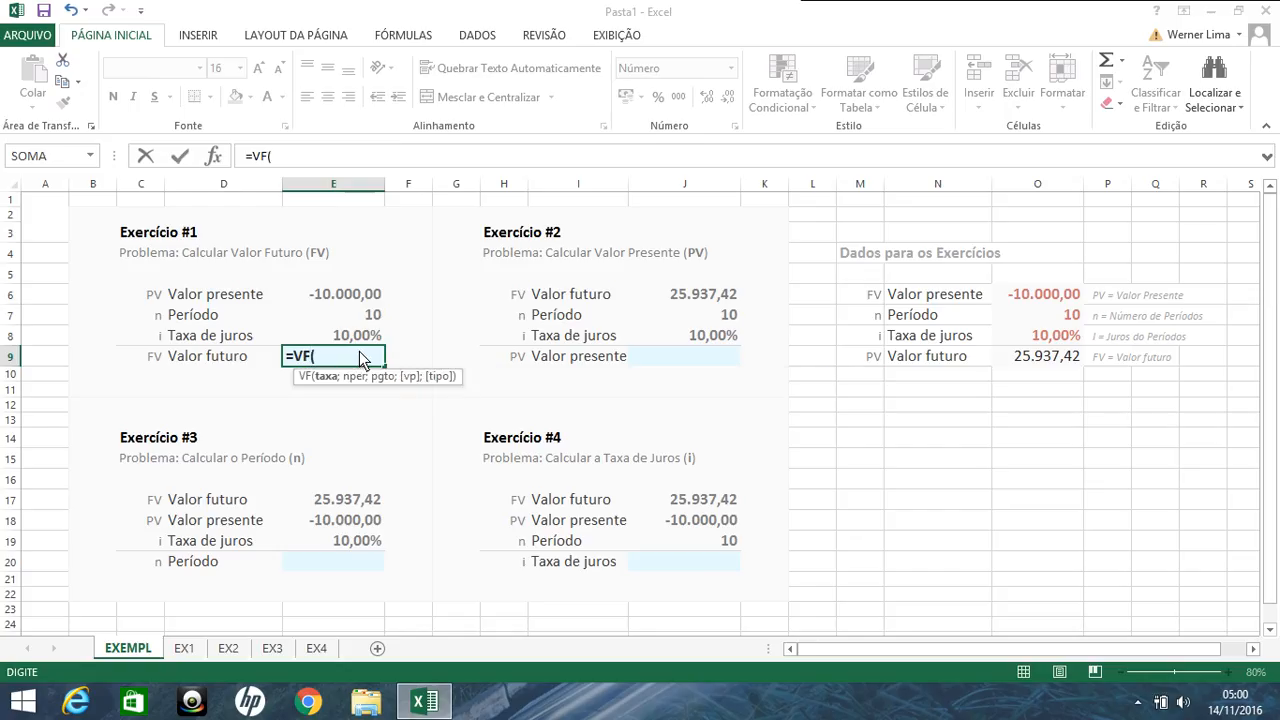
click(364, 335)
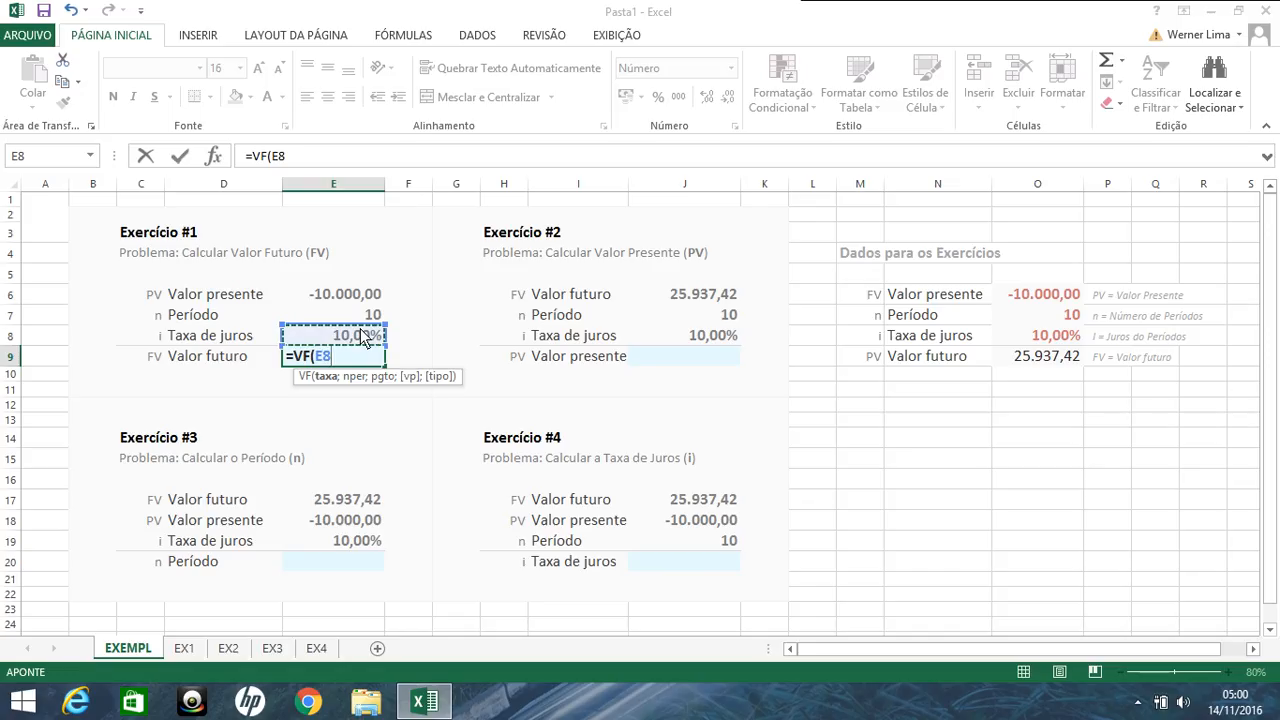
text(;)
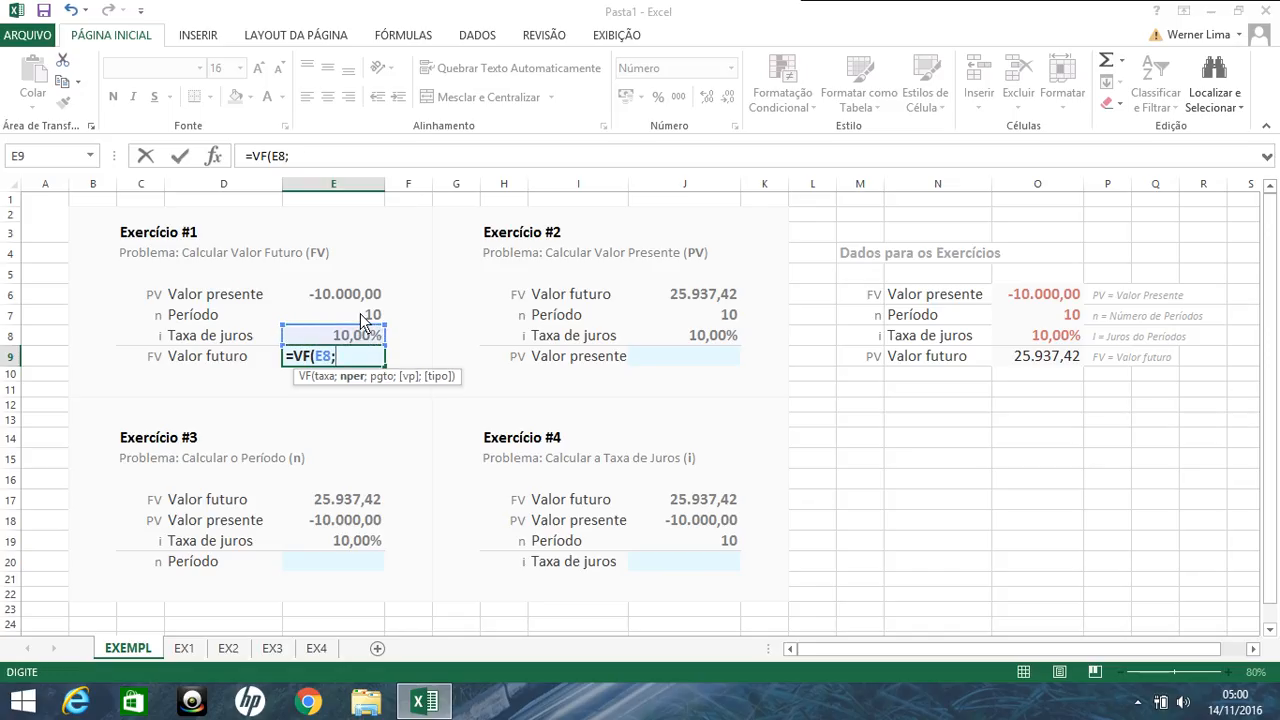
click(362, 318)
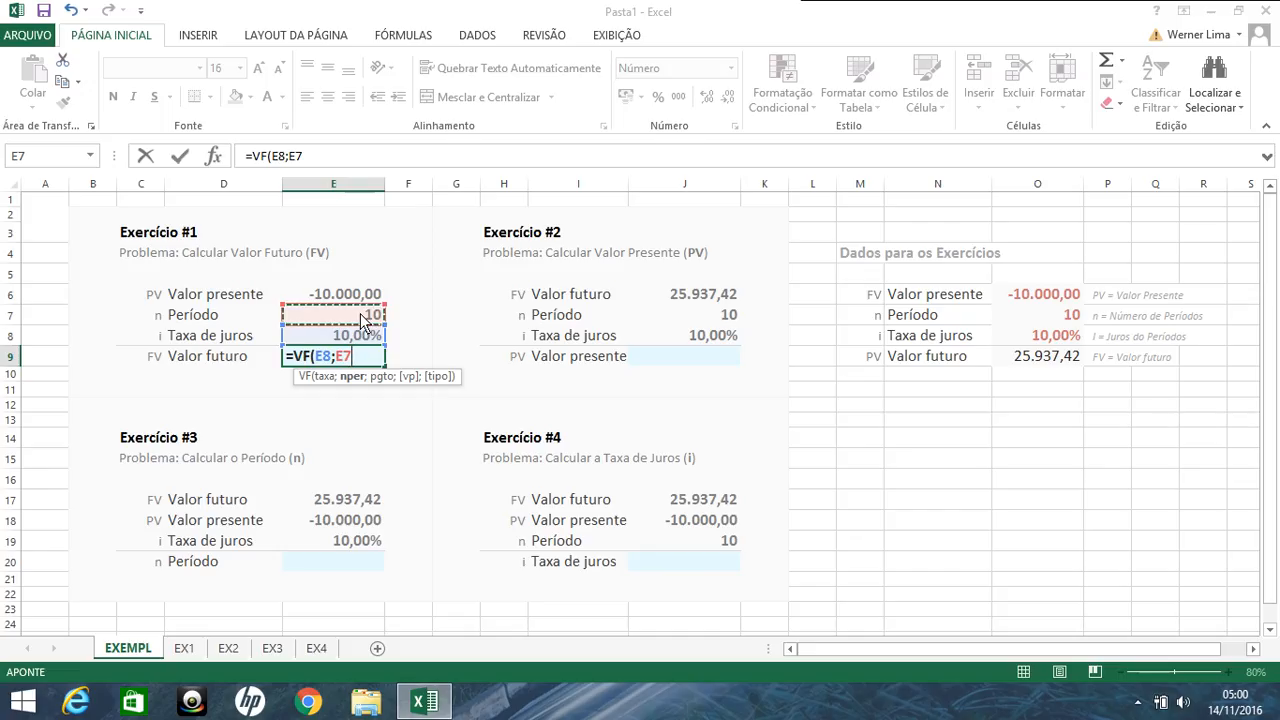
text(;;)
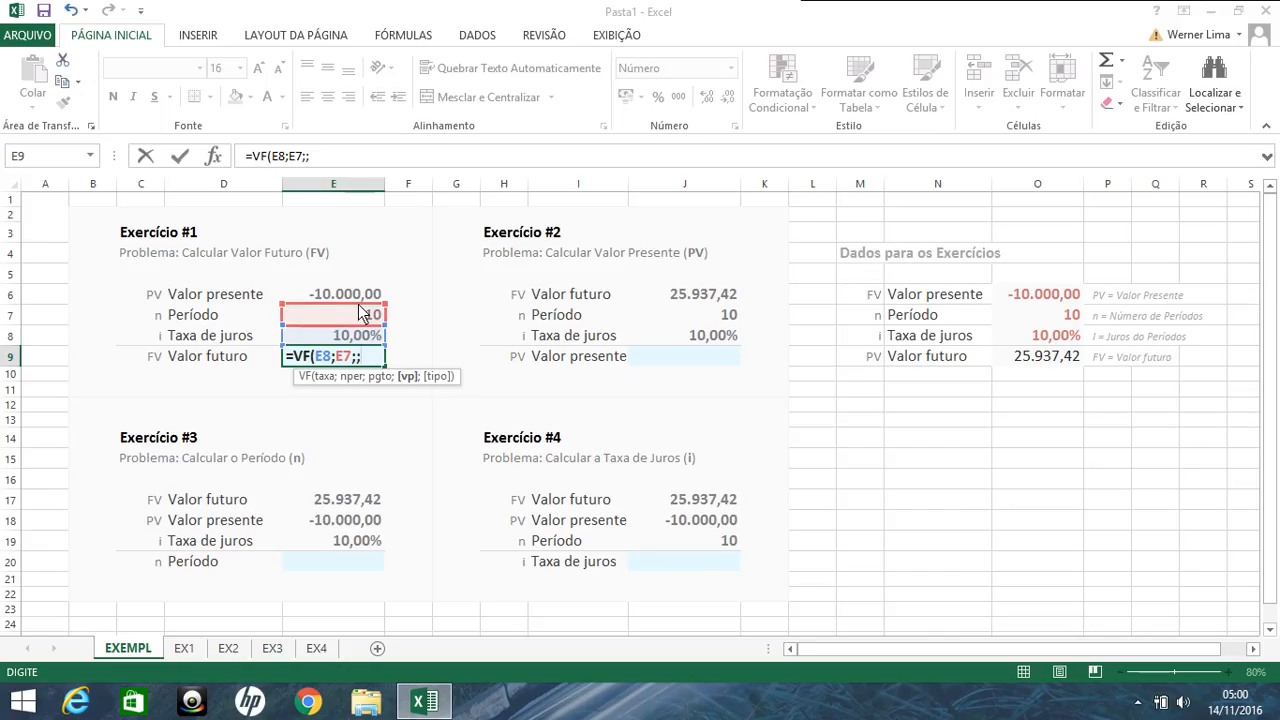
click(361, 302)
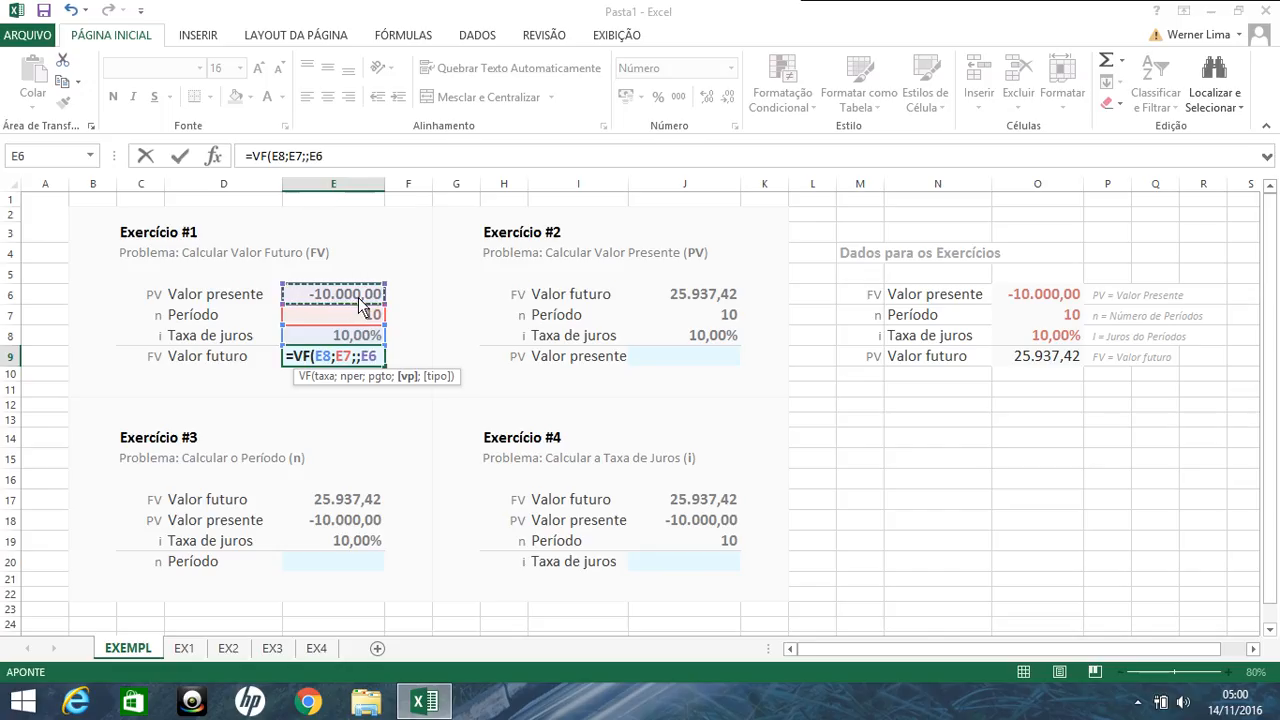
text(;)
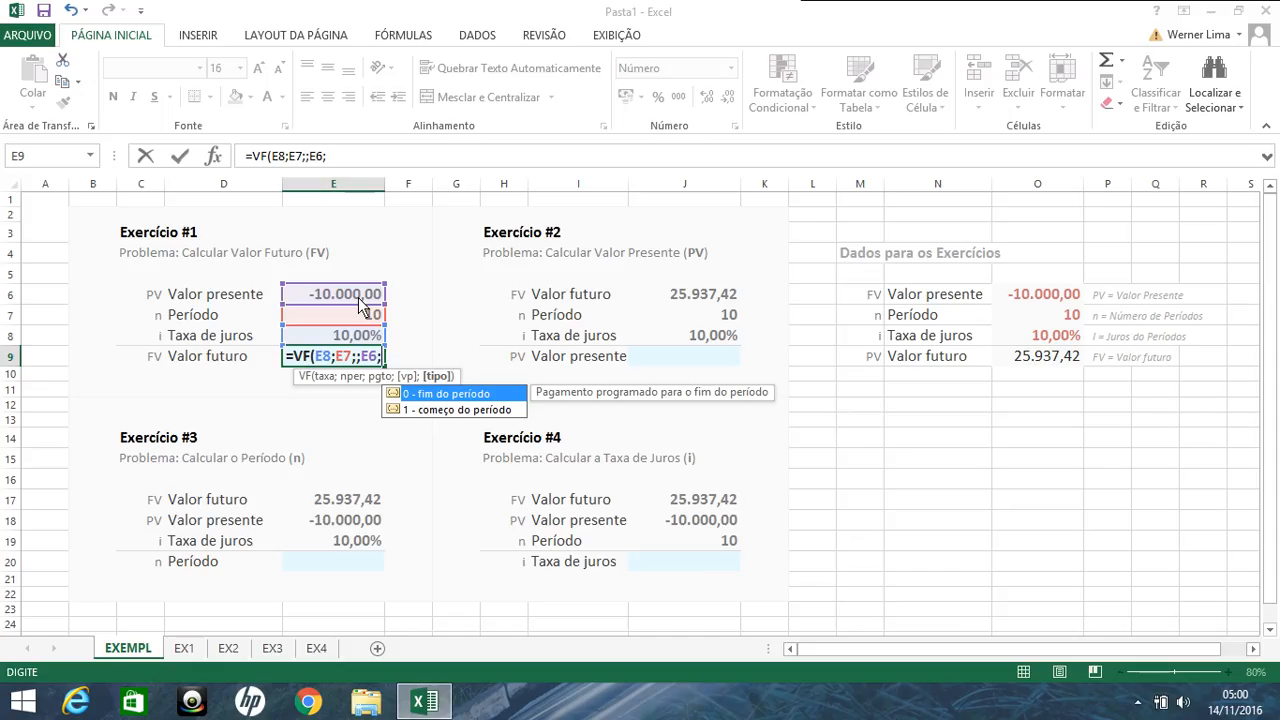
key(Return)
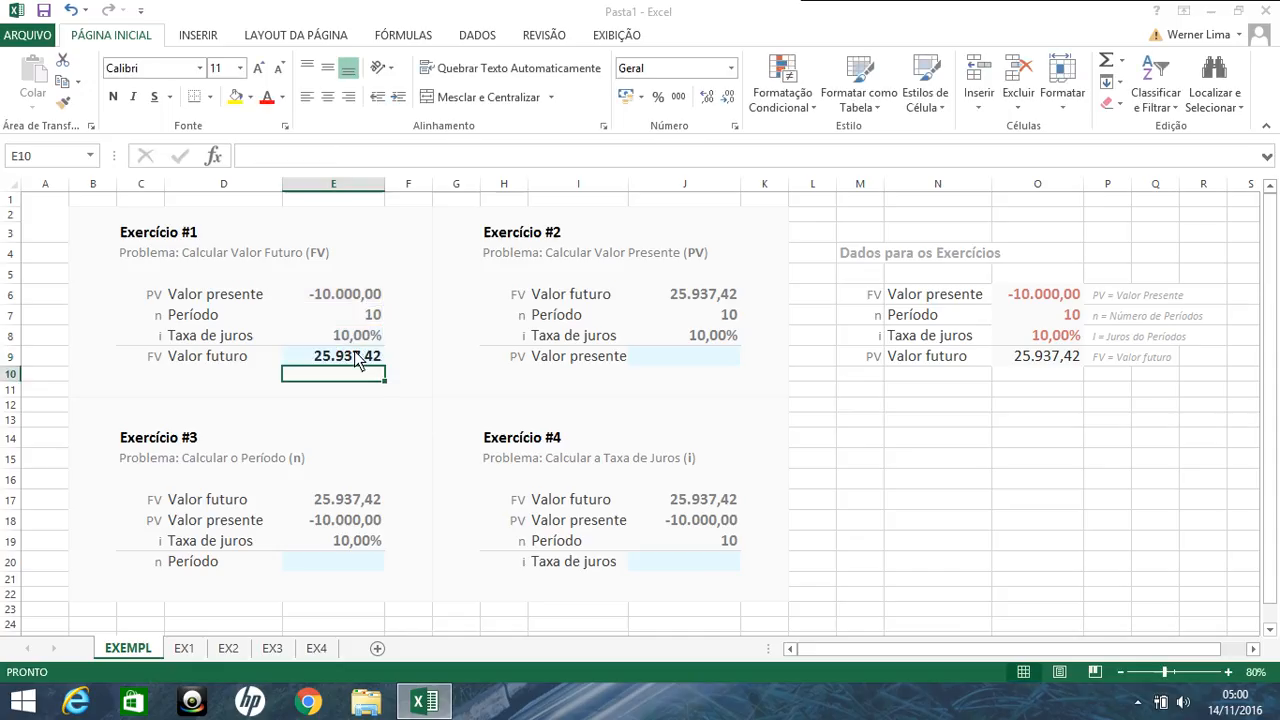
Step: Try to calculate the present value of Exercício #2 in J9 with the formula =VP(J8;J6;;J6;)
drag(360, 356, 688, 375)
click(698, 366)
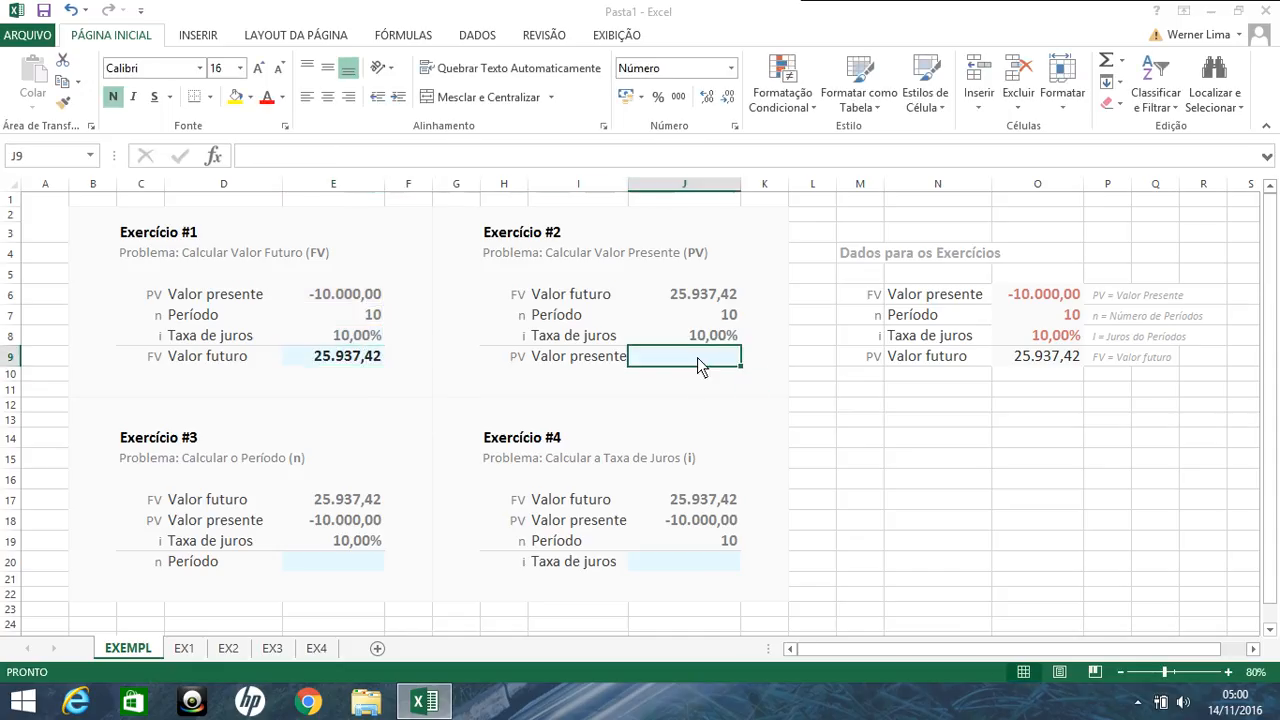
text(=VP()
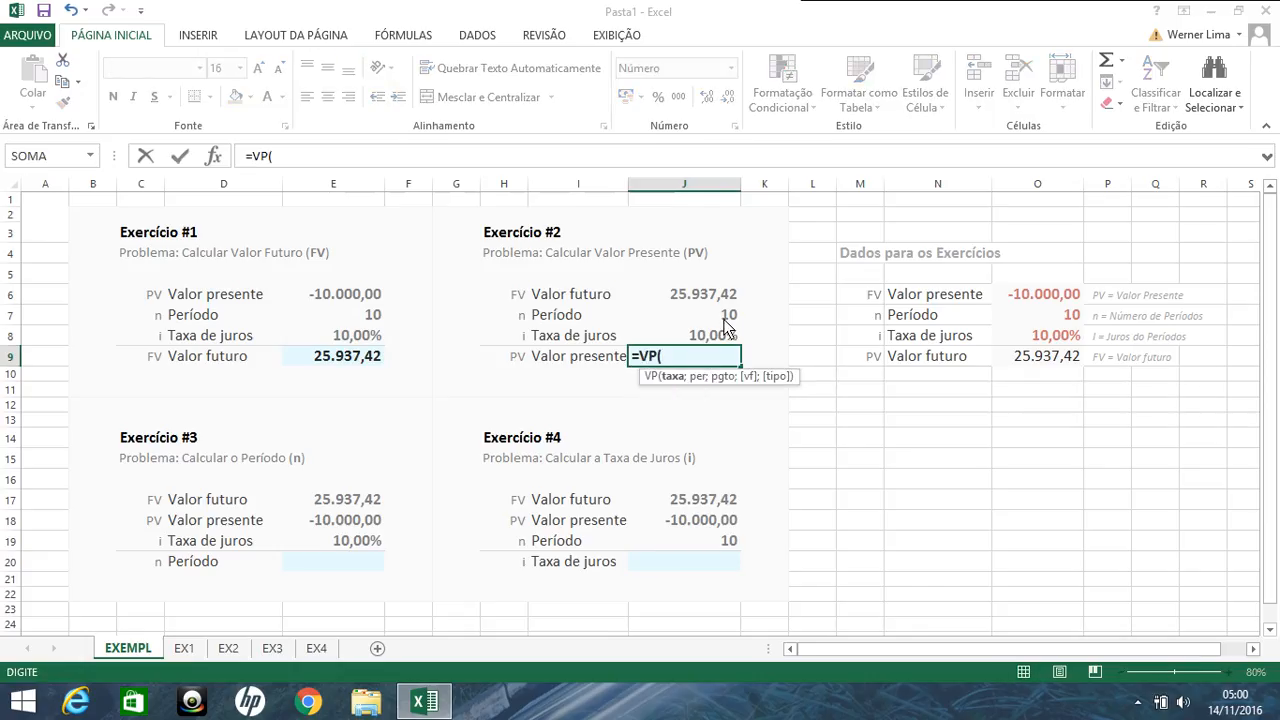
click(722, 335)
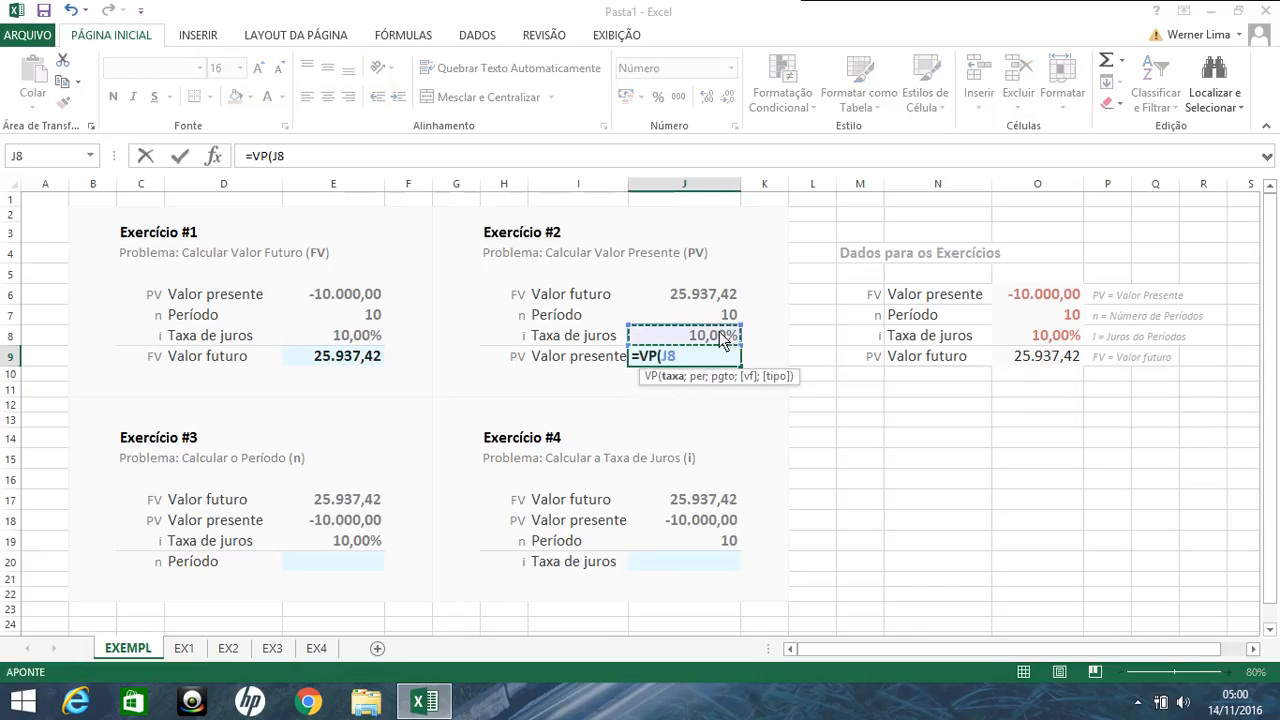
text(;)
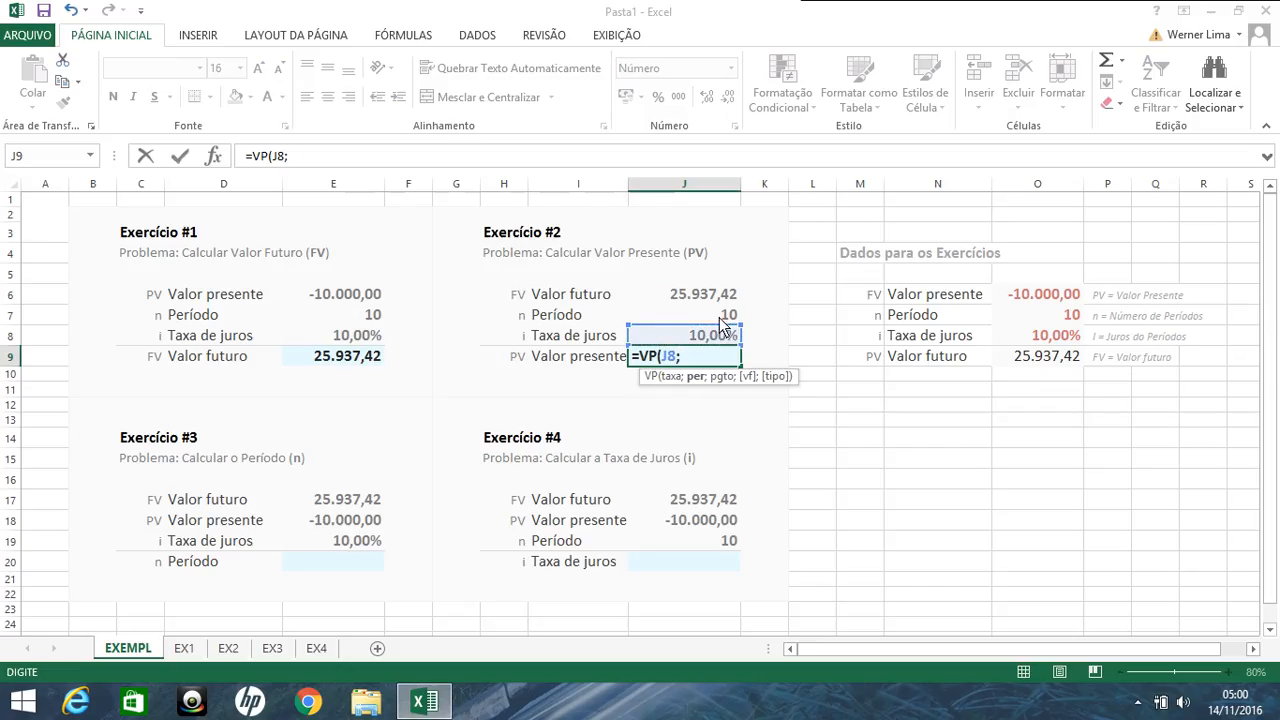
click(720, 322)
text(;)
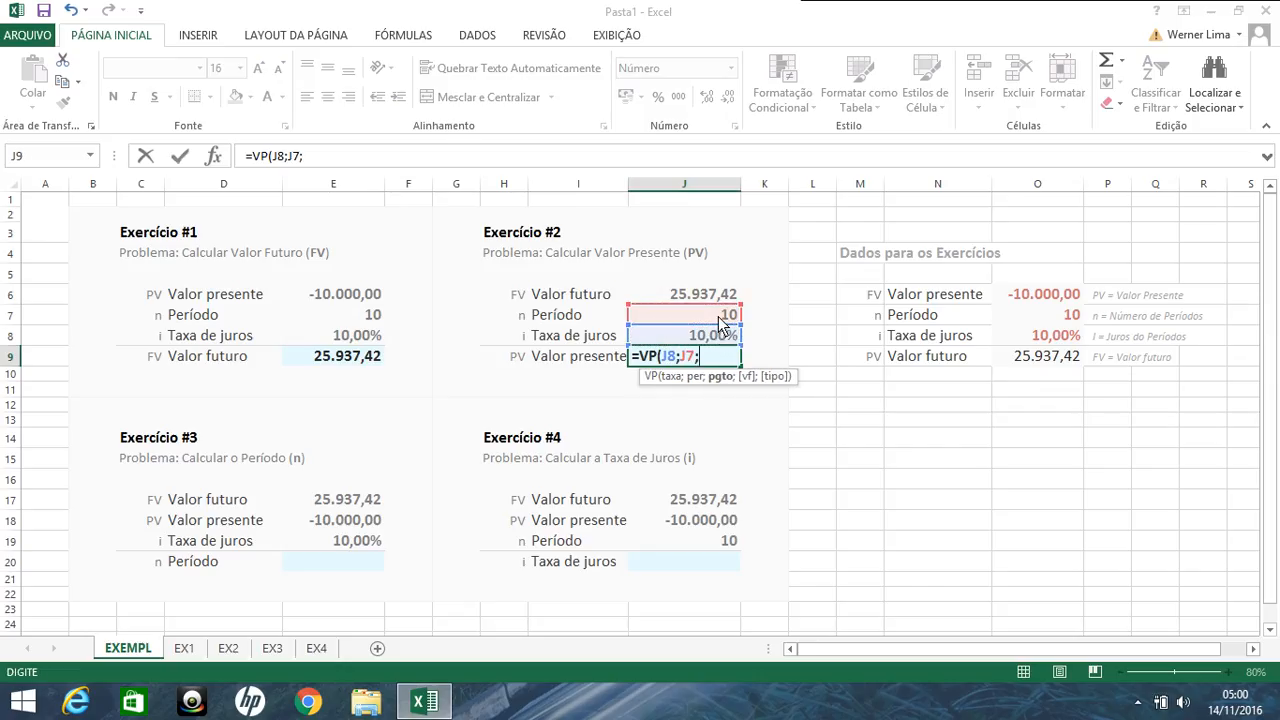
drag(717, 304, 716, 297)
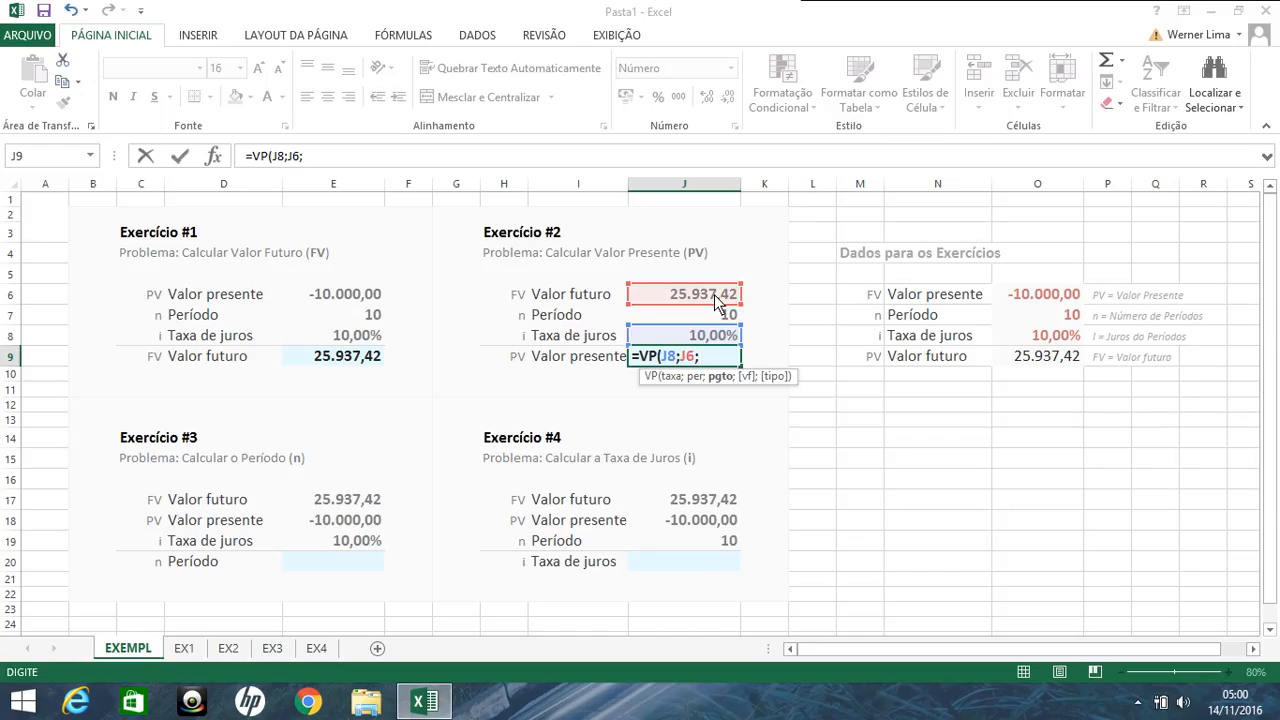
text(;)
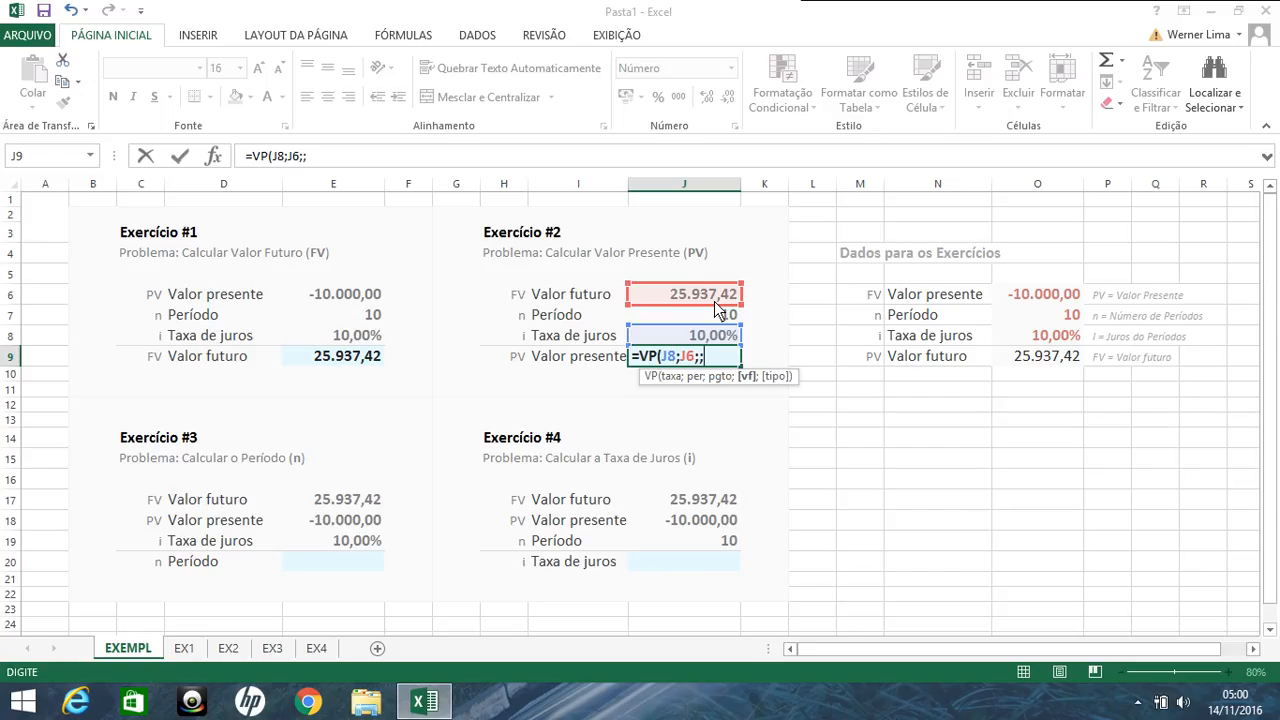
key(BackSpace)
text(;)
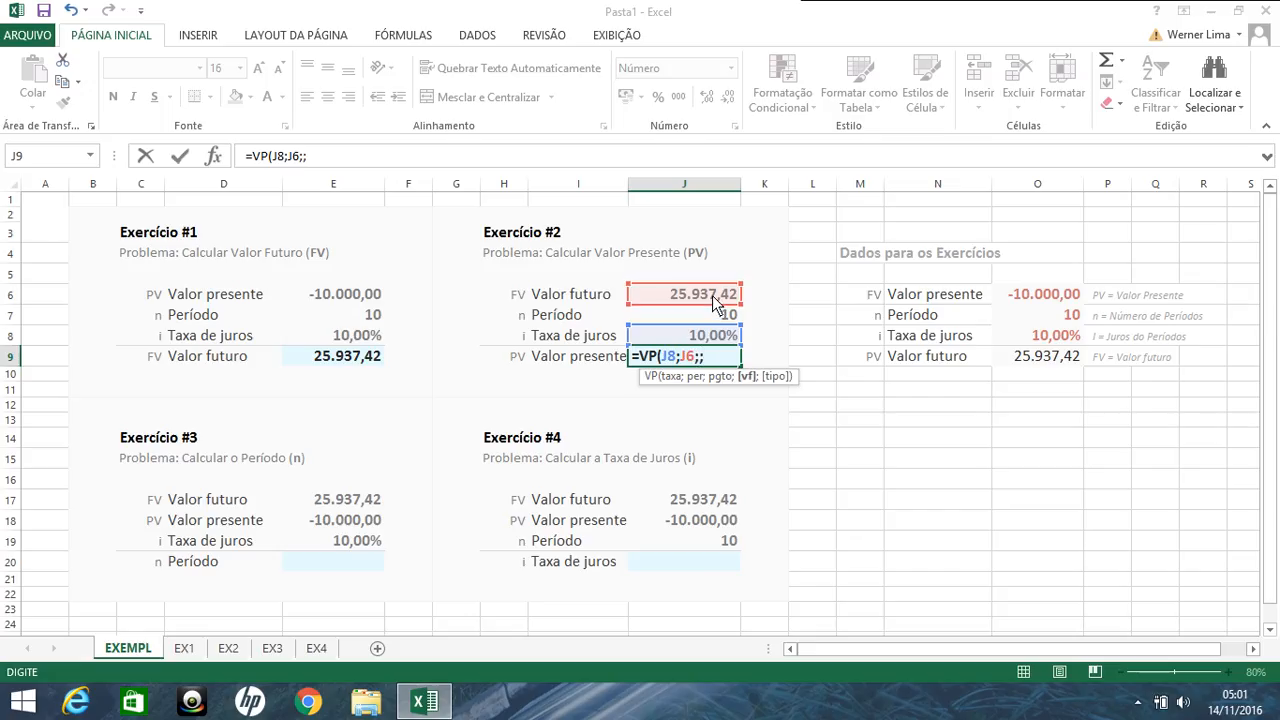
click(714, 303)
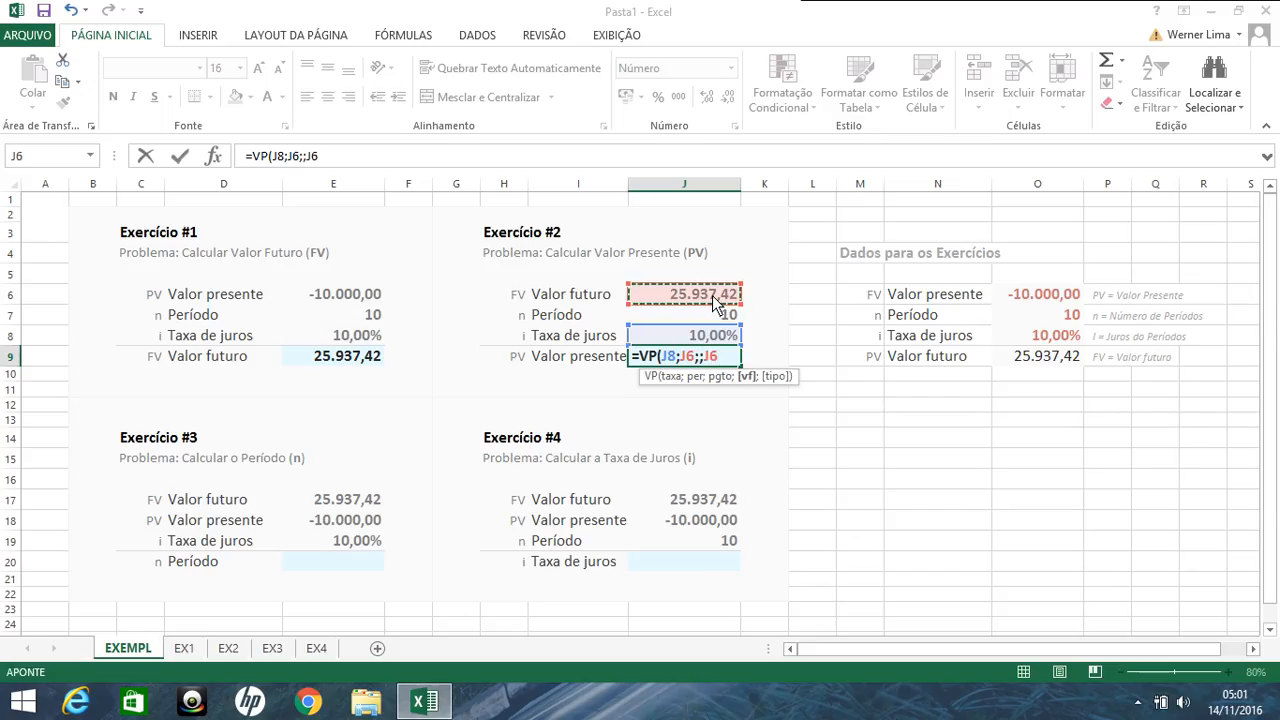
text(;)
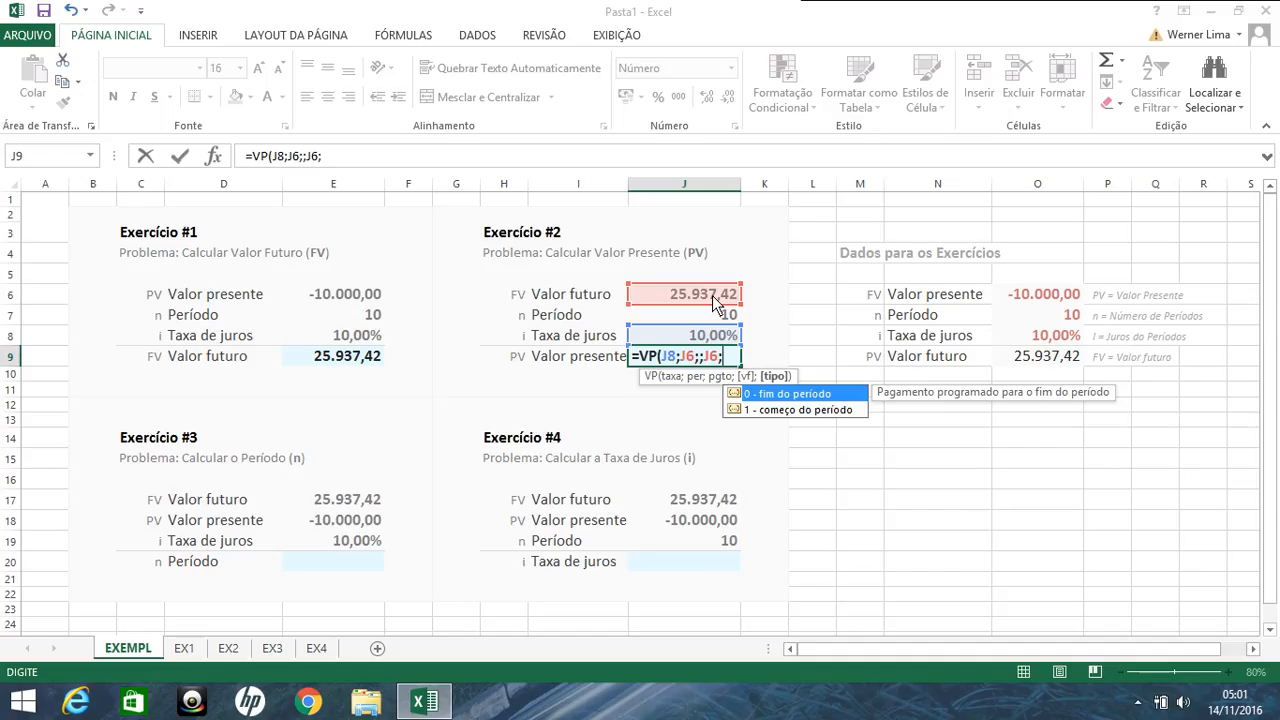
key(Return)
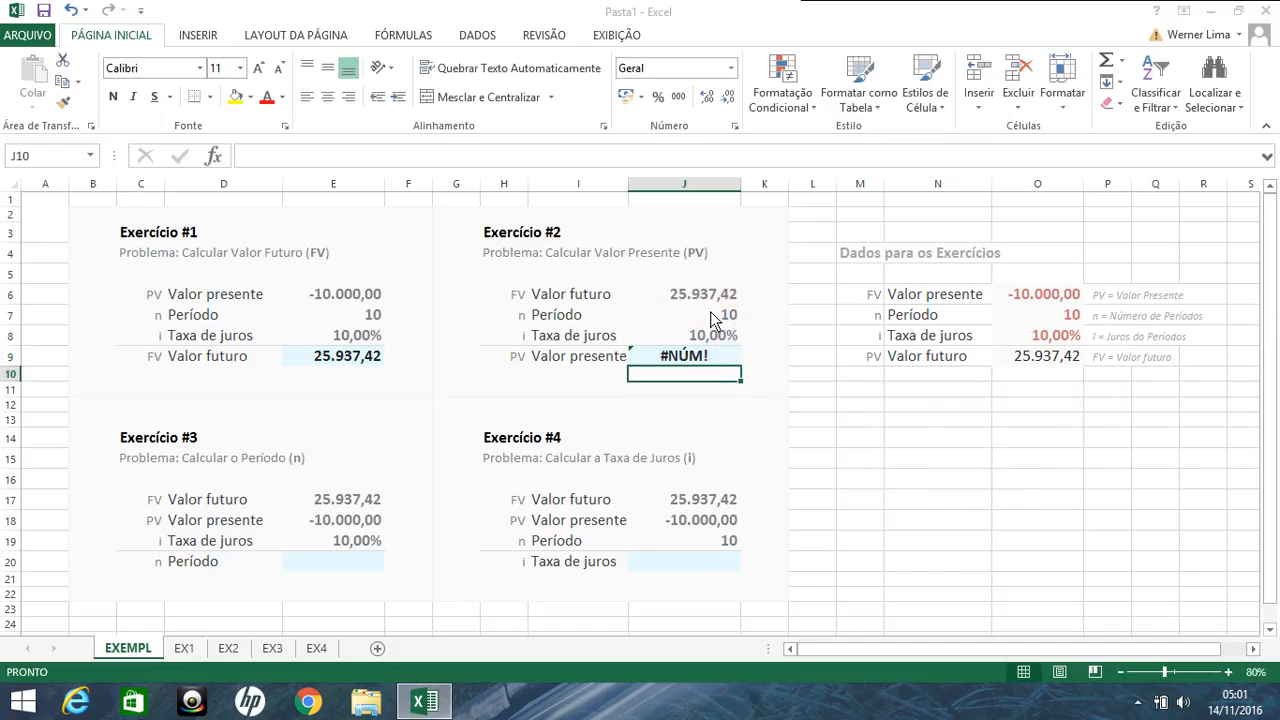
Step: Clear all arguments from the present value formula of Exercício #2 in J9, keeping only =VP(
click(718, 360)
double_click(718, 360)
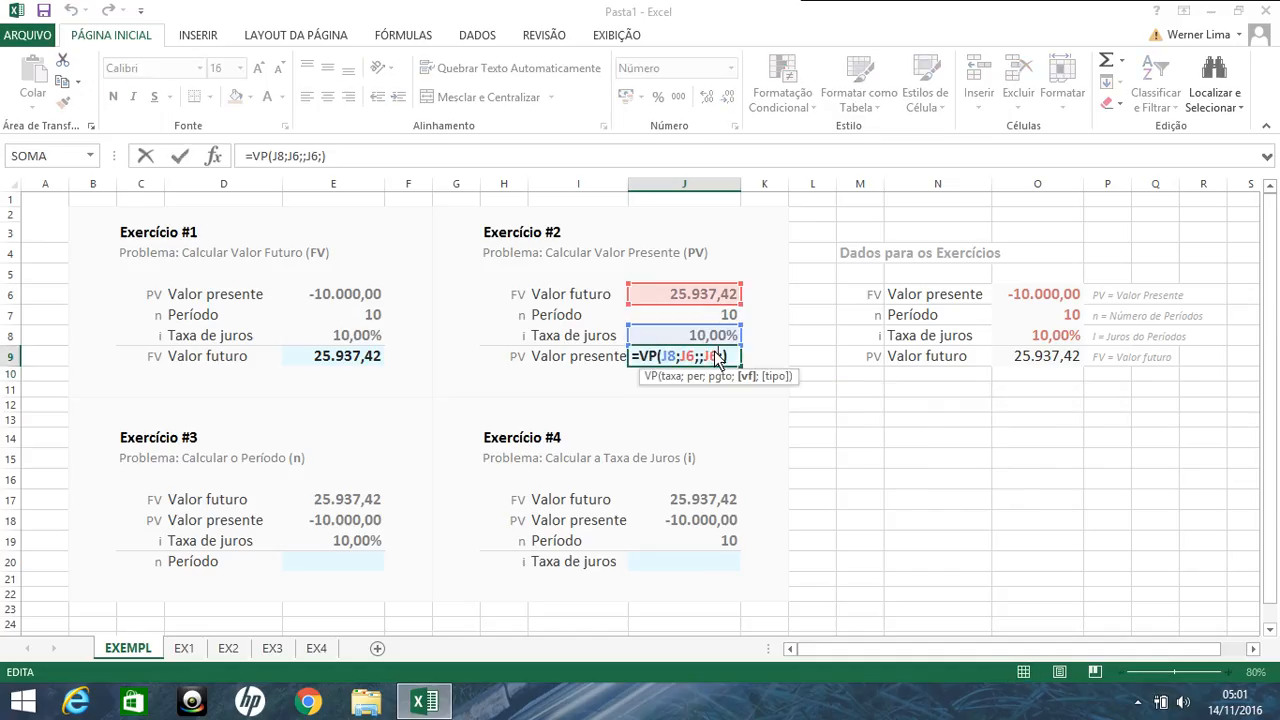
click(722, 358)
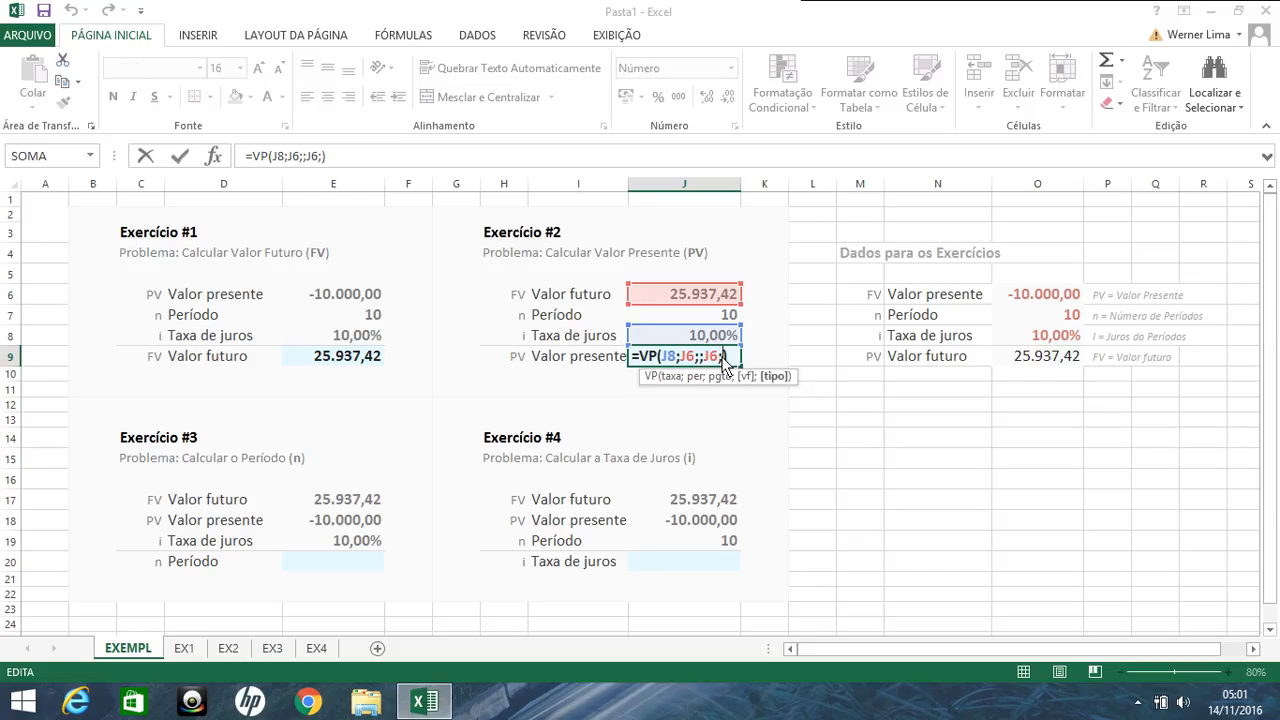
double_click(687, 357)
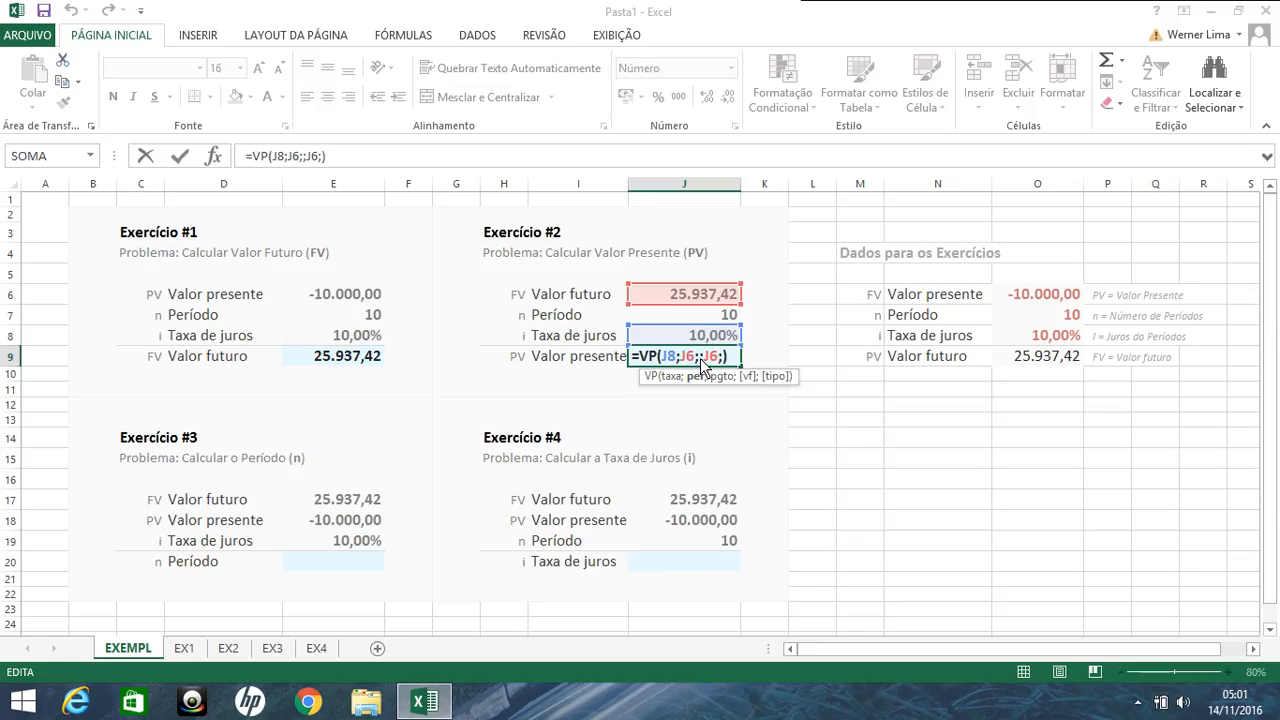
click(701, 359)
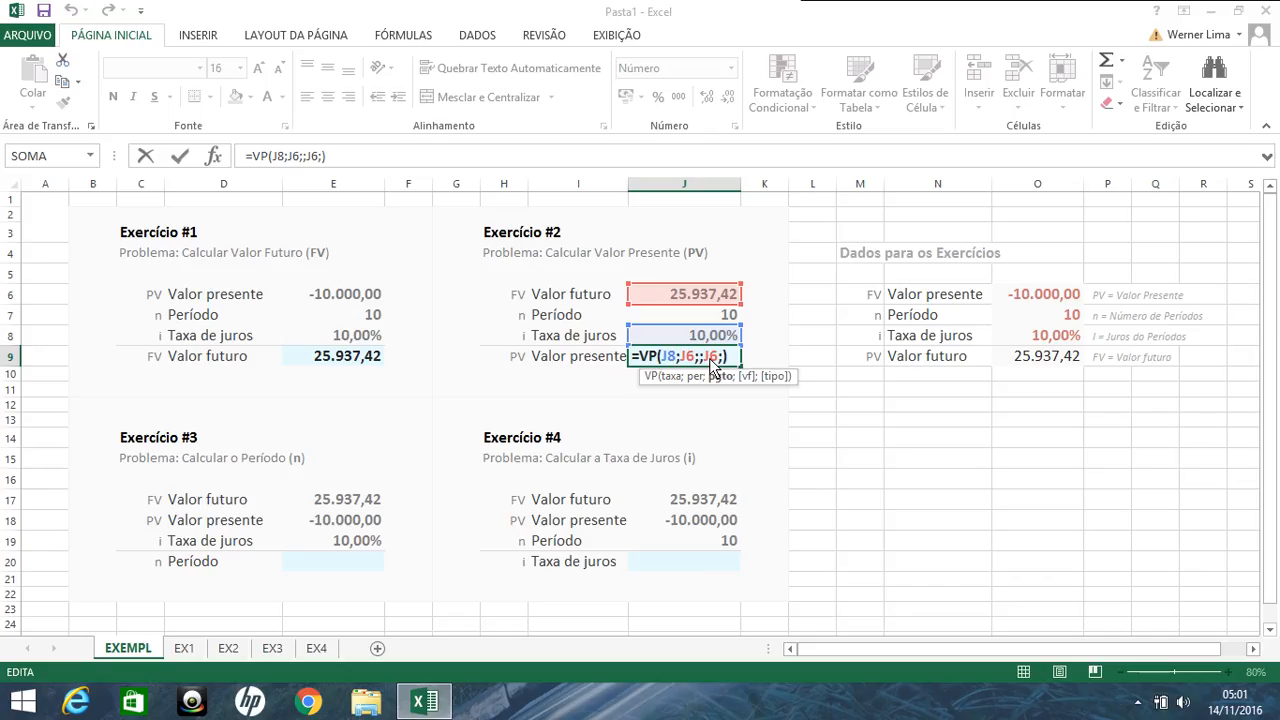
click(719, 358)
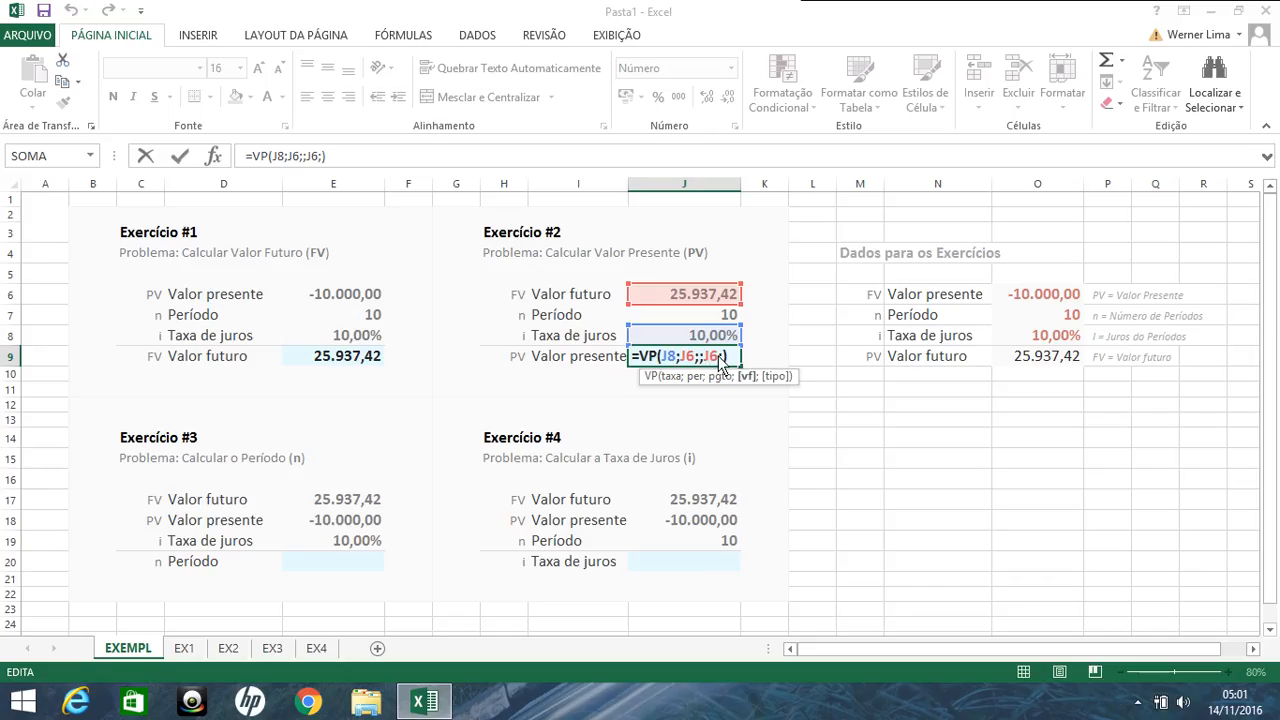
key(BackSpace)
key(BackSpace)
key(BackSpace)
key(BackSpace)
key(BackSpace)
key(BackSpace)
key(BackSpace)
key(BackSpace)
key(BackSpace)
key(BackSpace)
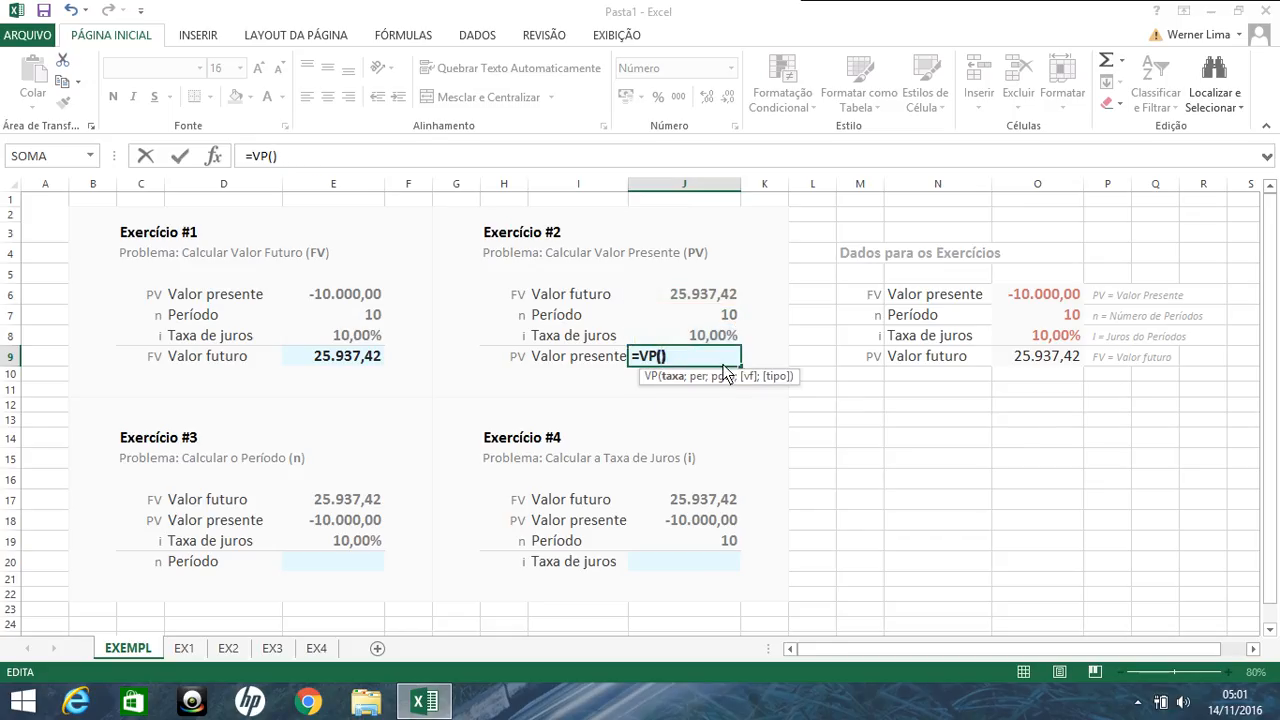
key(Delete)
Step: Calculate the present value of Exercício #2 in J9 with =VP(J8;J7;;J6;), leaving payment and type empty
click(714, 339)
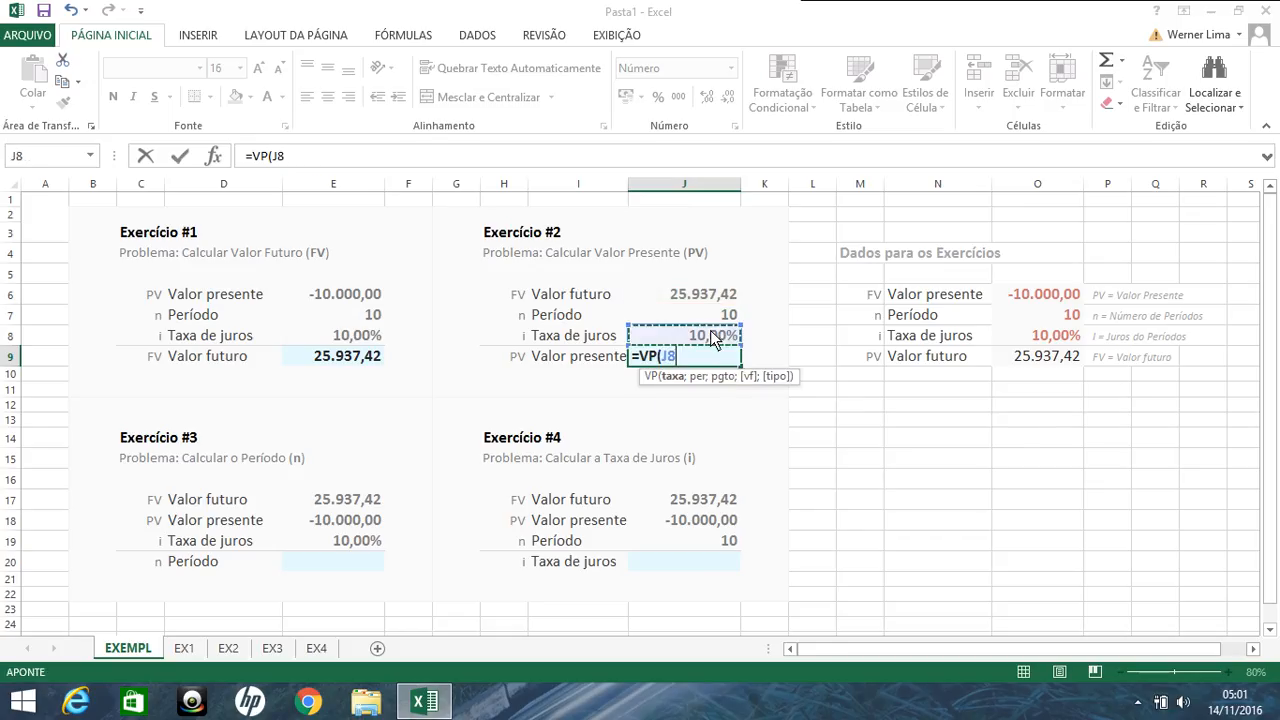
text(;)
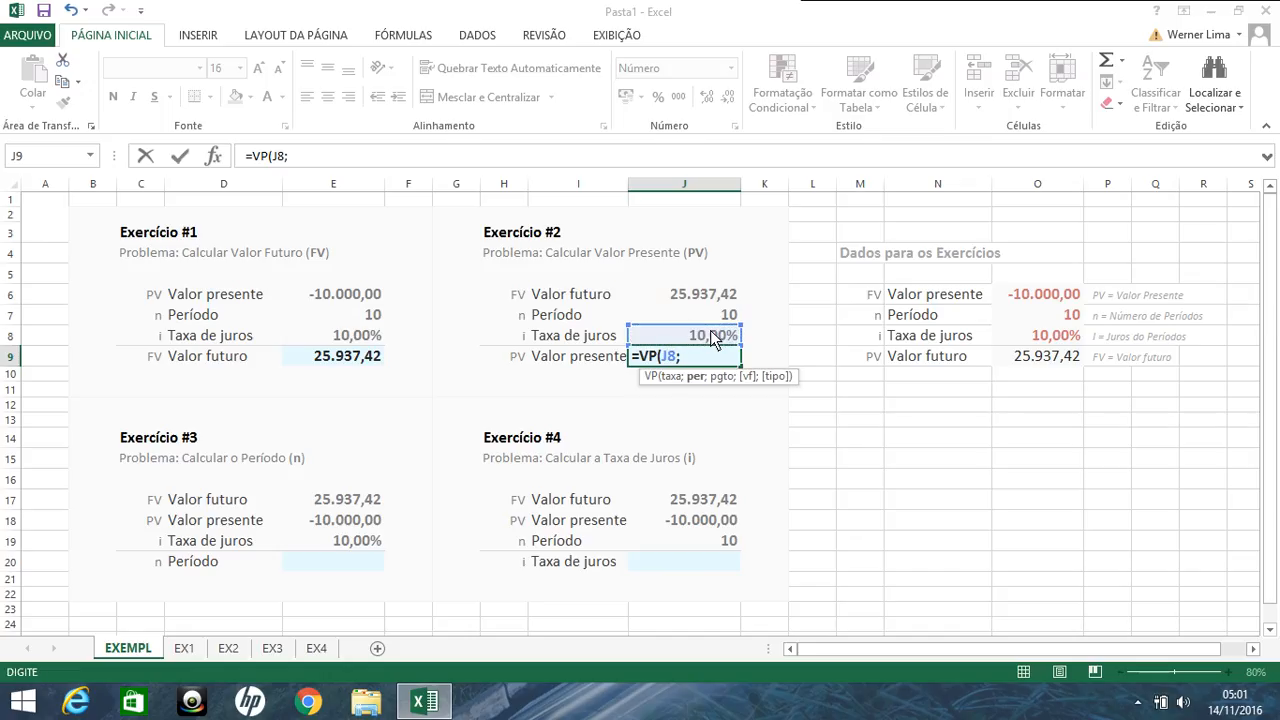
text(;)
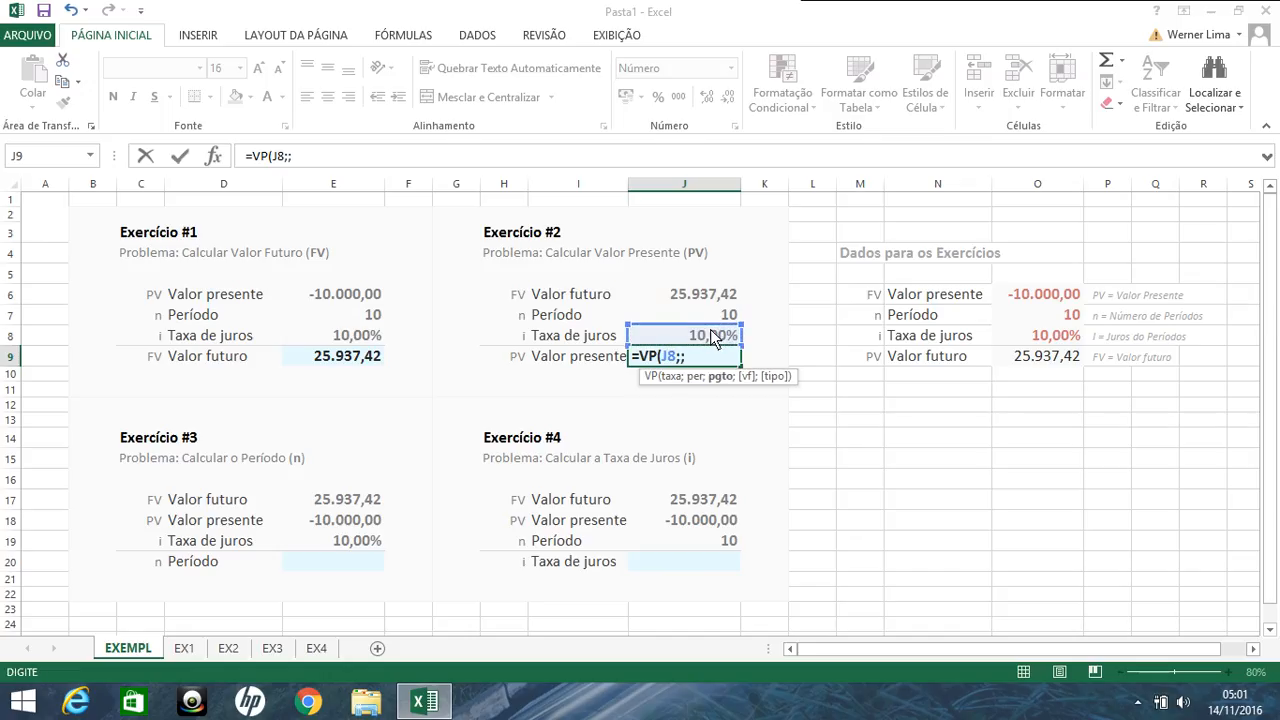
key(BackSpace)
click(711, 317)
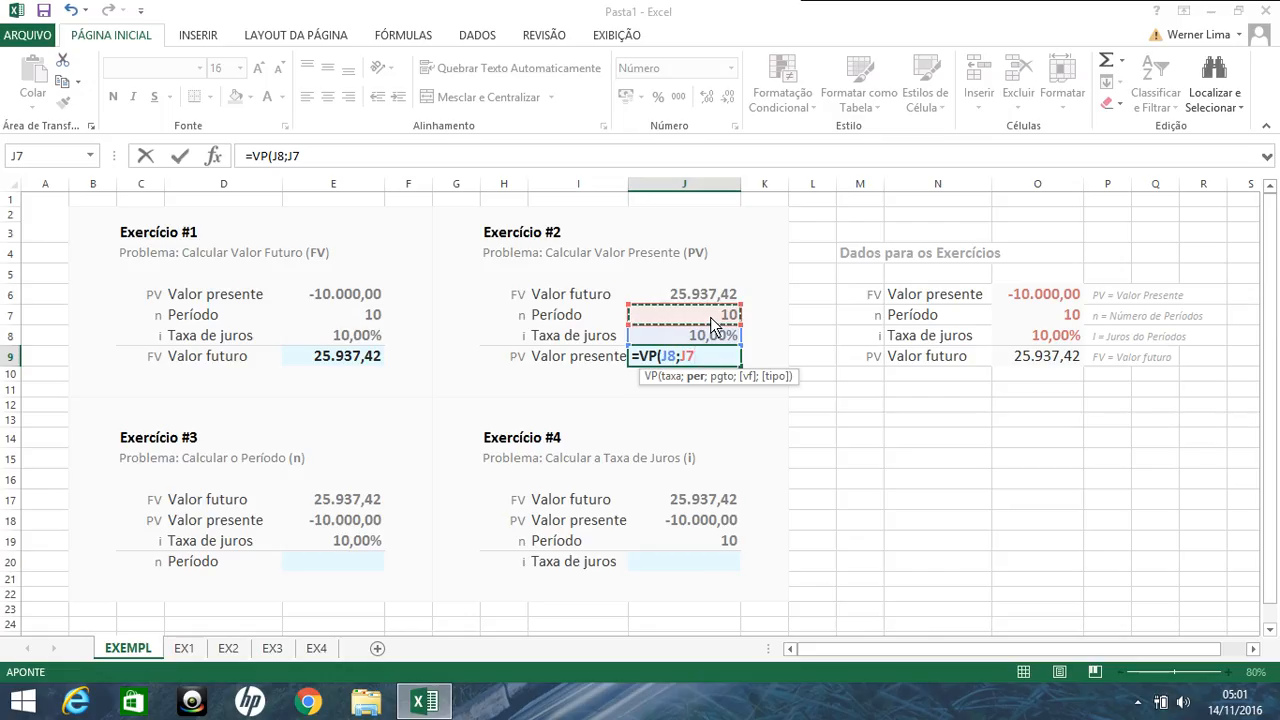
text(;;)
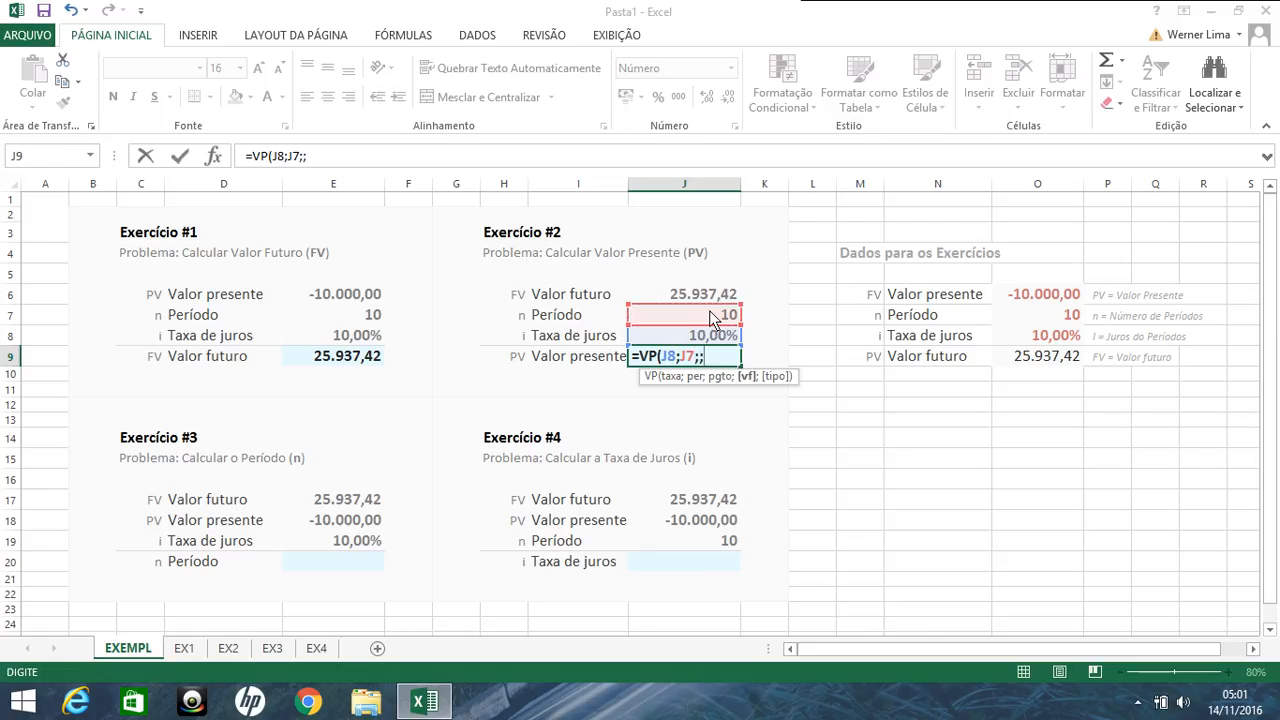
click(711, 300)
text(;)
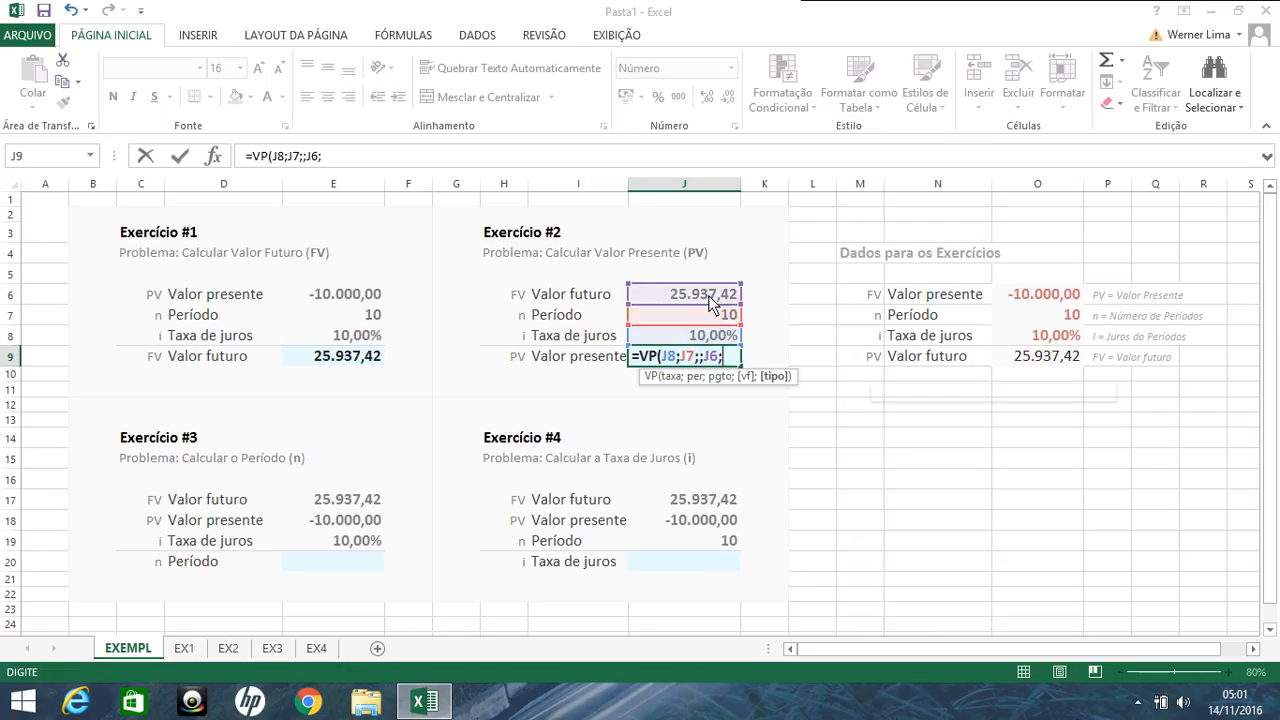
key(Return)
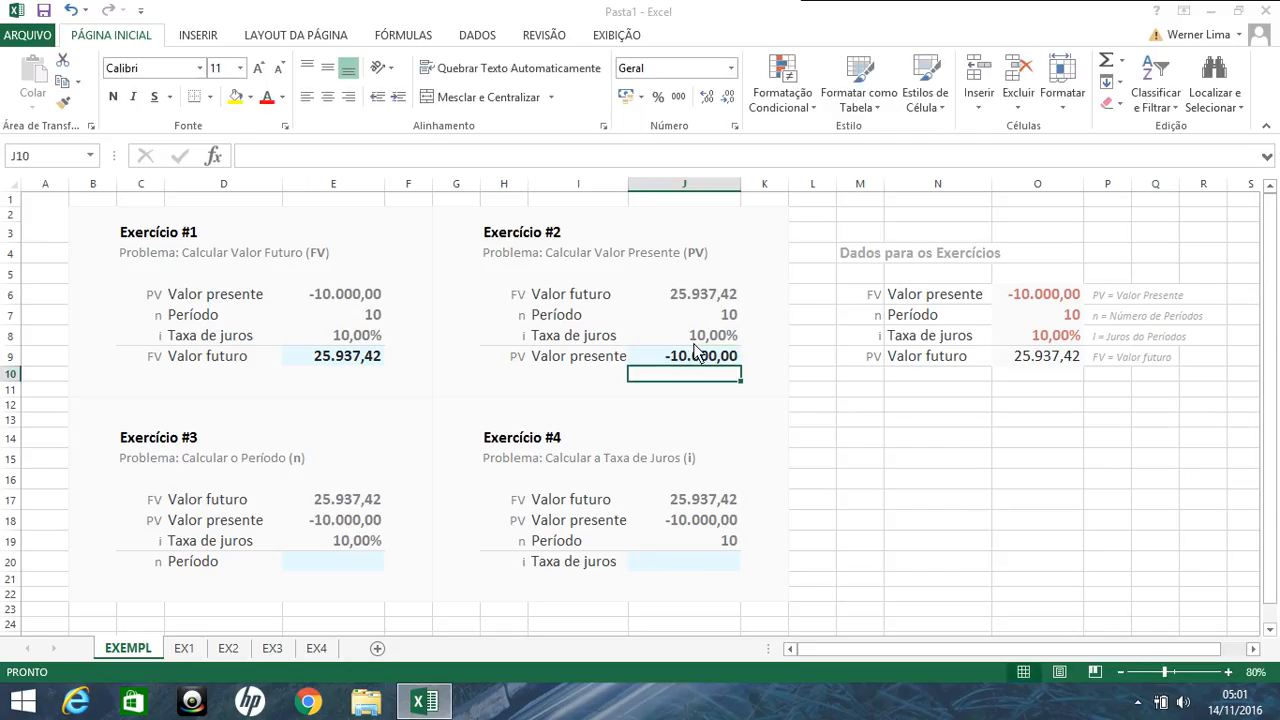
Step: Calculate the number of periods of Exercício #3 in E20 with =NPER(E19;;E18;E17;), leaving payment and type empty
click(318, 562)
text(=N)
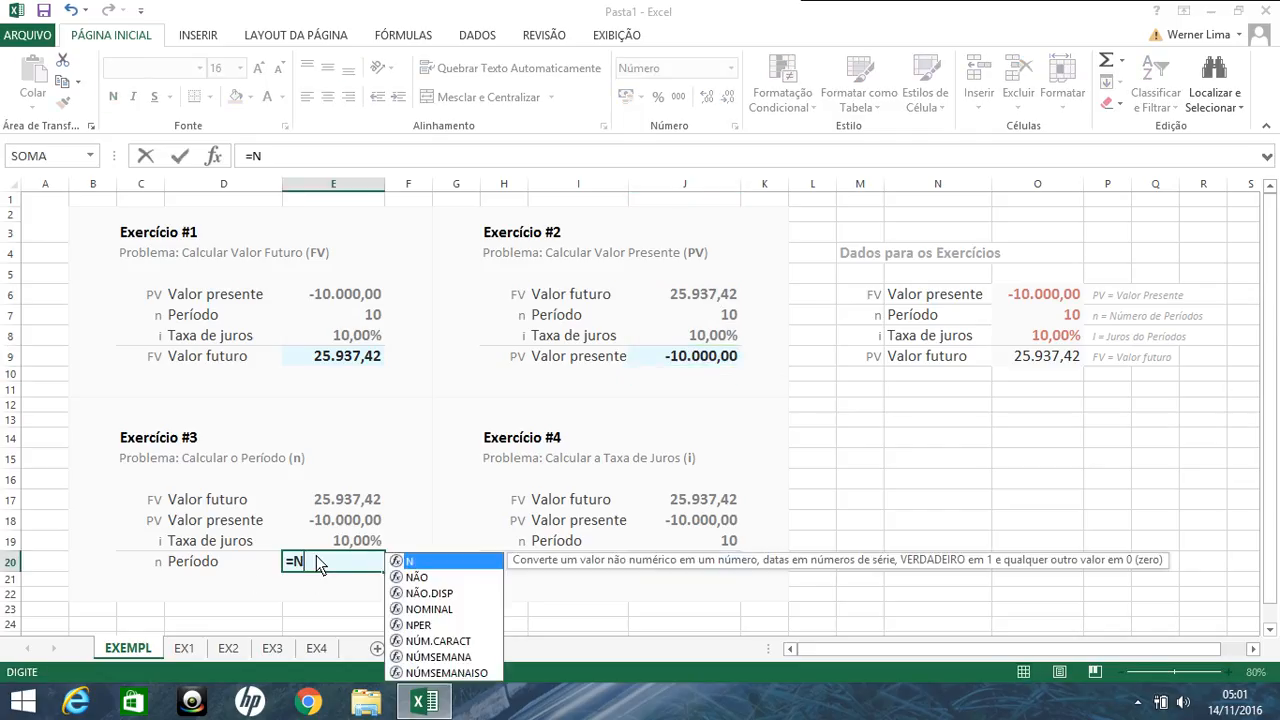
text(PER()
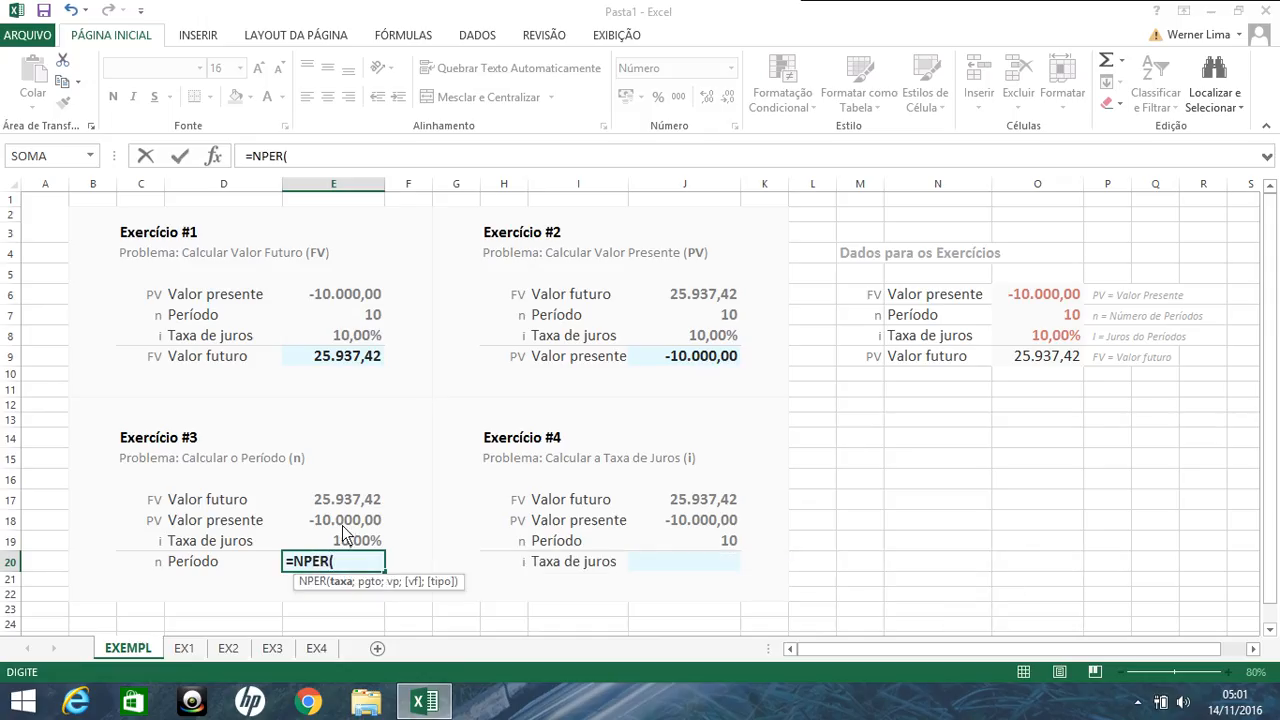
click(341, 546)
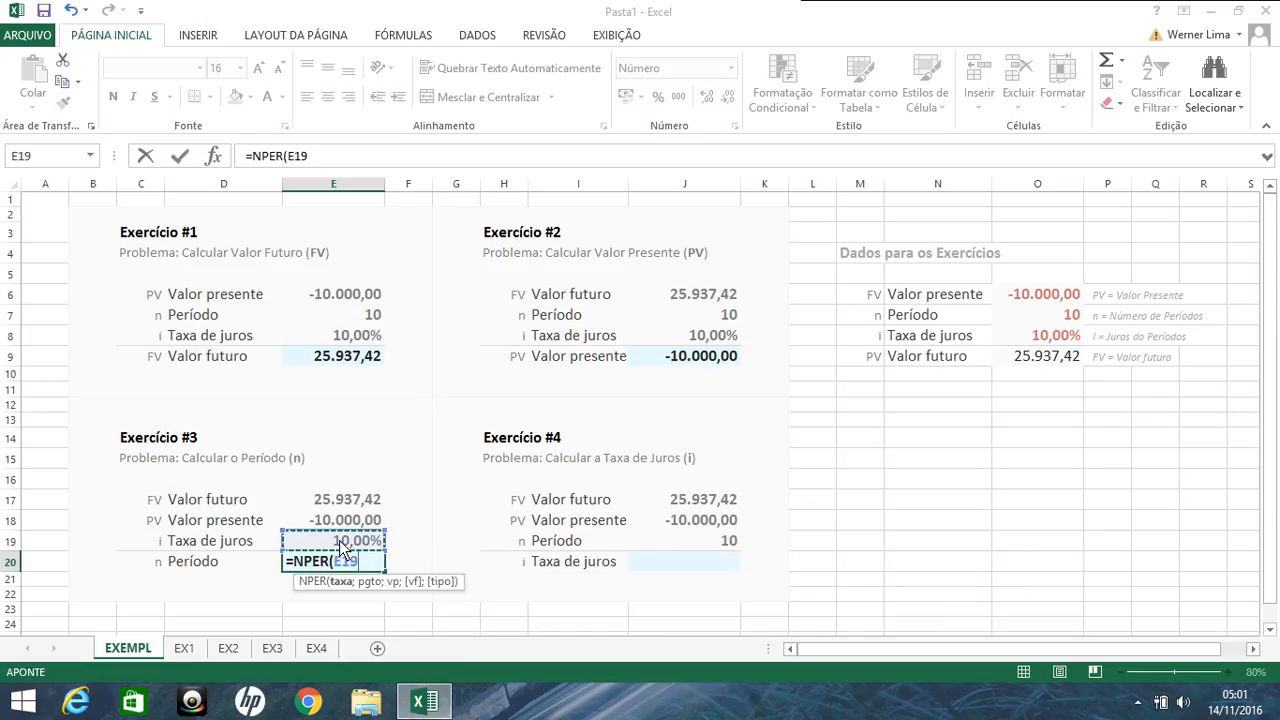
text(;;)
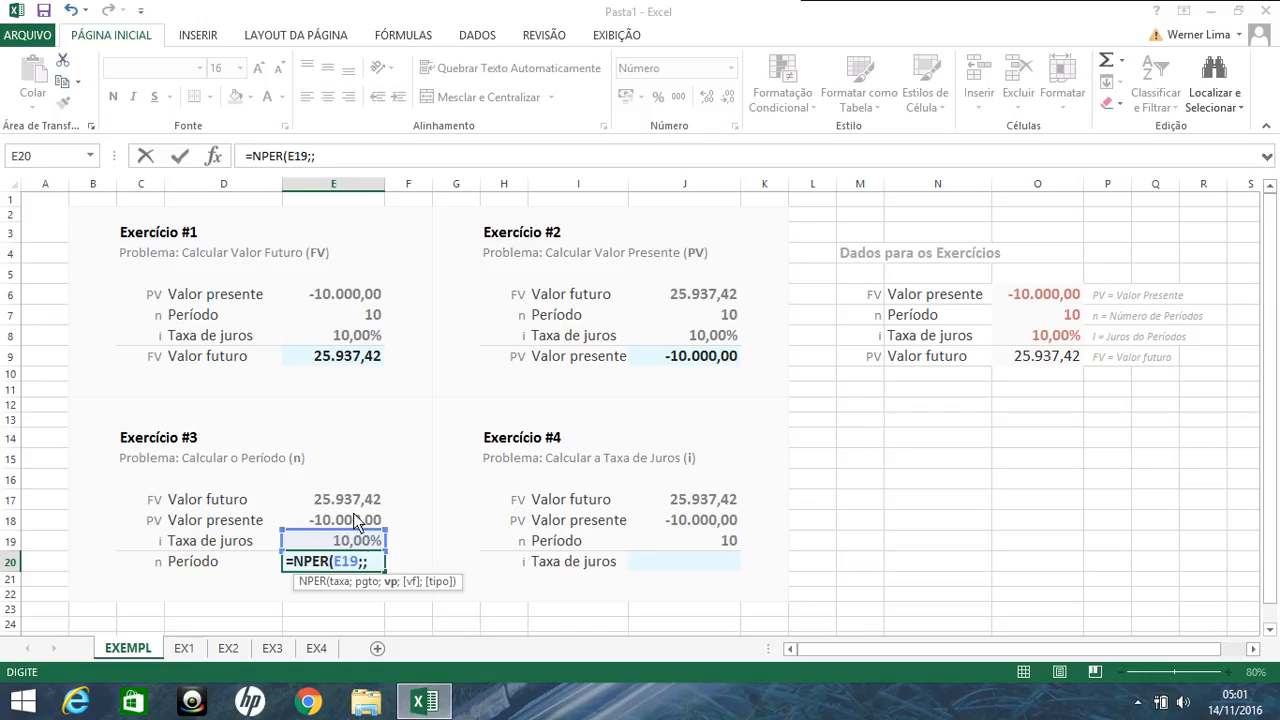
click(352, 522)
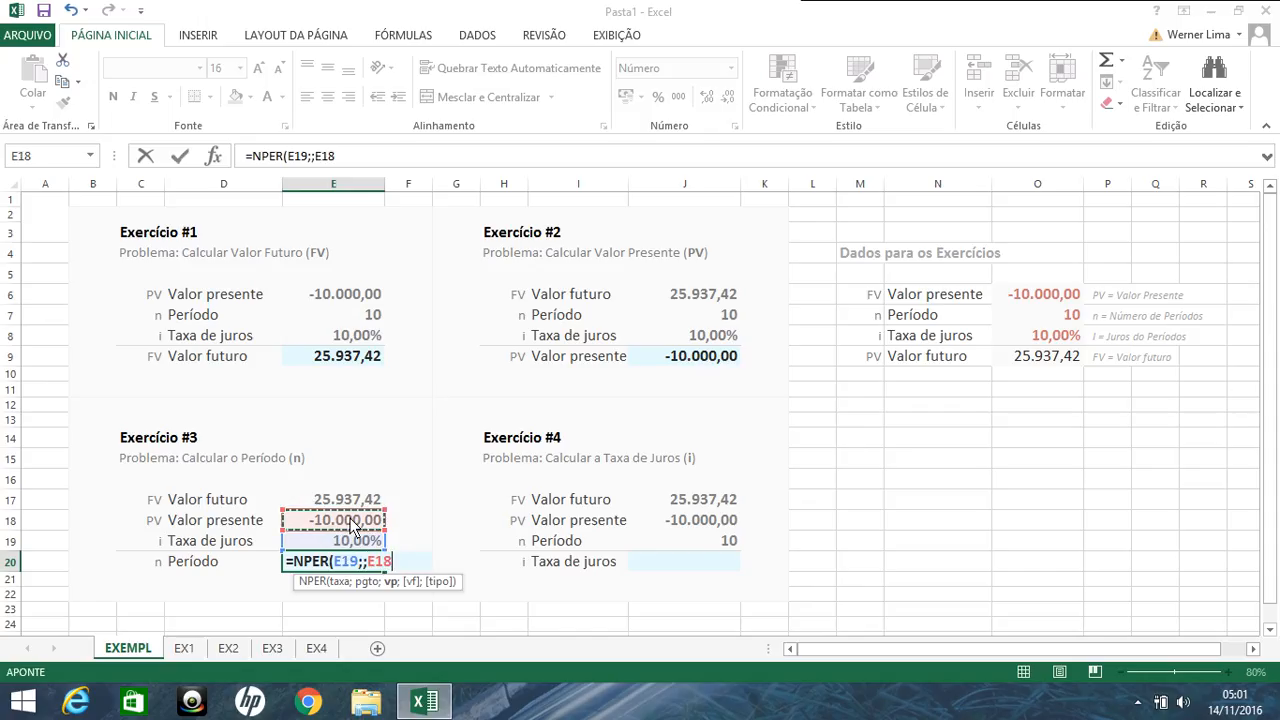
text(;)
click(352, 505)
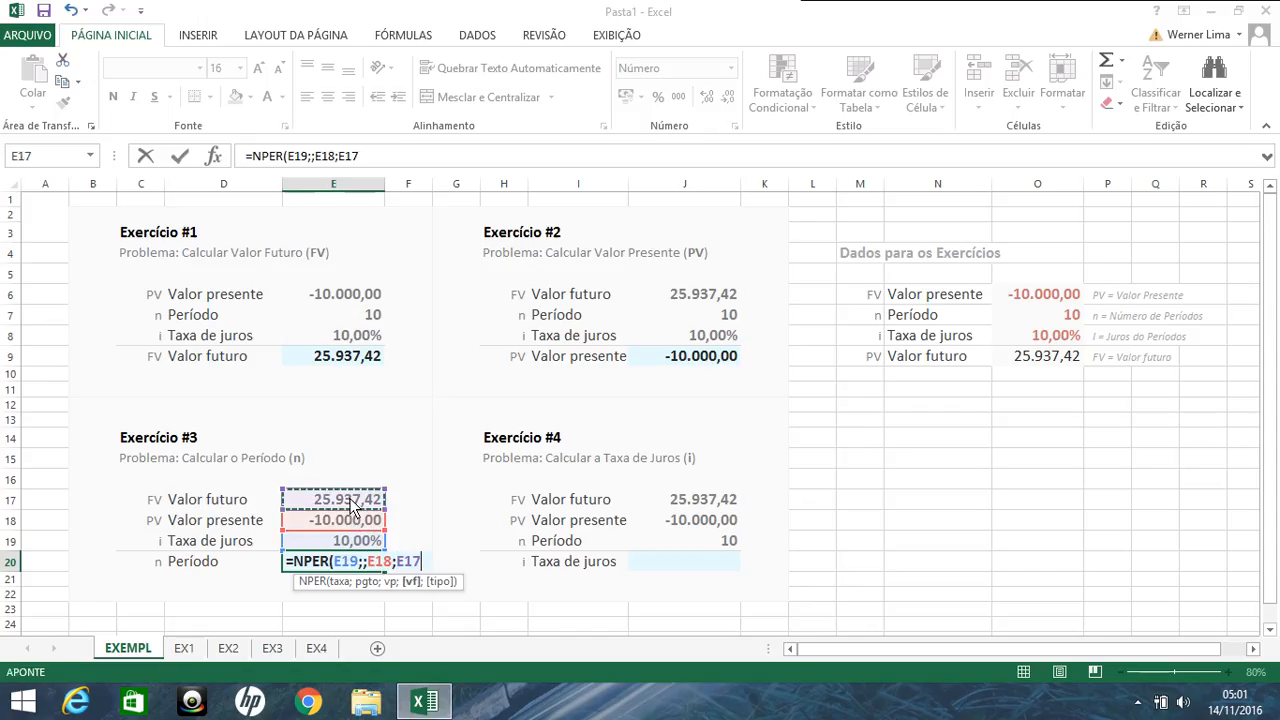
text(;)
key(Return)
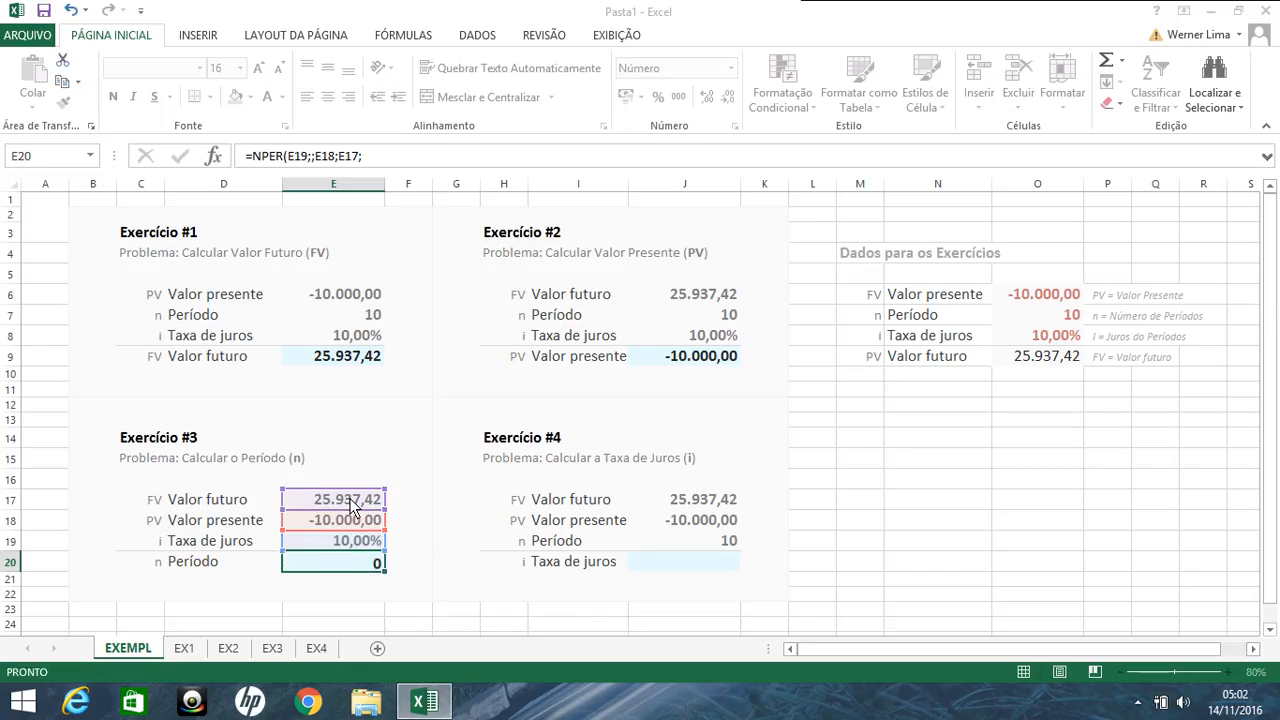
Step: Begin the interest rate formula of Exercício #4 in J20 as =TAXA(J19;;J18;, leaving the payment empty
drag(634, 596, 678, 566)
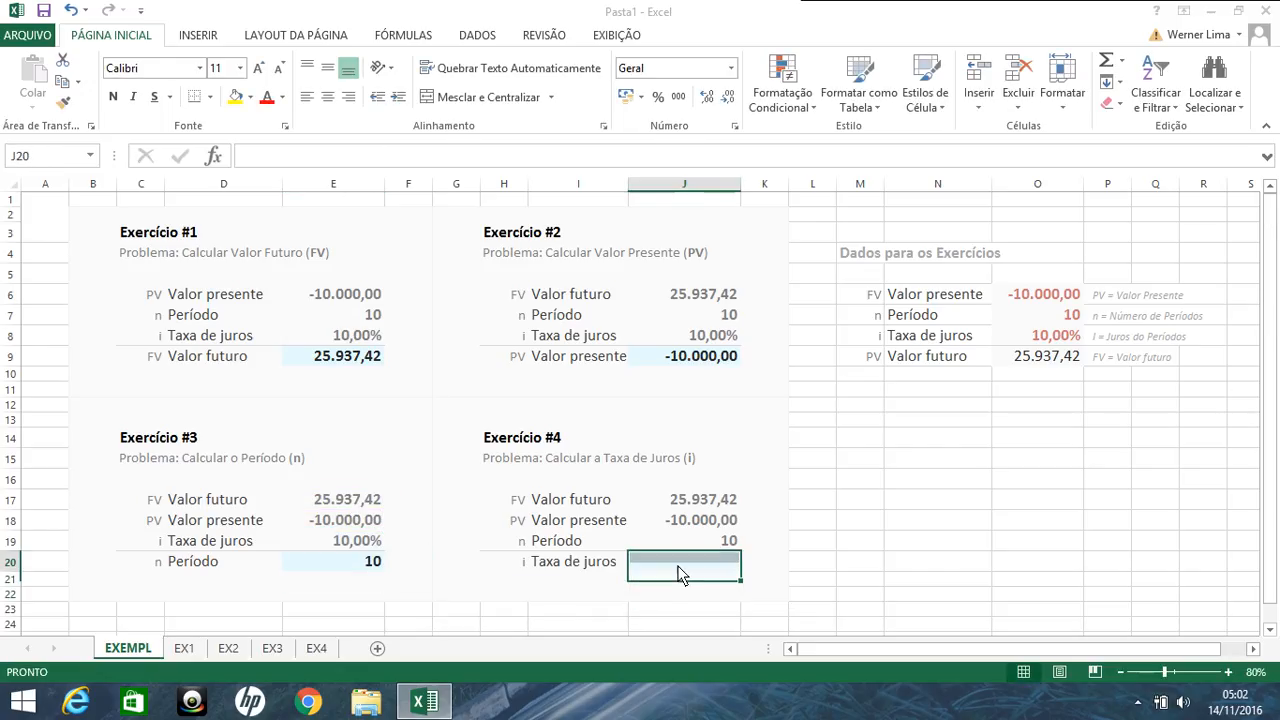
text(=TAXA()
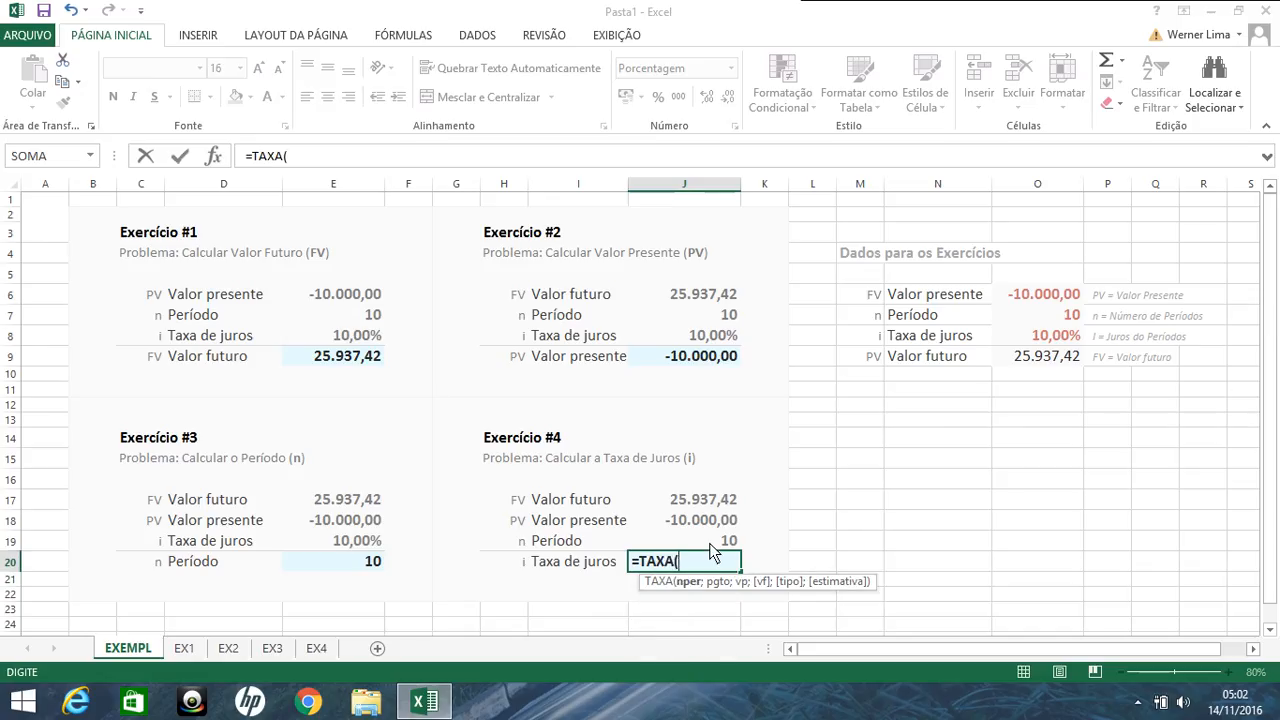
click(710, 544)
text(;)
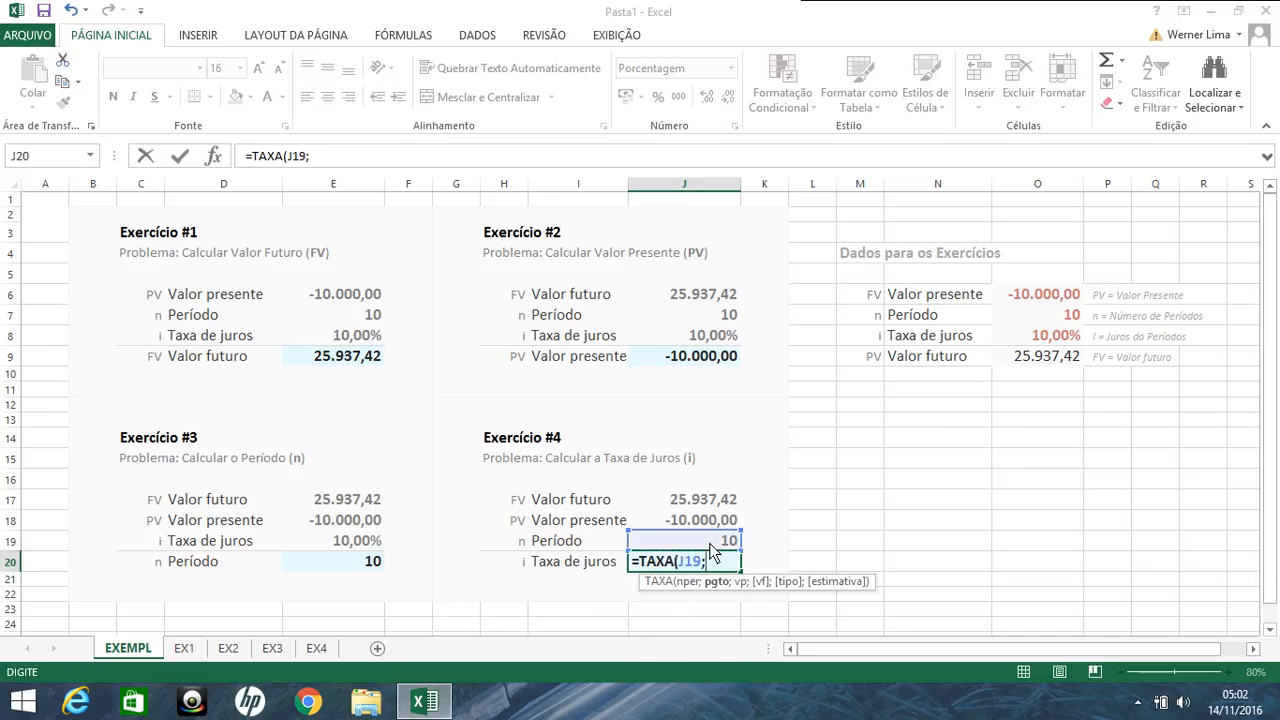
text(;)
click(710, 522)
text(;)
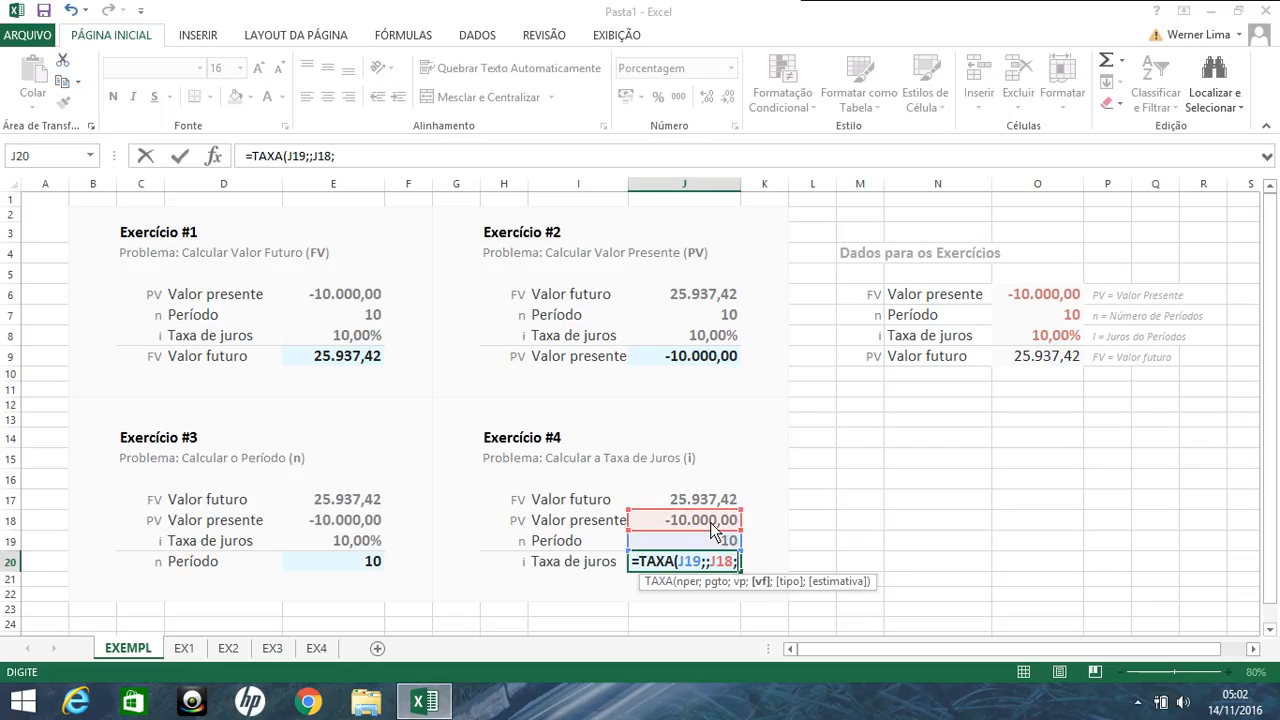
click(714, 508)
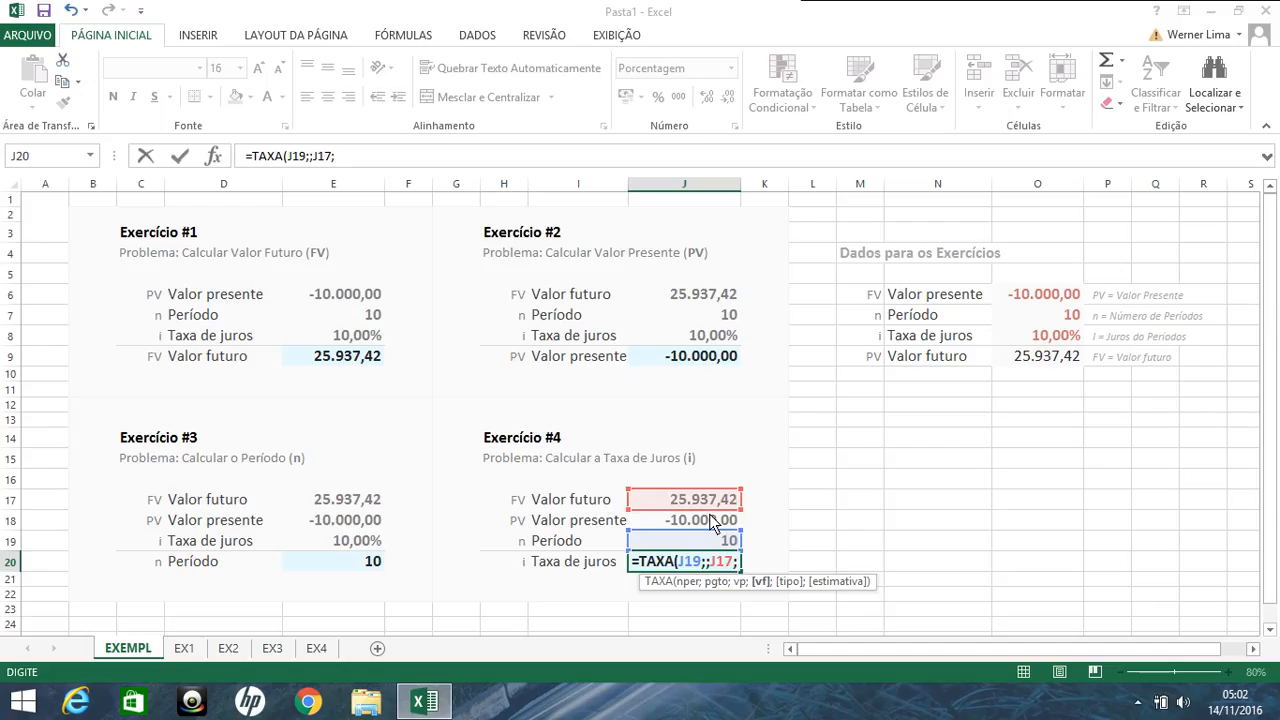
key(BackSpace)
key(BackSpace)
key(BackSpace)
key(BackSpace)
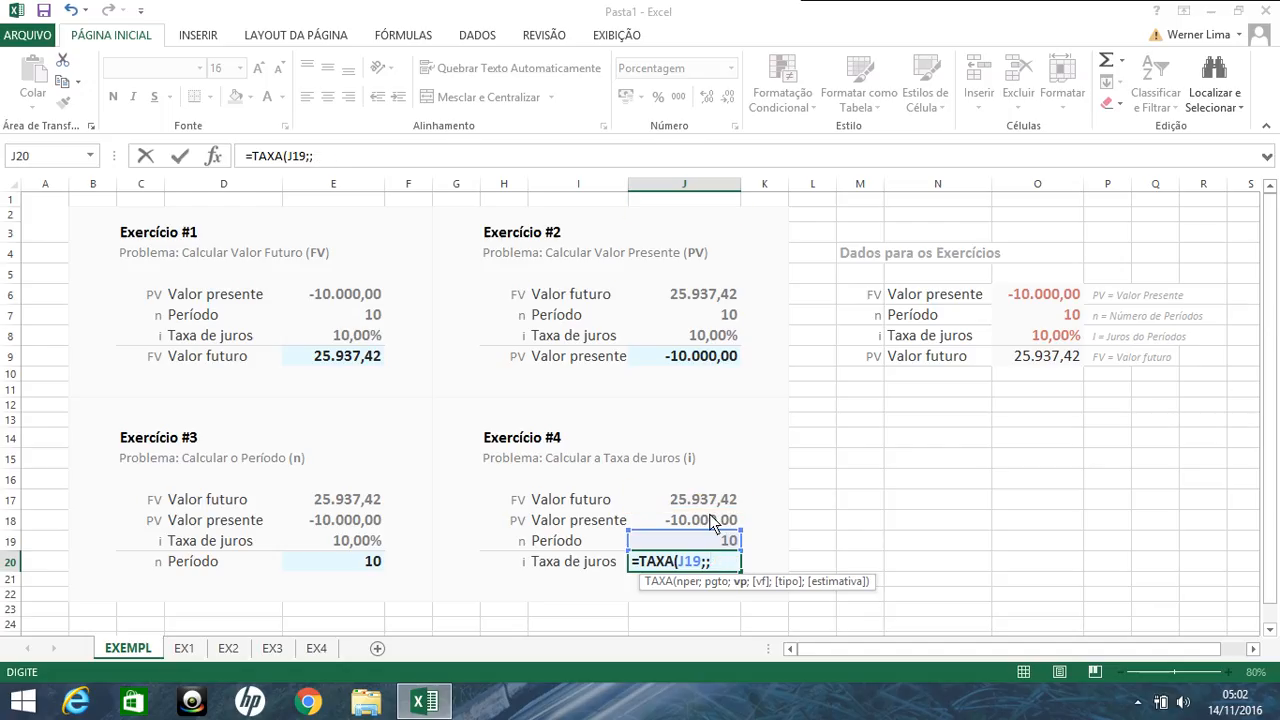
click(714, 520)
text(;)
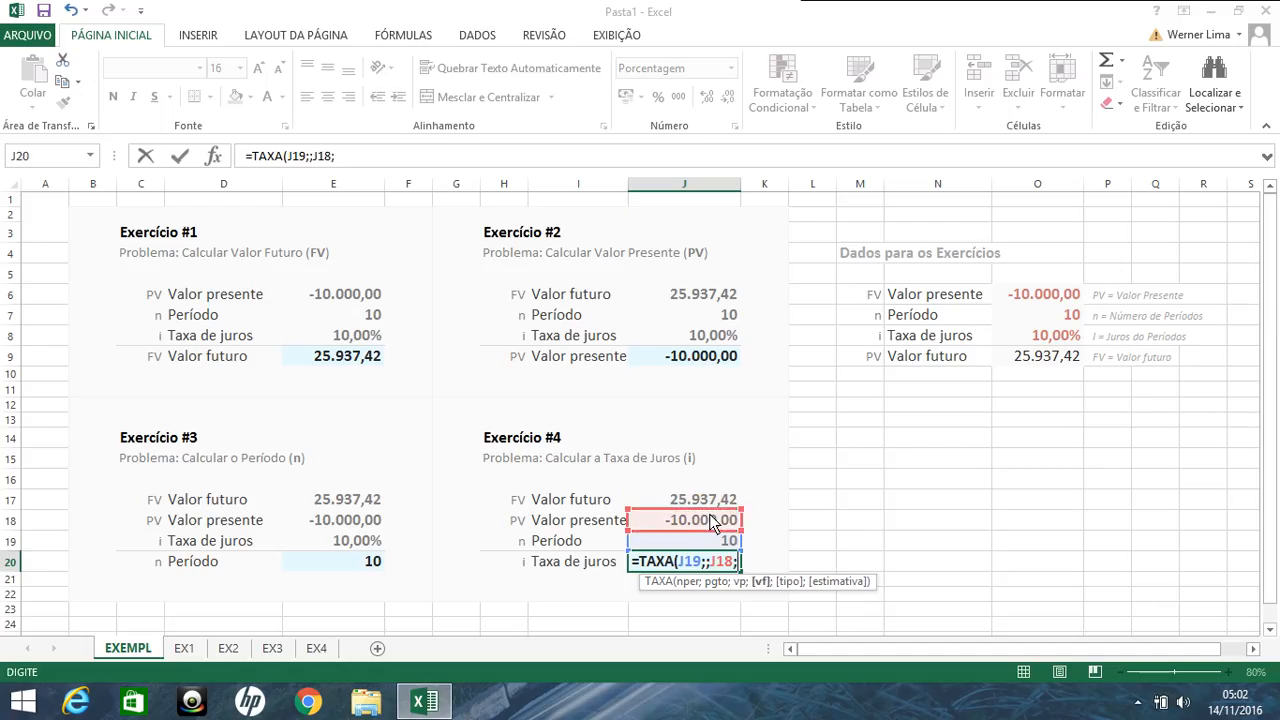
Step: Complete the TAXA formula in J20 with J17 as the future value, leaving type and estimate empty
click(709, 500)
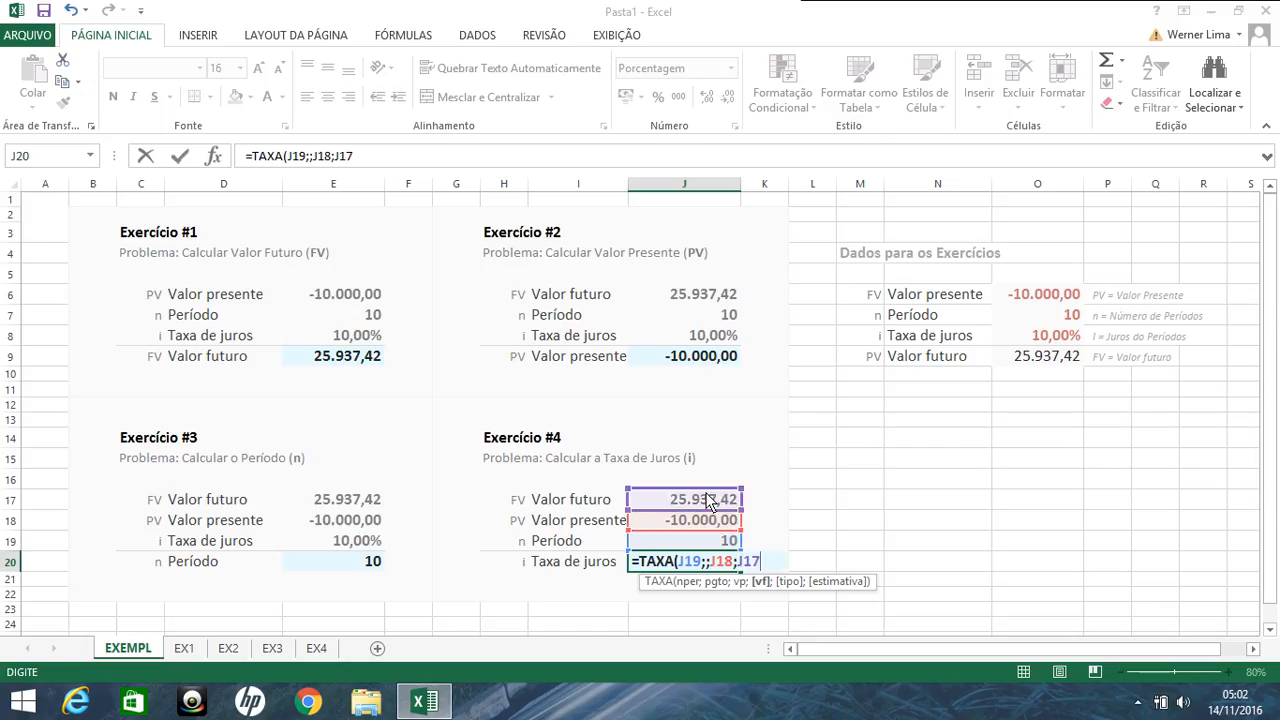
text(;)
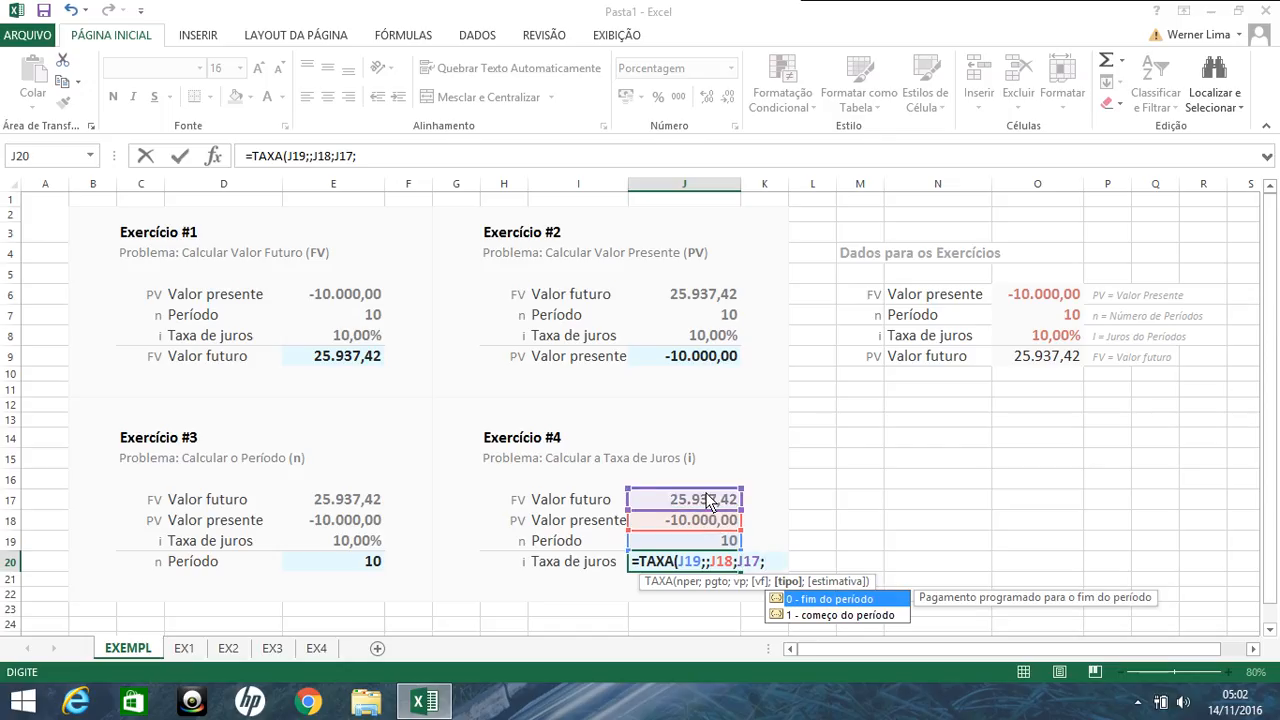
text(;)
key(Return)
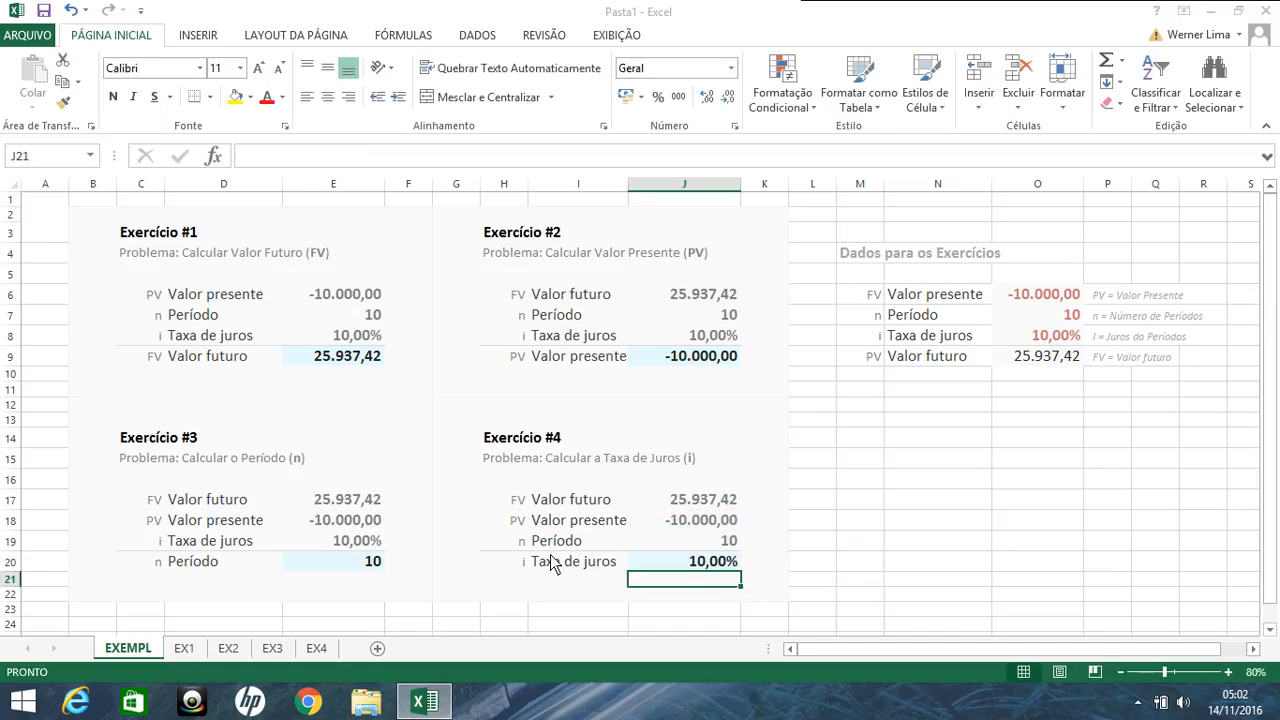
Step: On sheet EX1, begin the future value formula in F3 as =VF(D3;E3;;, leaving the payment empty
click(185, 649)
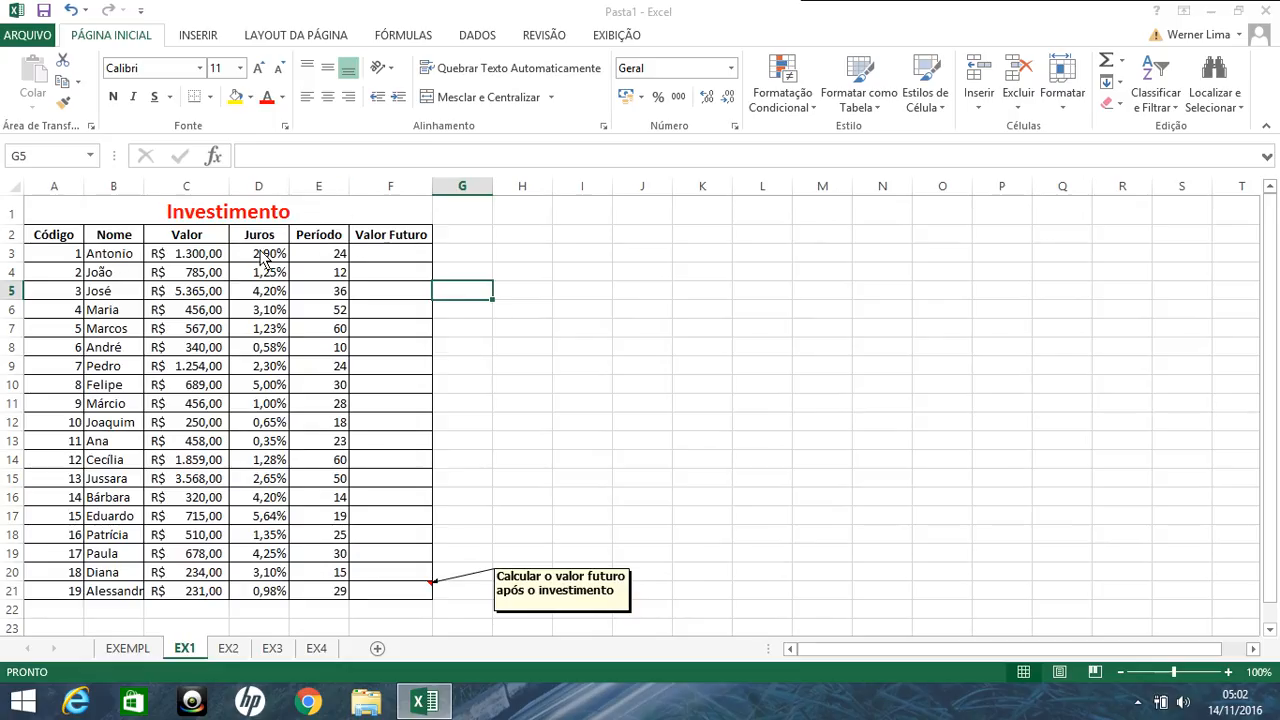
click(368, 254)
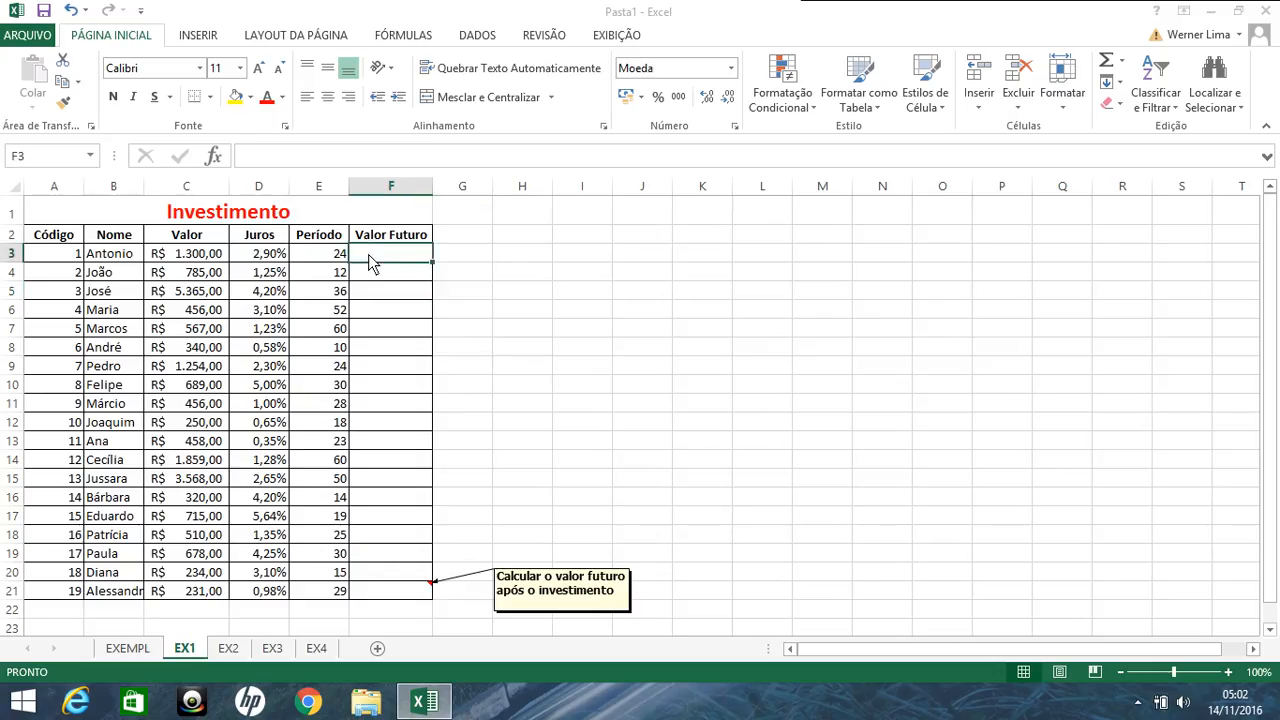
text(=VF()
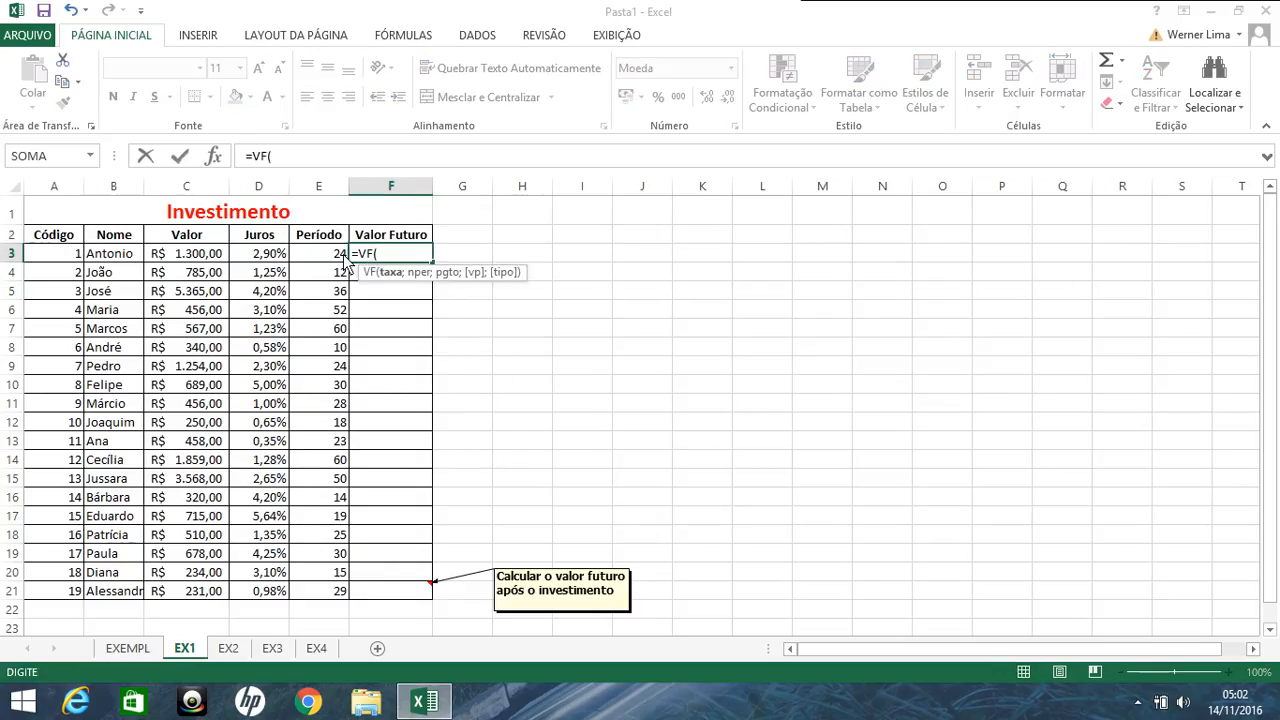
click(284, 258)
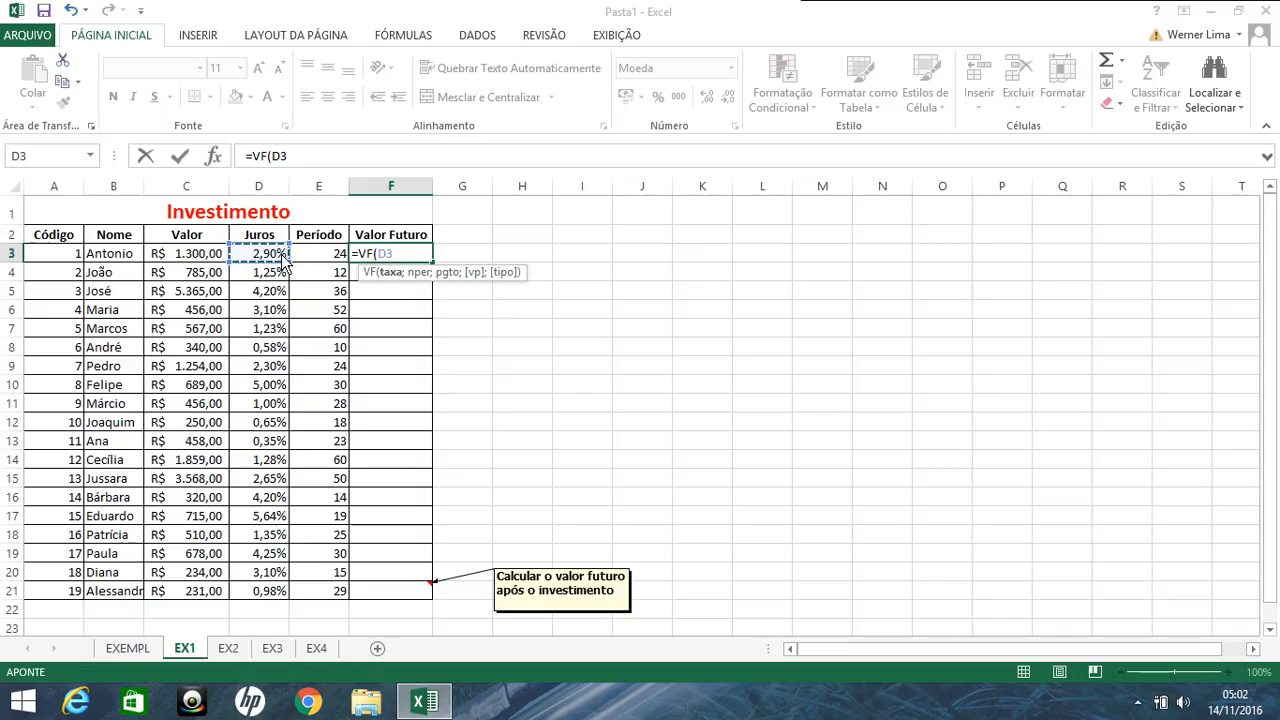
text(;)
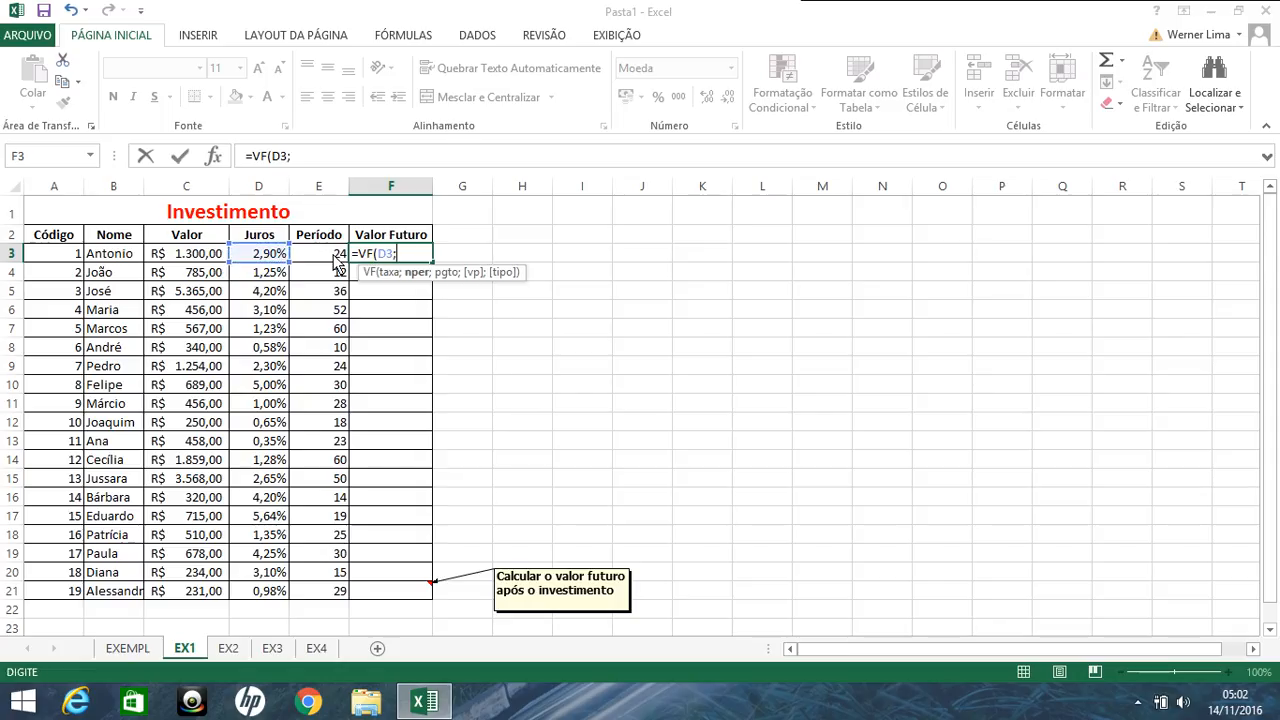
click(335, 260)
text(;)
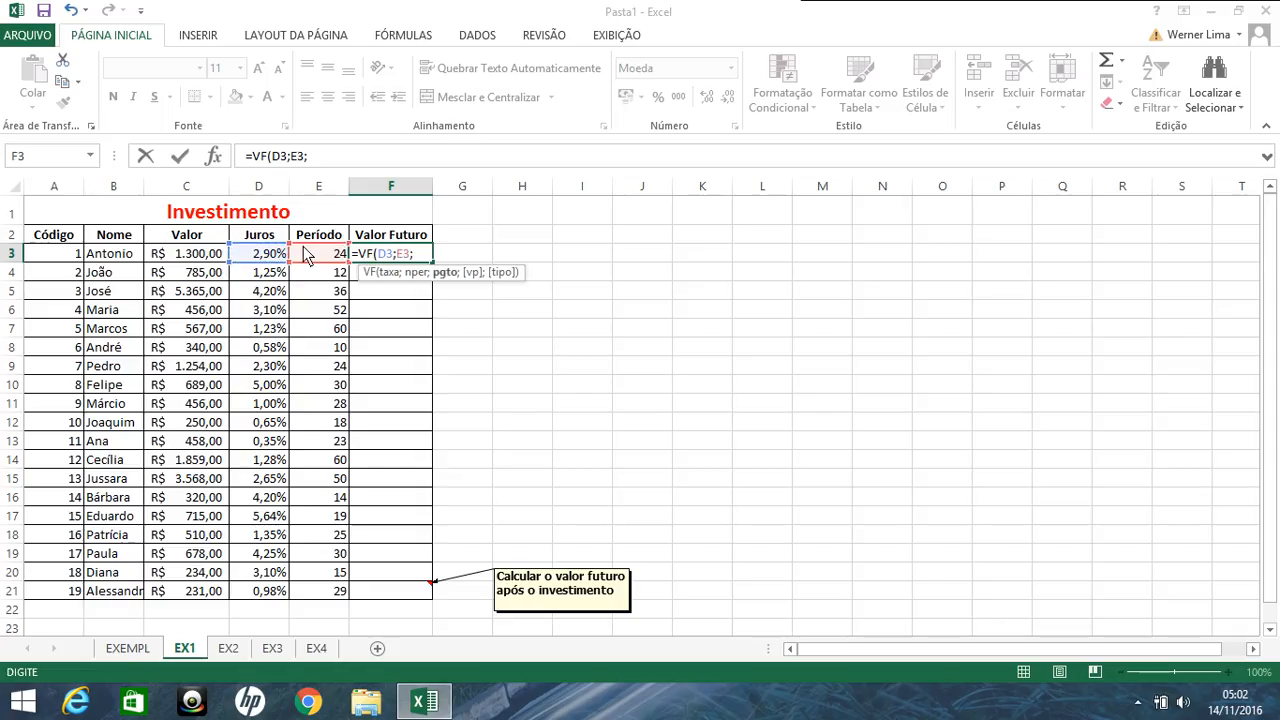
text(;)
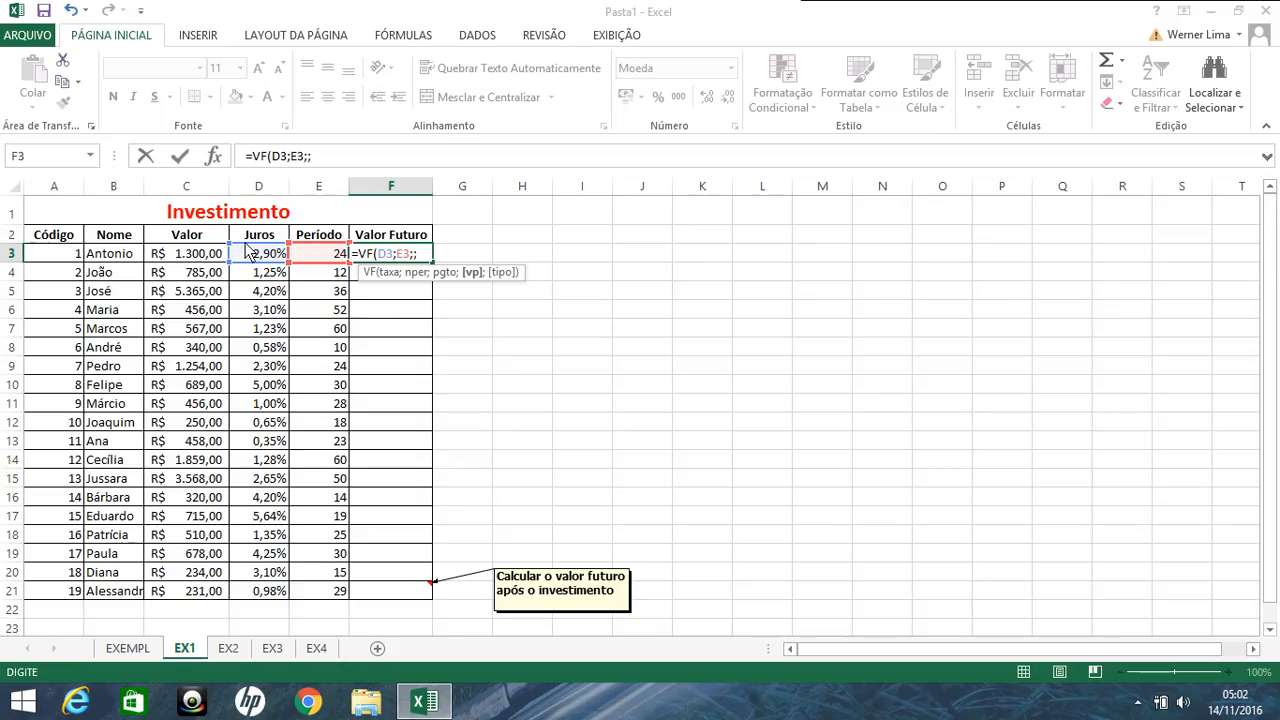
Step: Complete the VF formula in F3 with C3 as the present value and an empty type, and fill it down to F21
click(195, 258)
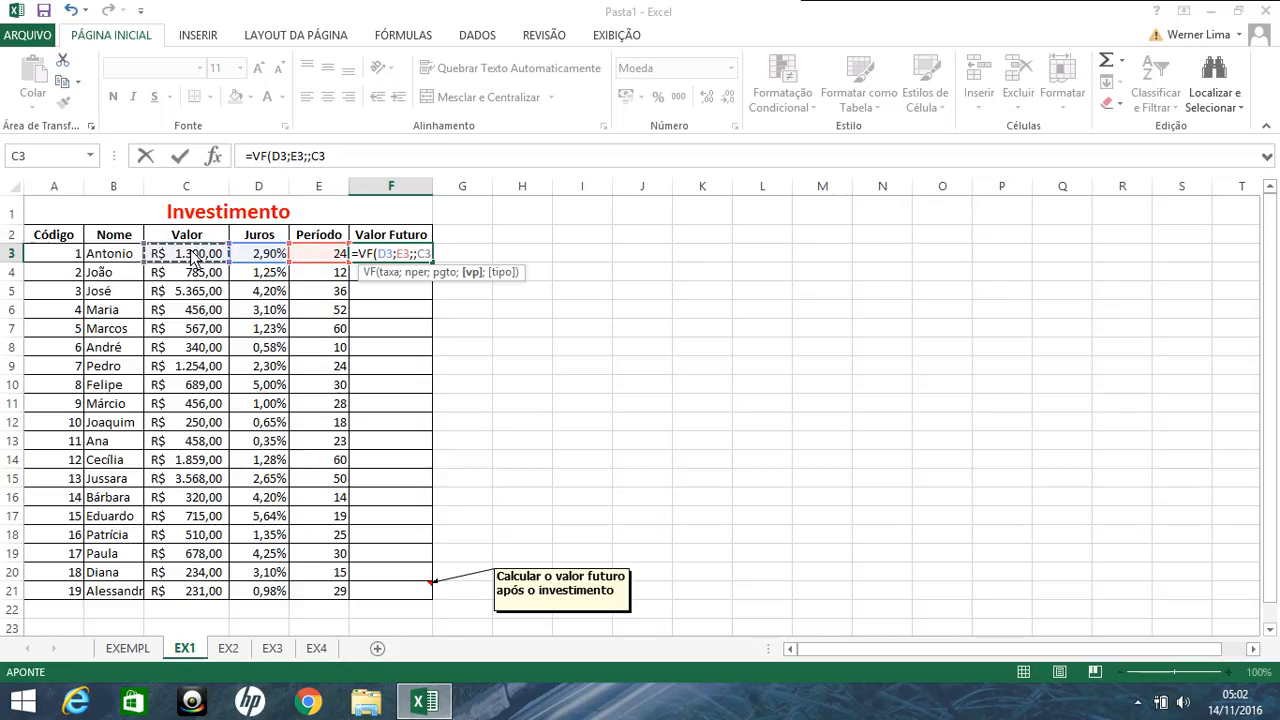
text(;)
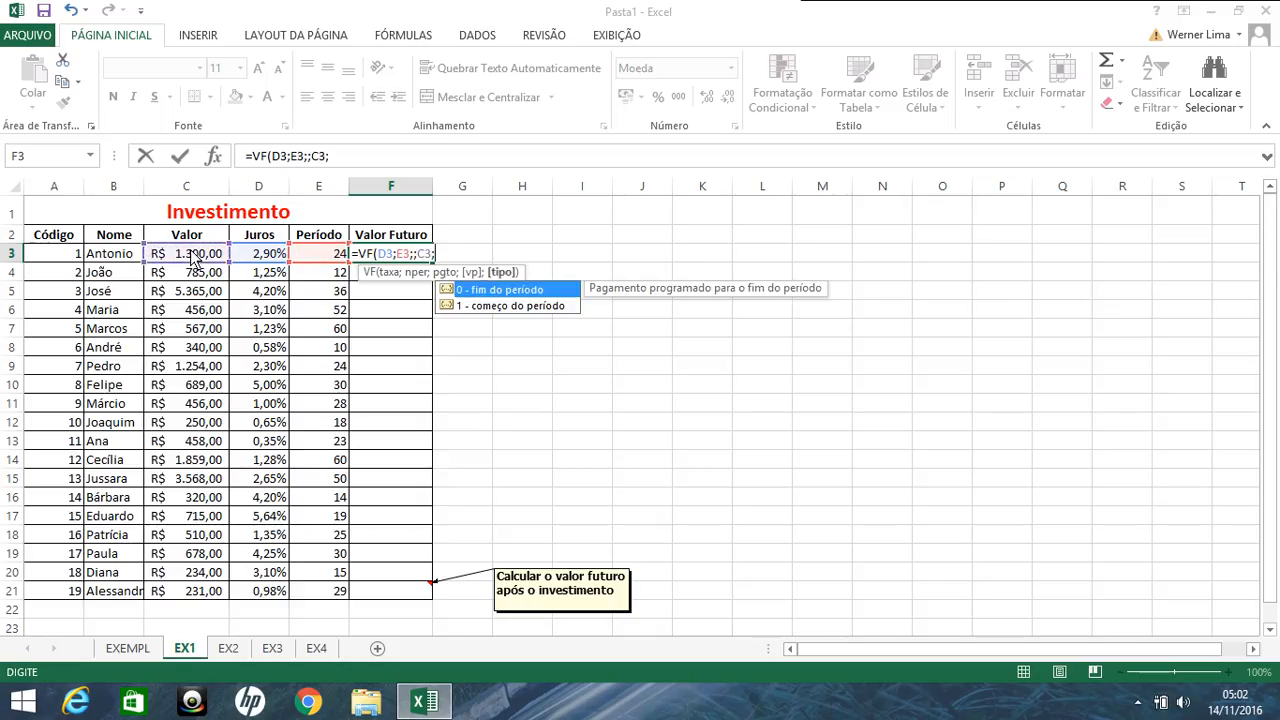
key(Return)
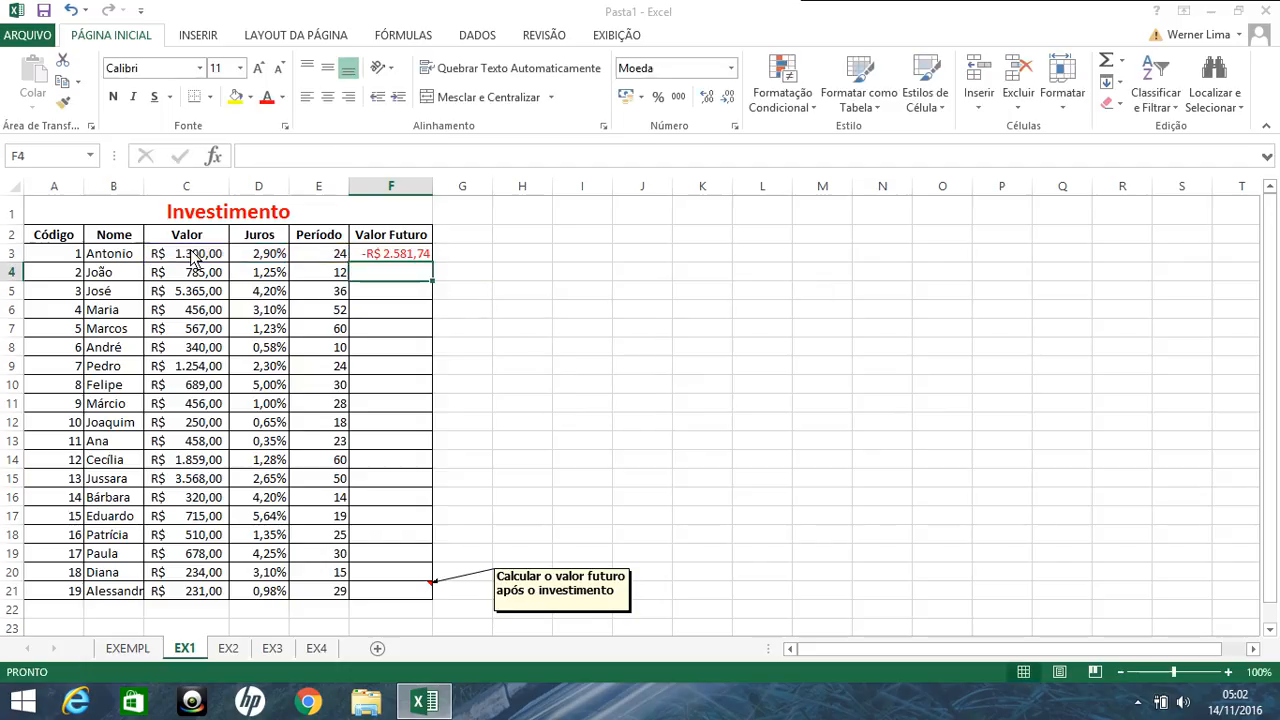
click(425, 259)
double_click(431, 261)
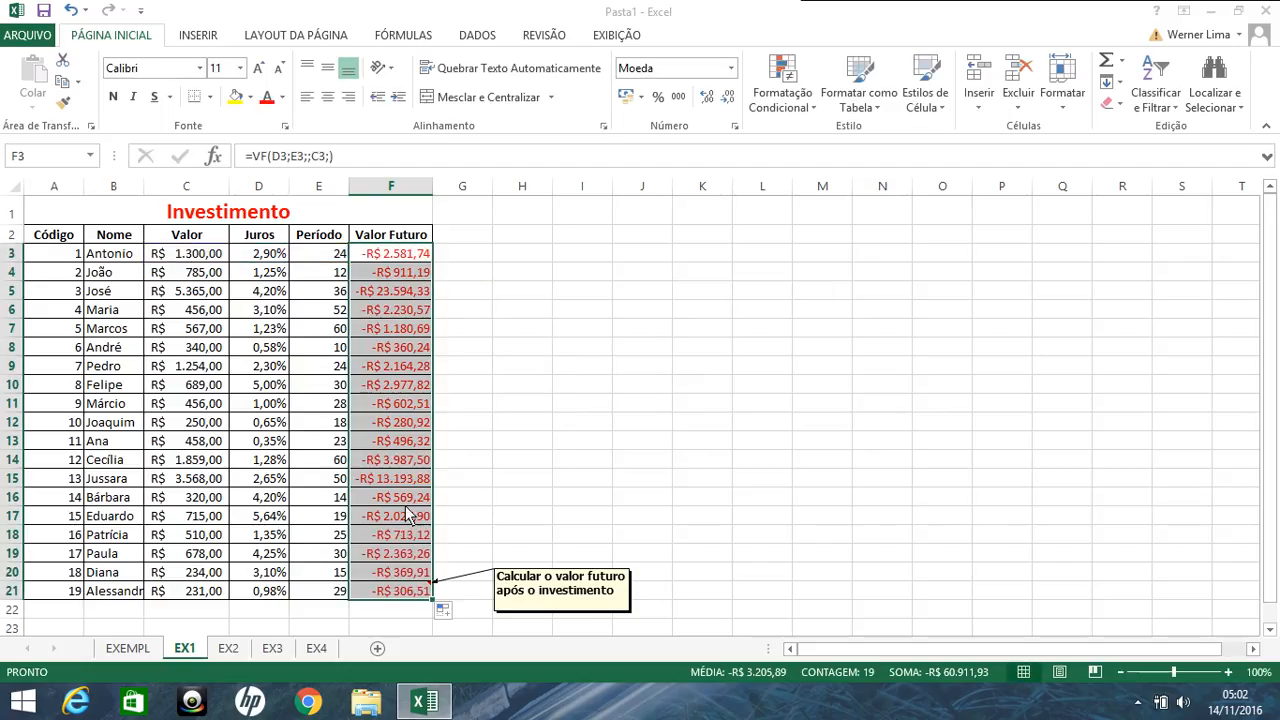
Step: On sheet EX2, begin the period formula in E3 as =NPER(D3;;, leaving the payment empty
click(228, 651)
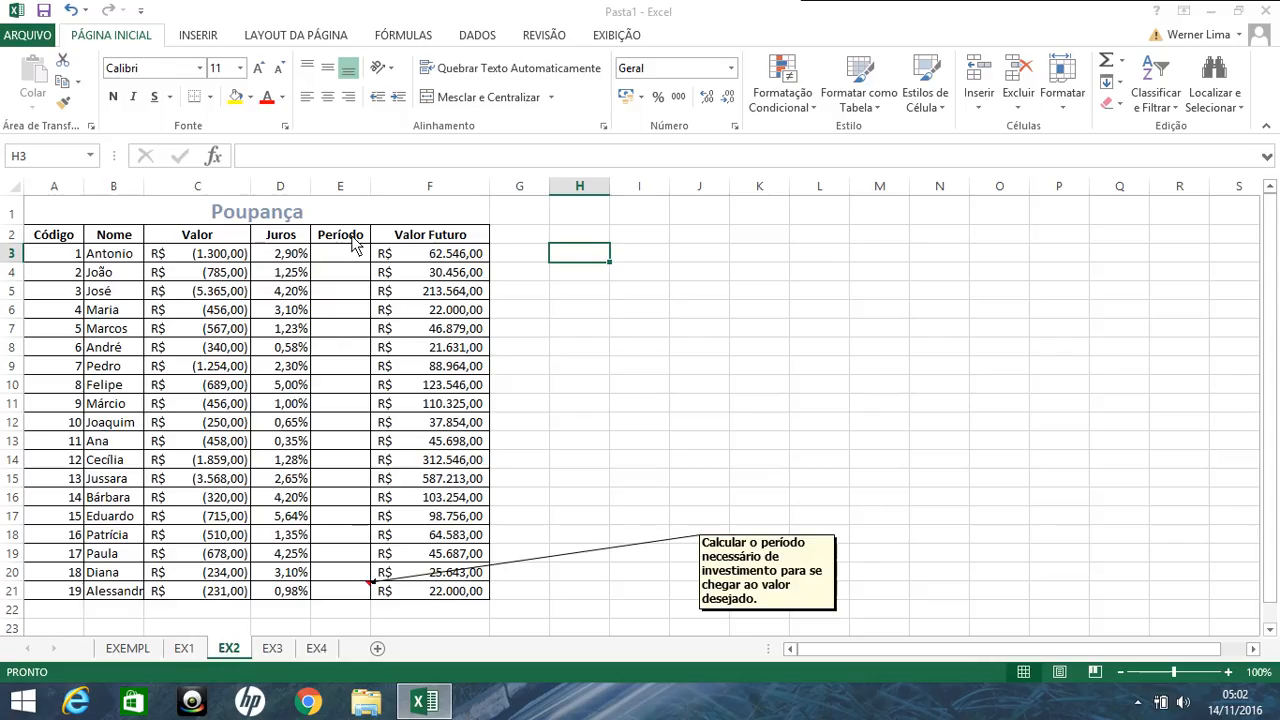
click(218, 262)
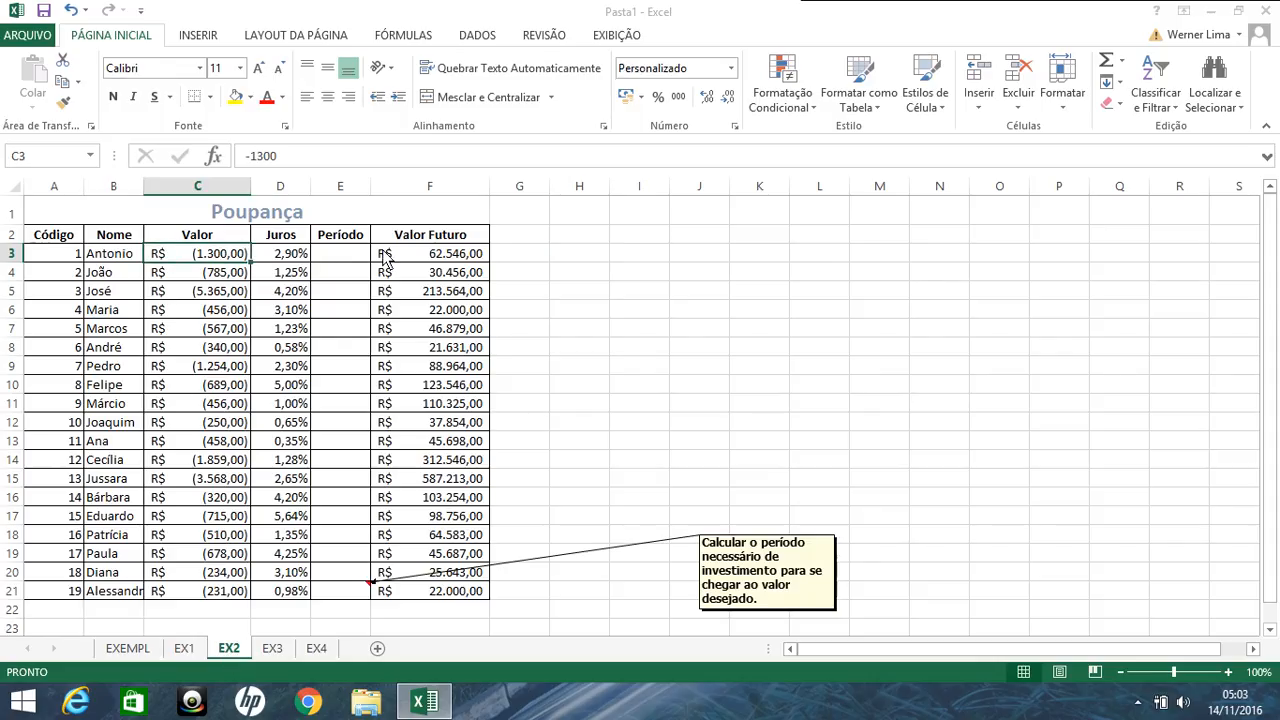
click(437, 262)
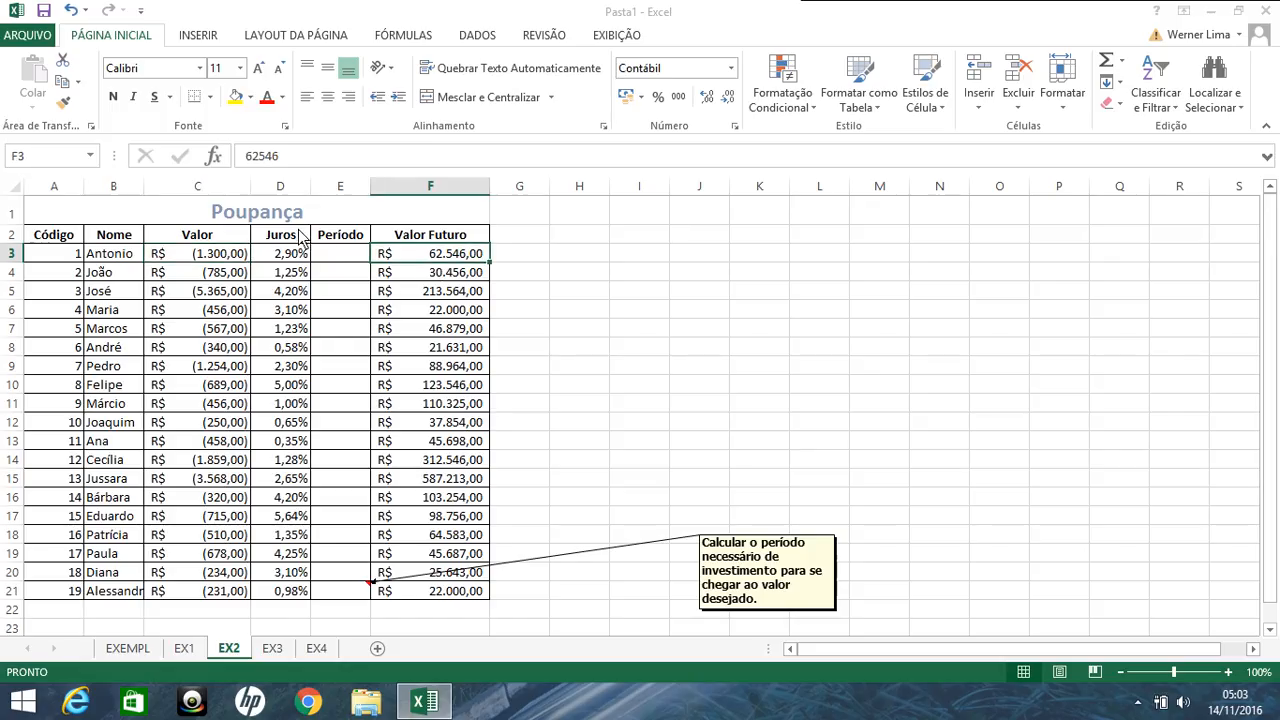
click(237, 262)
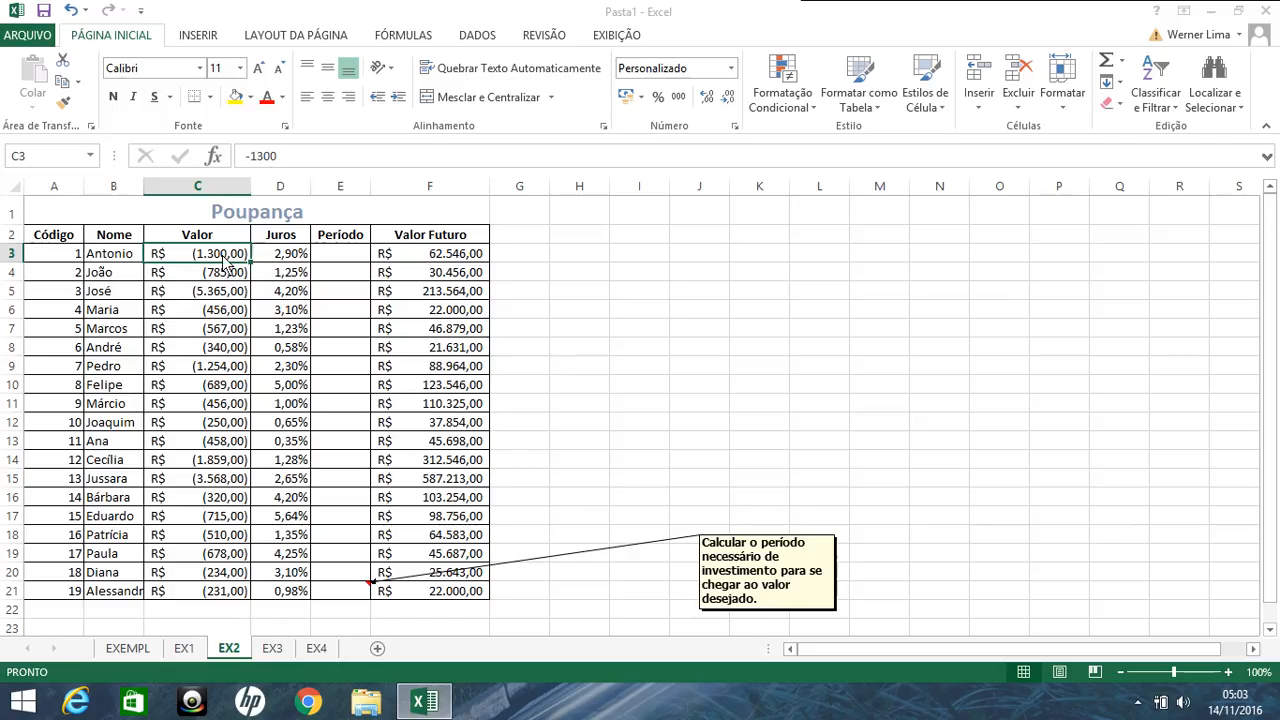
click(323, 257)
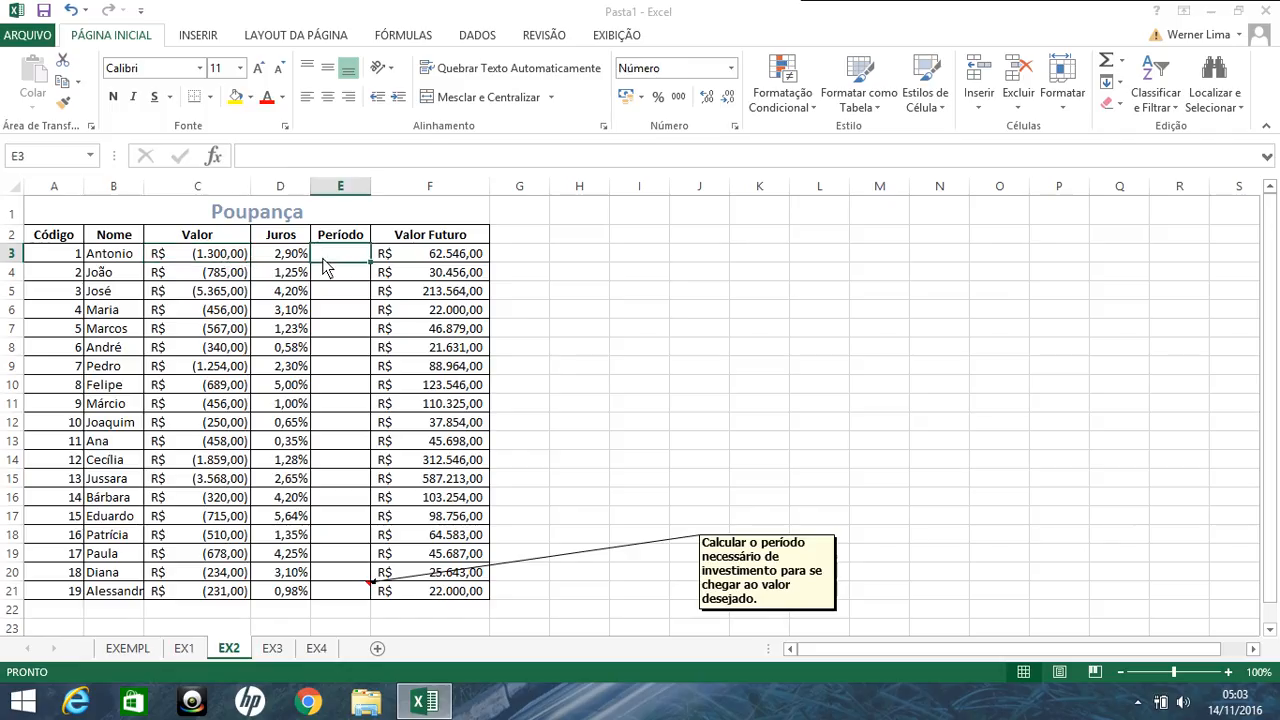
text(=NPER()
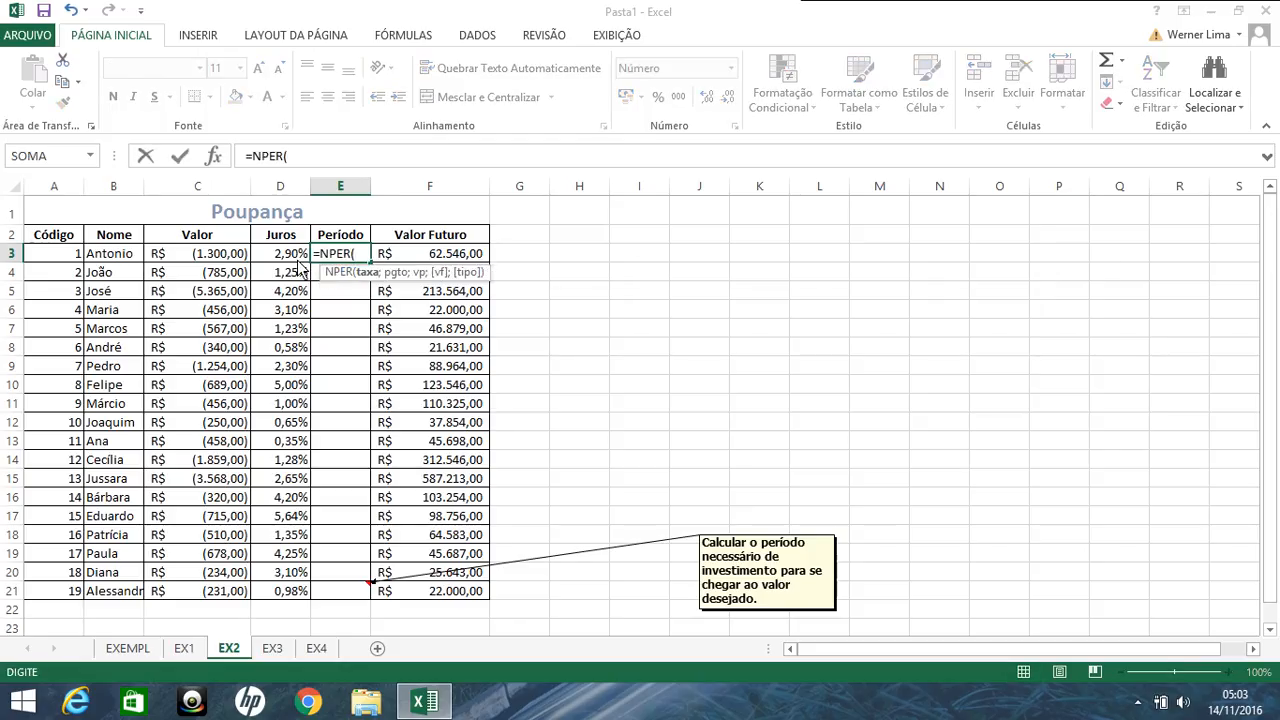
click(298, 262)
text(;;)
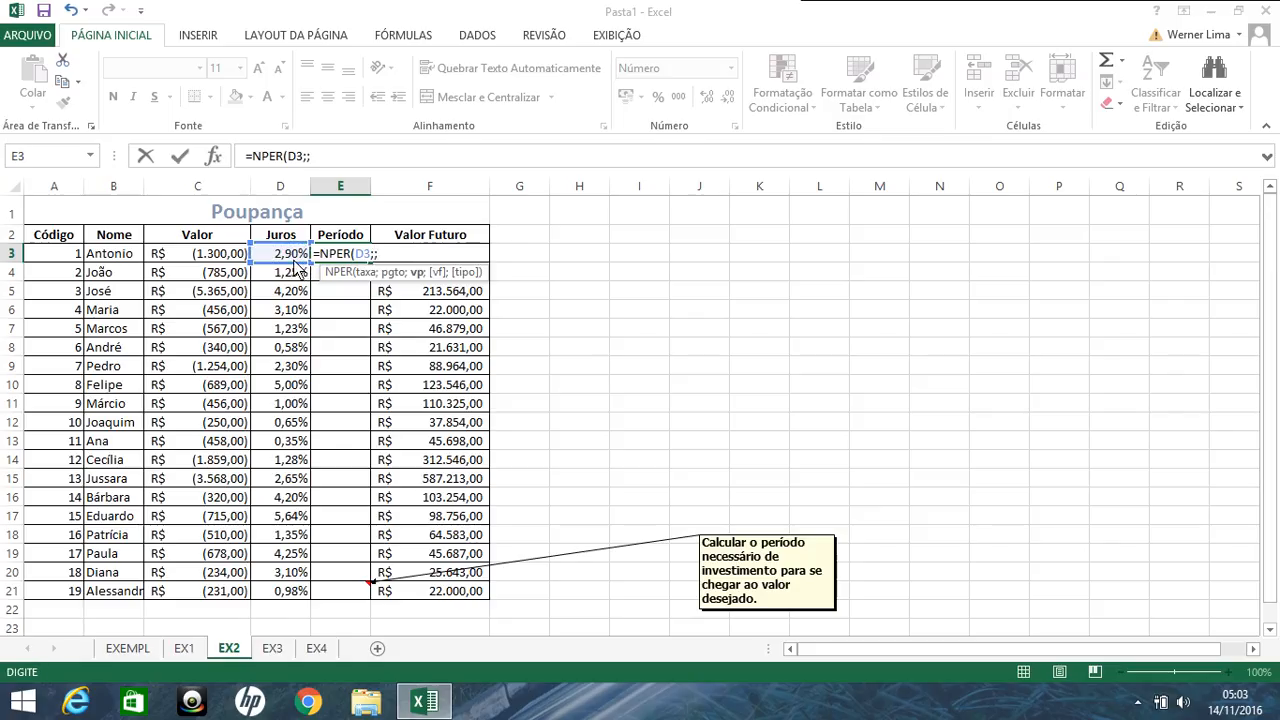
Step: Complete the NPER formula in E3 with C3 as present value, F3 as future value and an empty type, and fill it down to E21
click(238, 256)
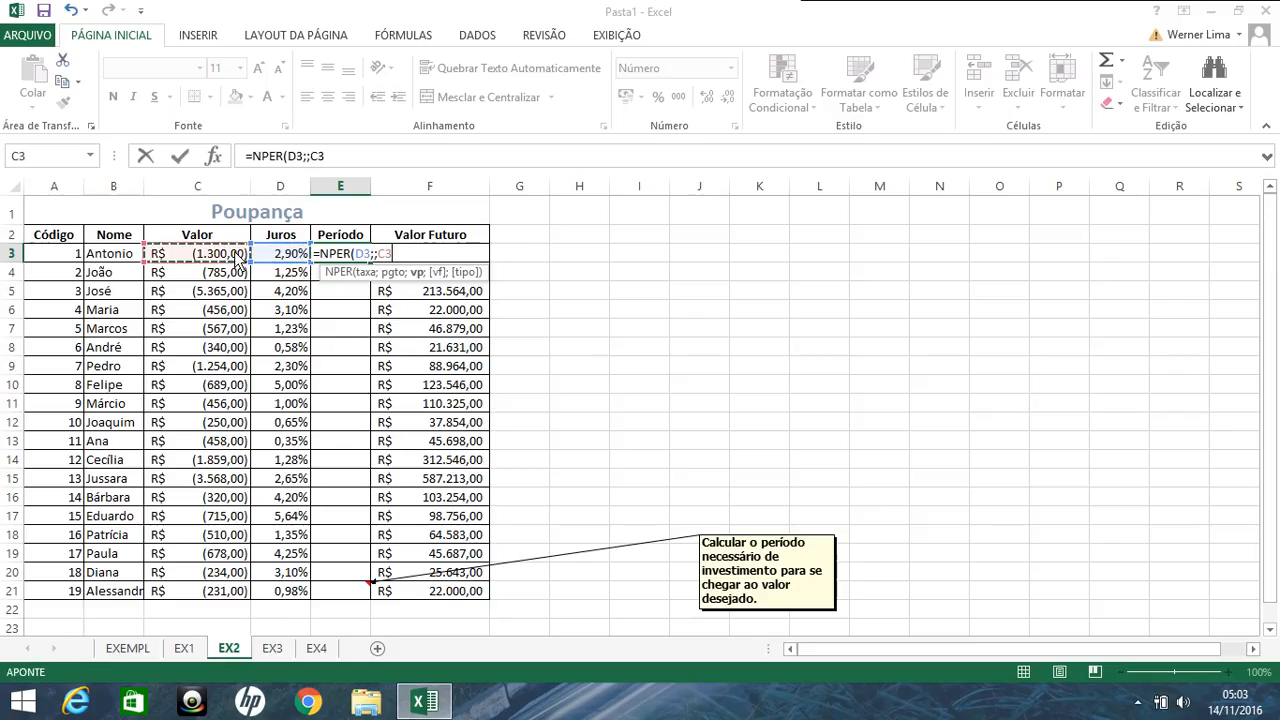
text(;)
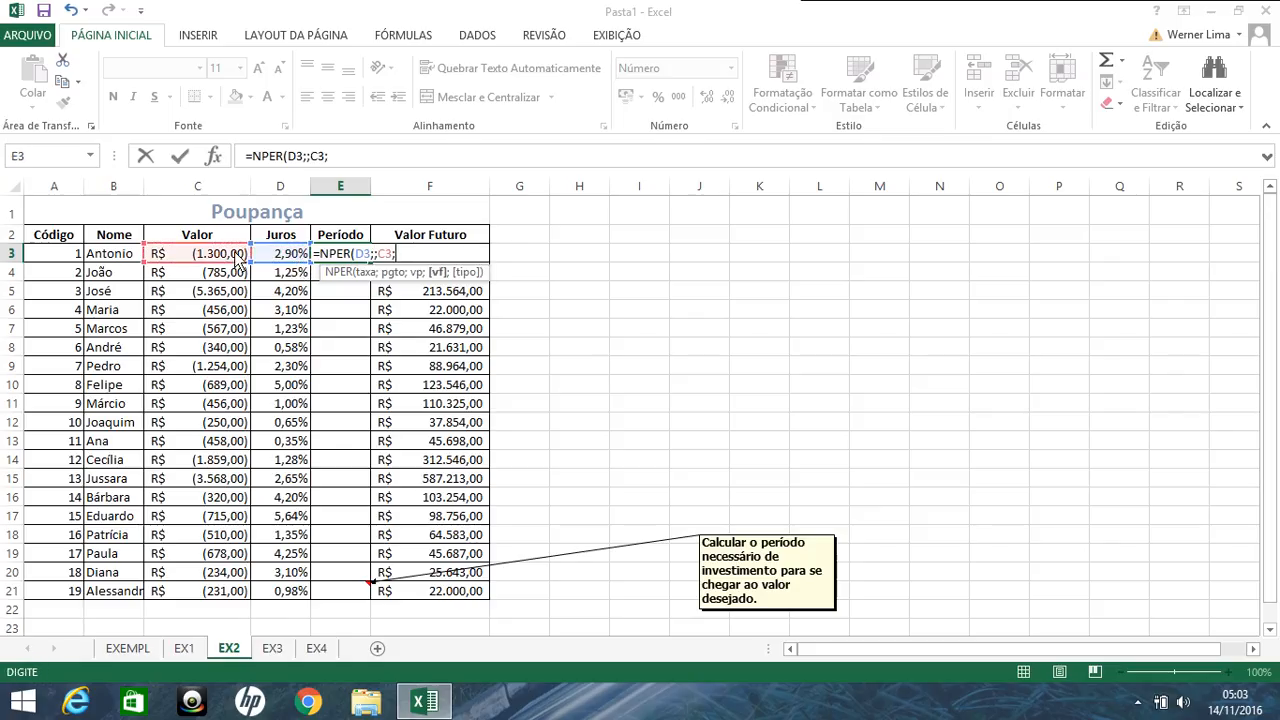
click(440, 330)
key(Up)
key(Up)
key(Up)
key(Up)
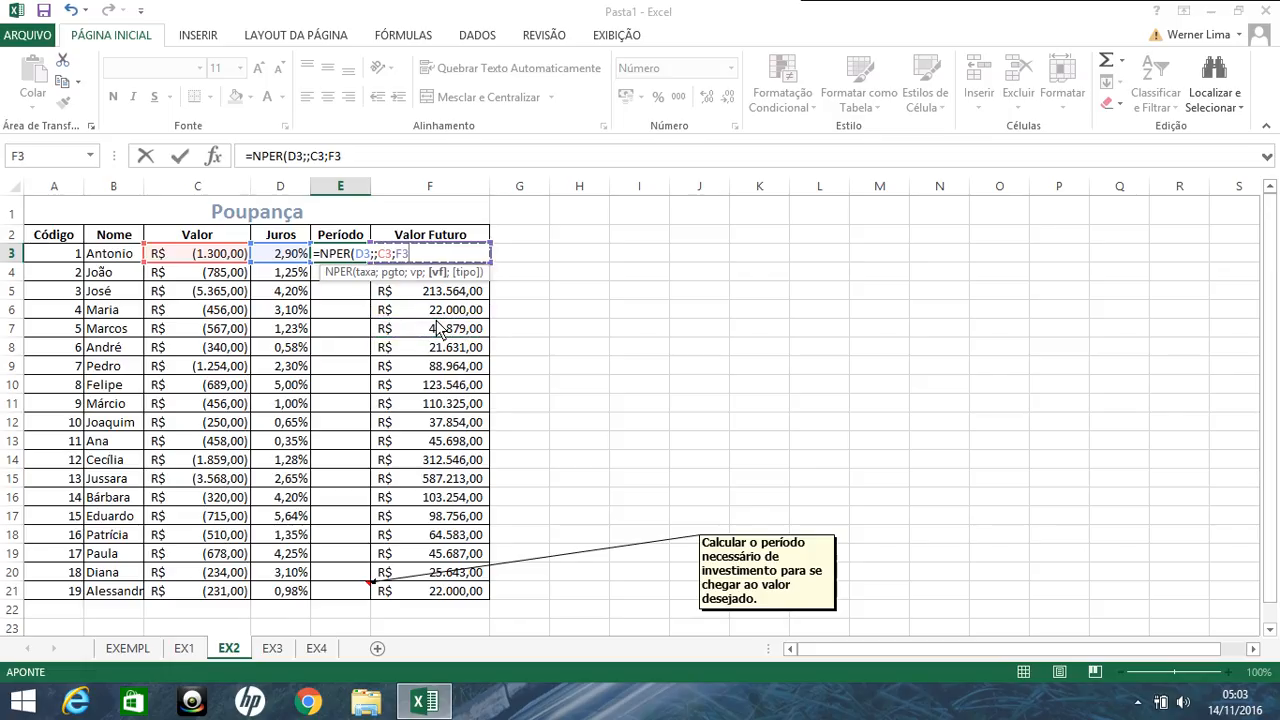
text(;)
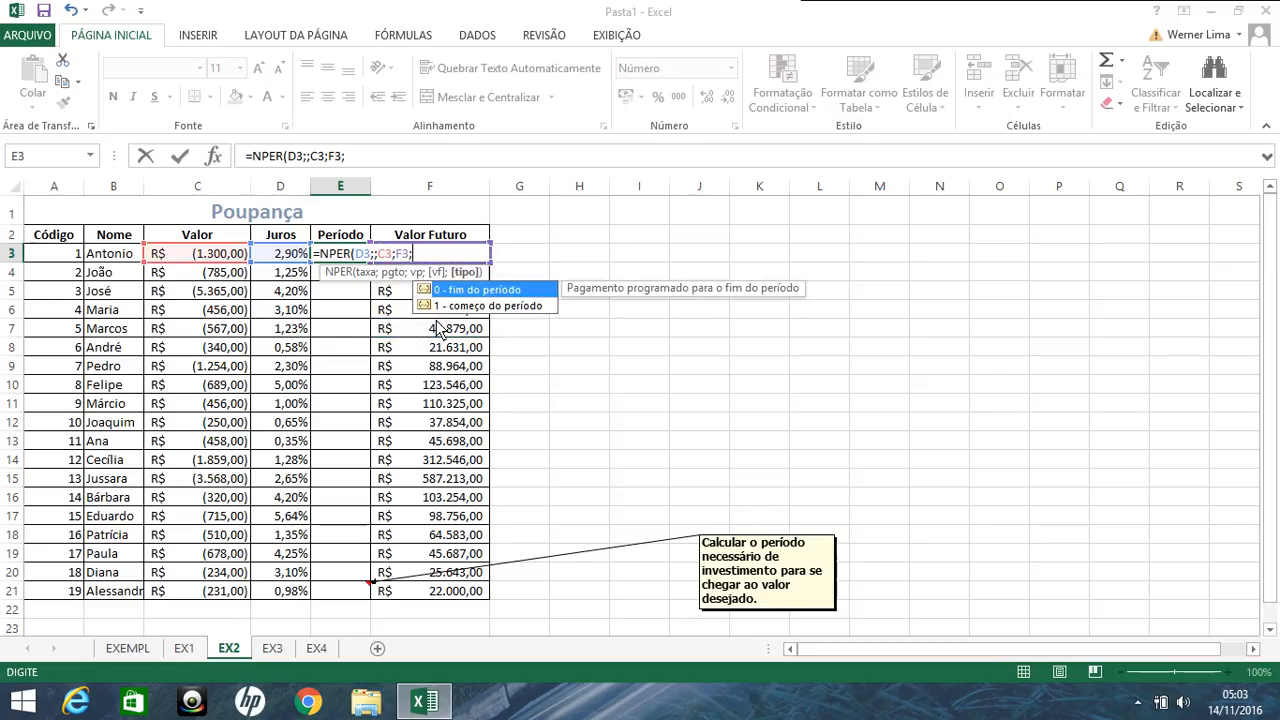
key(Return)
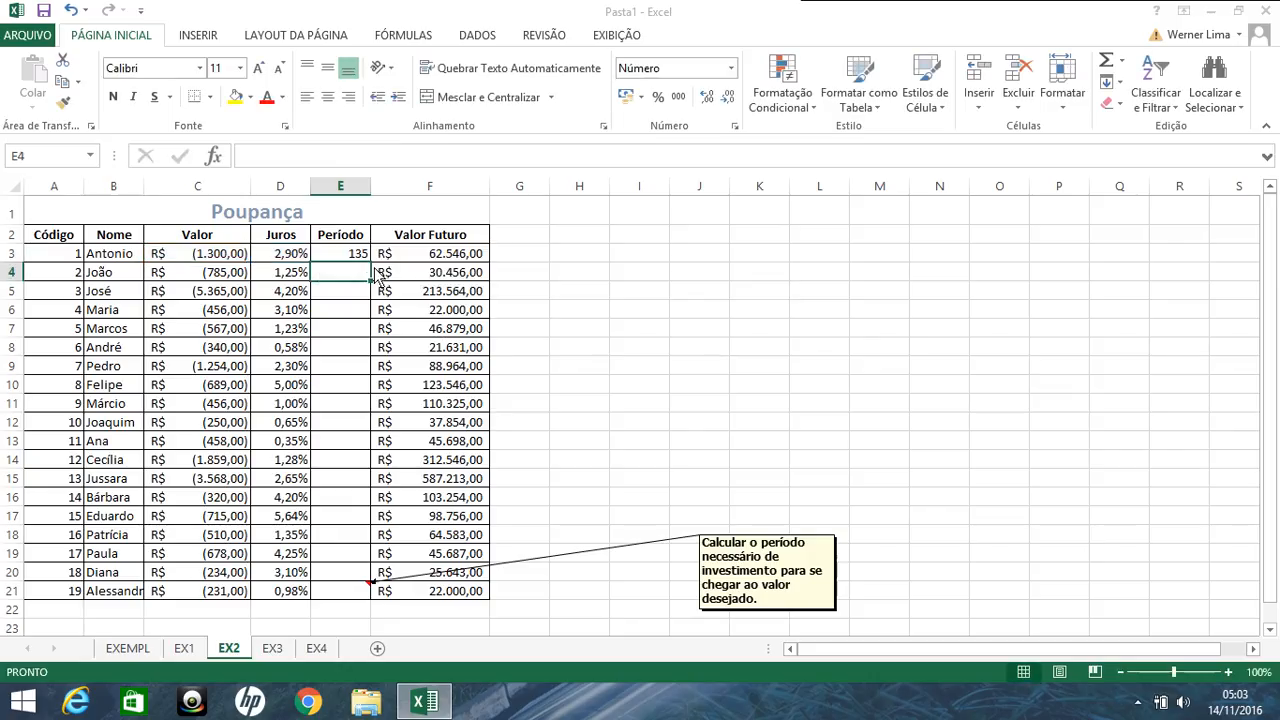
key(Up)
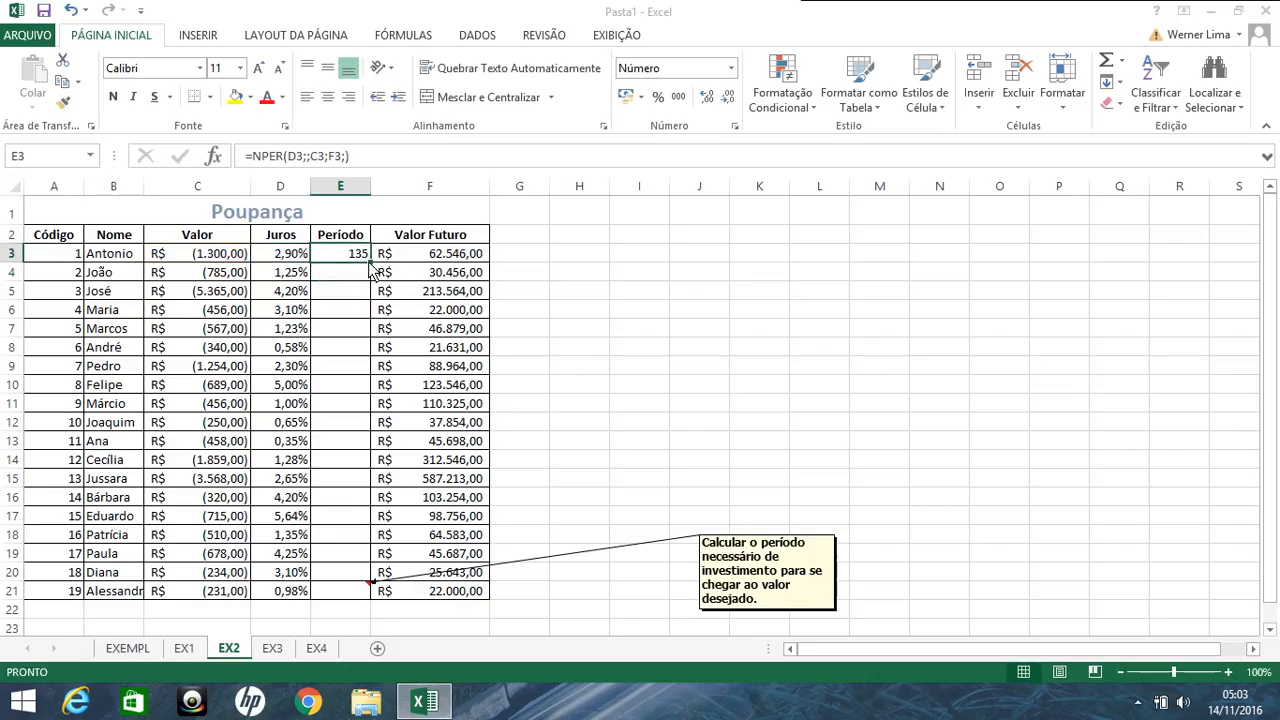
double_click(371, 264)
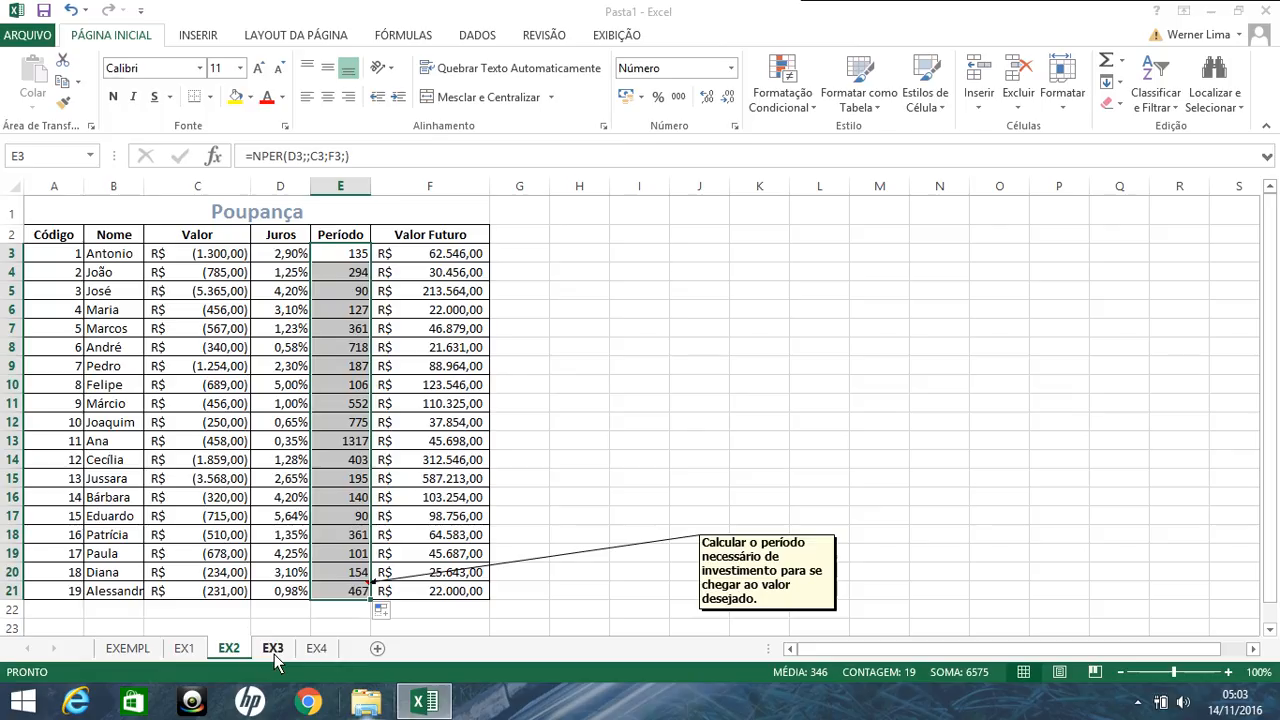
Step: On sheet EX3, calculate the present value in C3 with =VP(D3;E3;;F3;), leaving payment and type empty
click(274, 648)
click(167, 252)
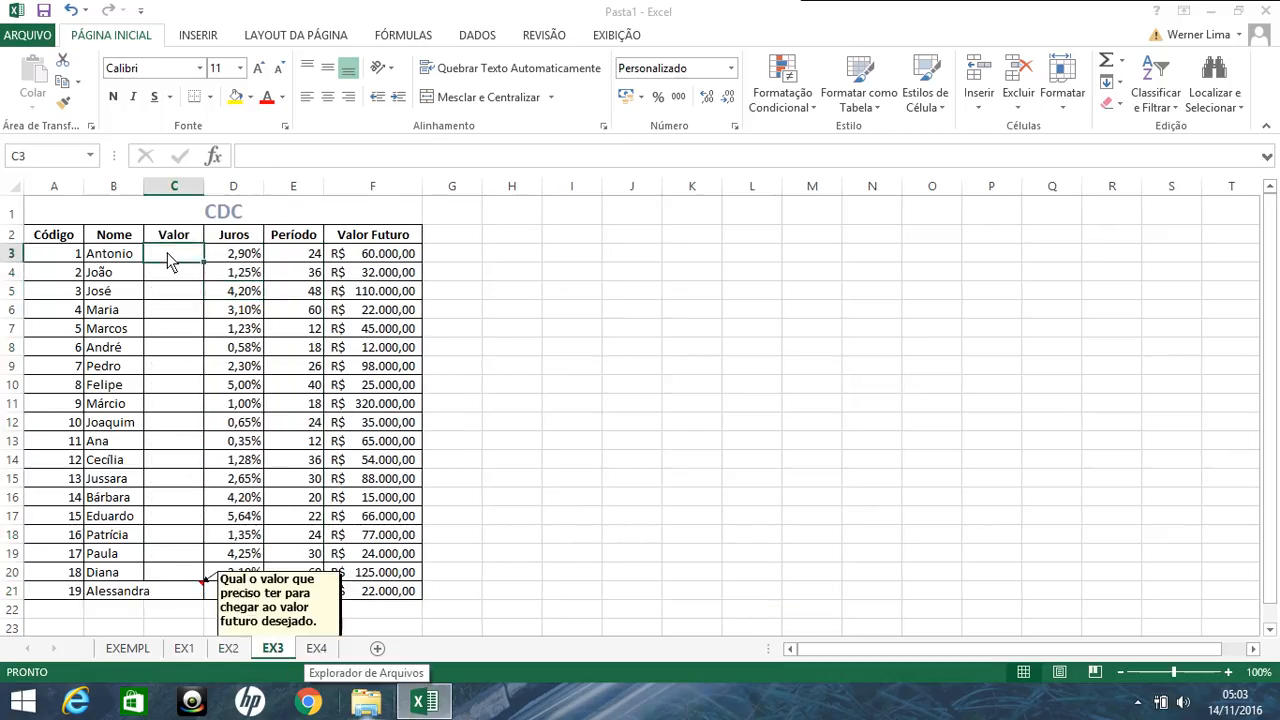
text(=VP()
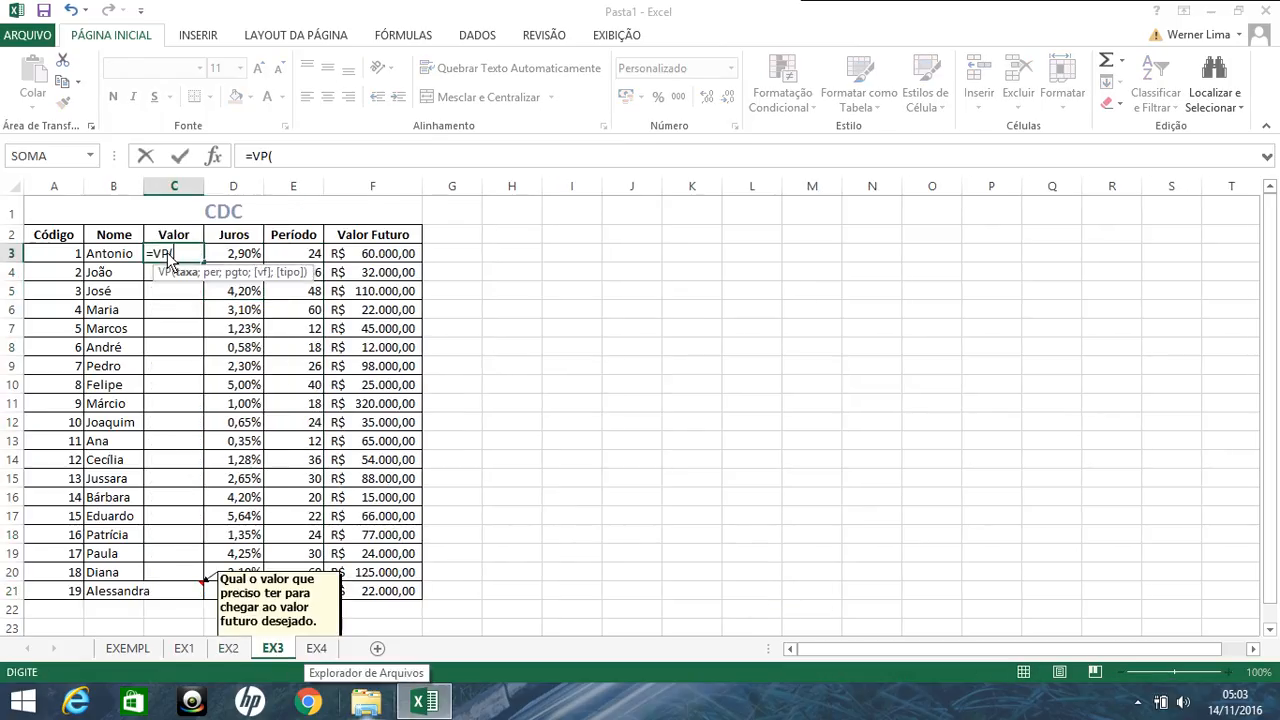
click(228, 253)
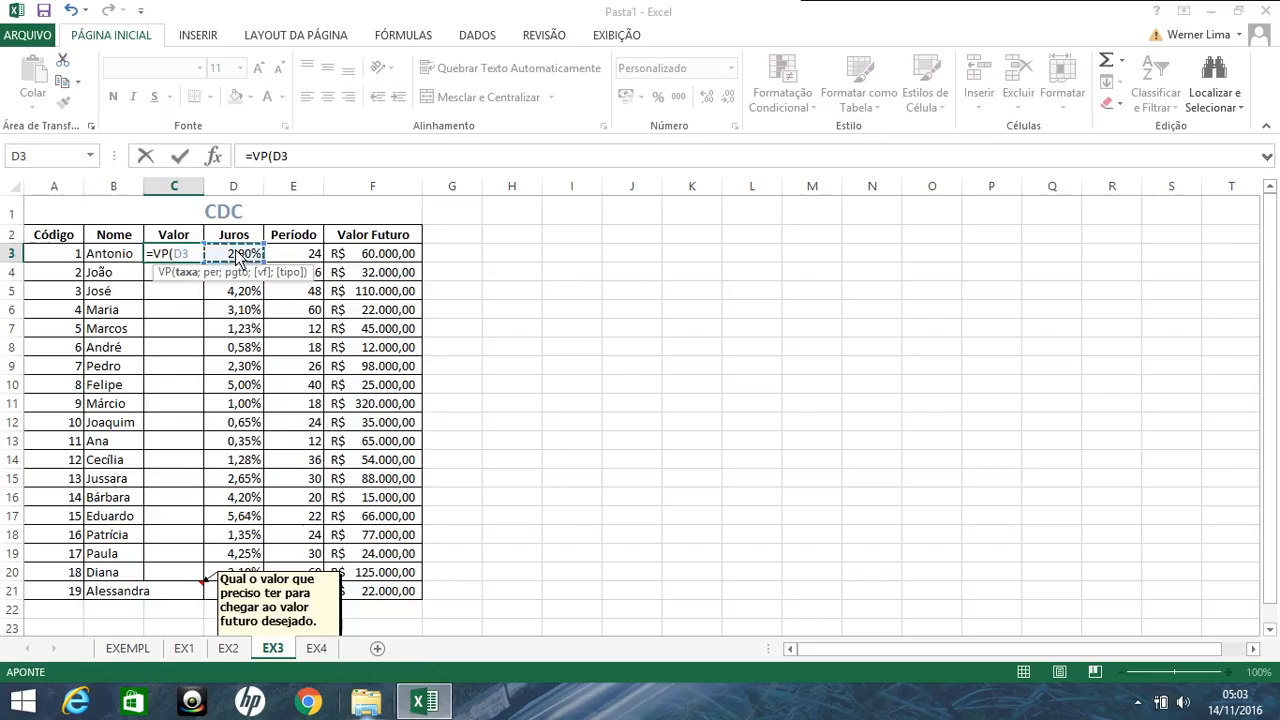
text(;E3)
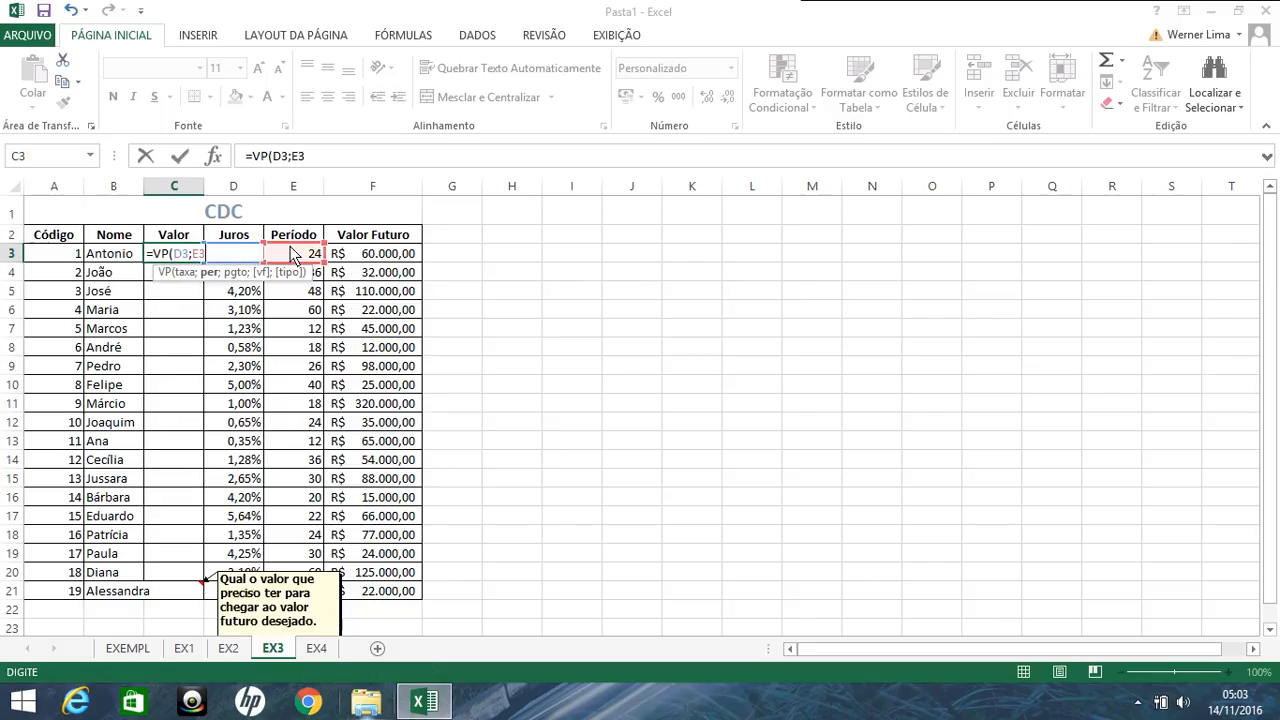
text(;;)
click(350, 256)
text(;;)
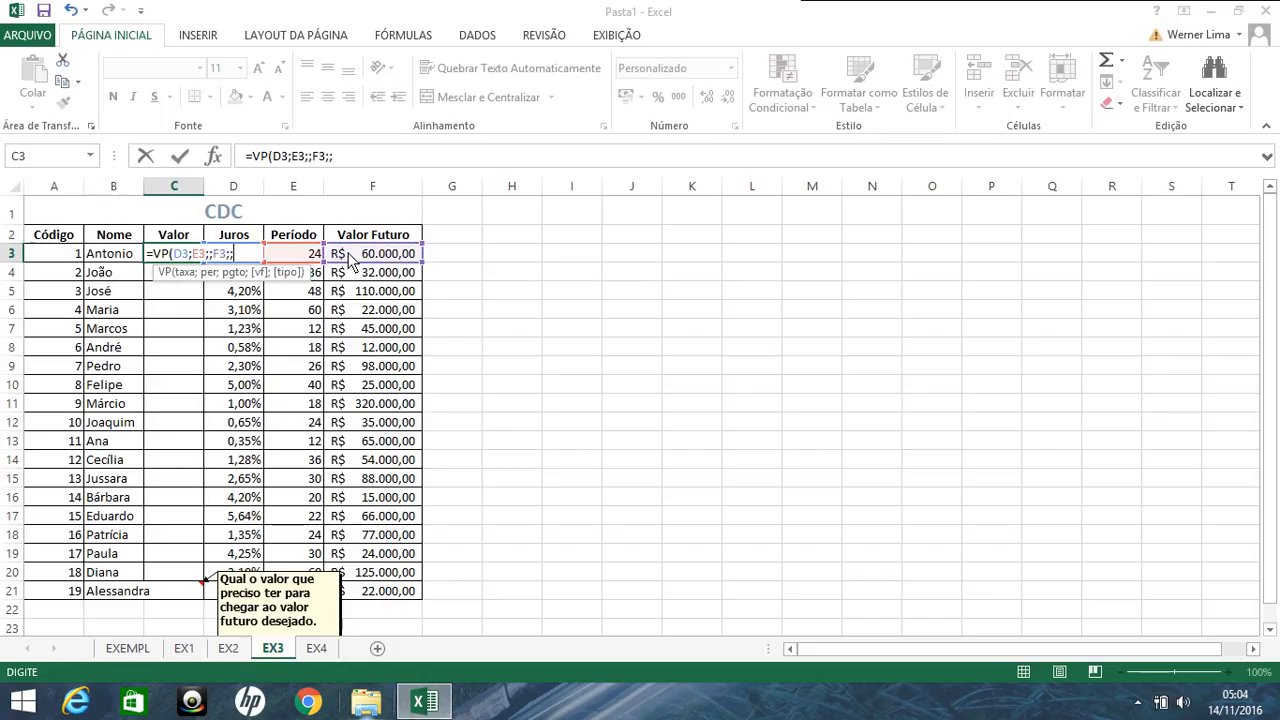
key(BackSpace)
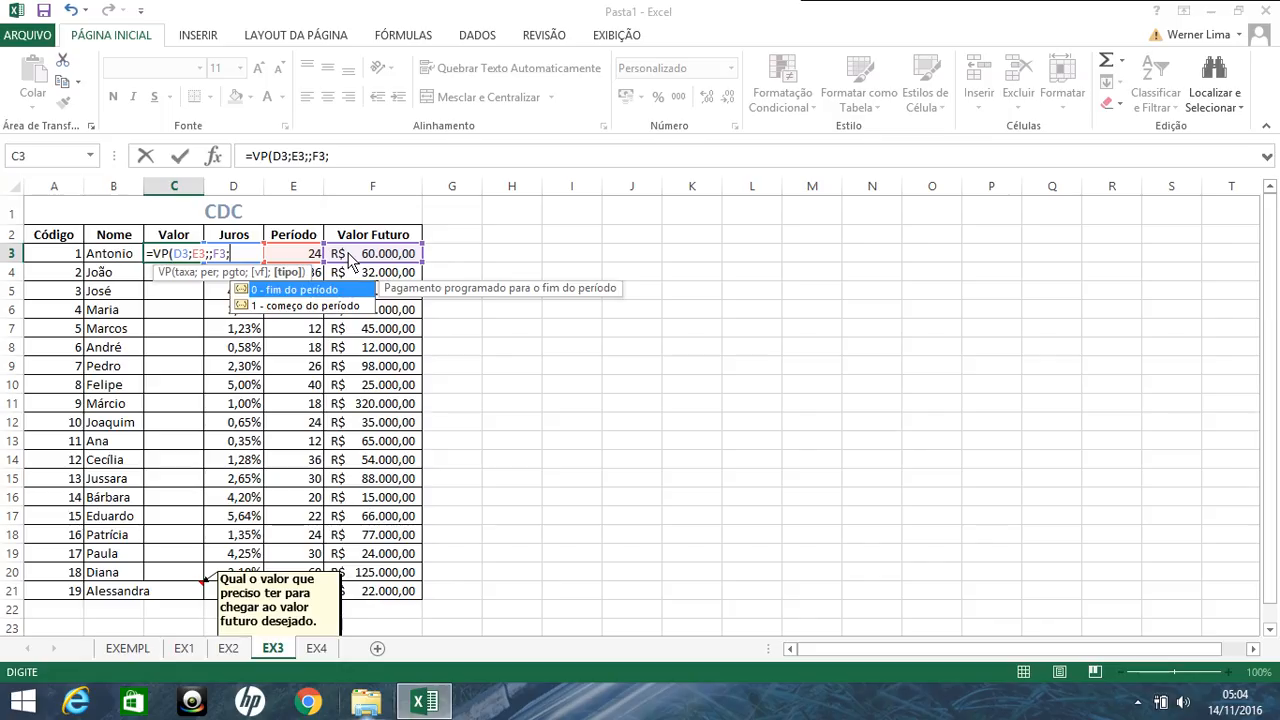
key(Return)
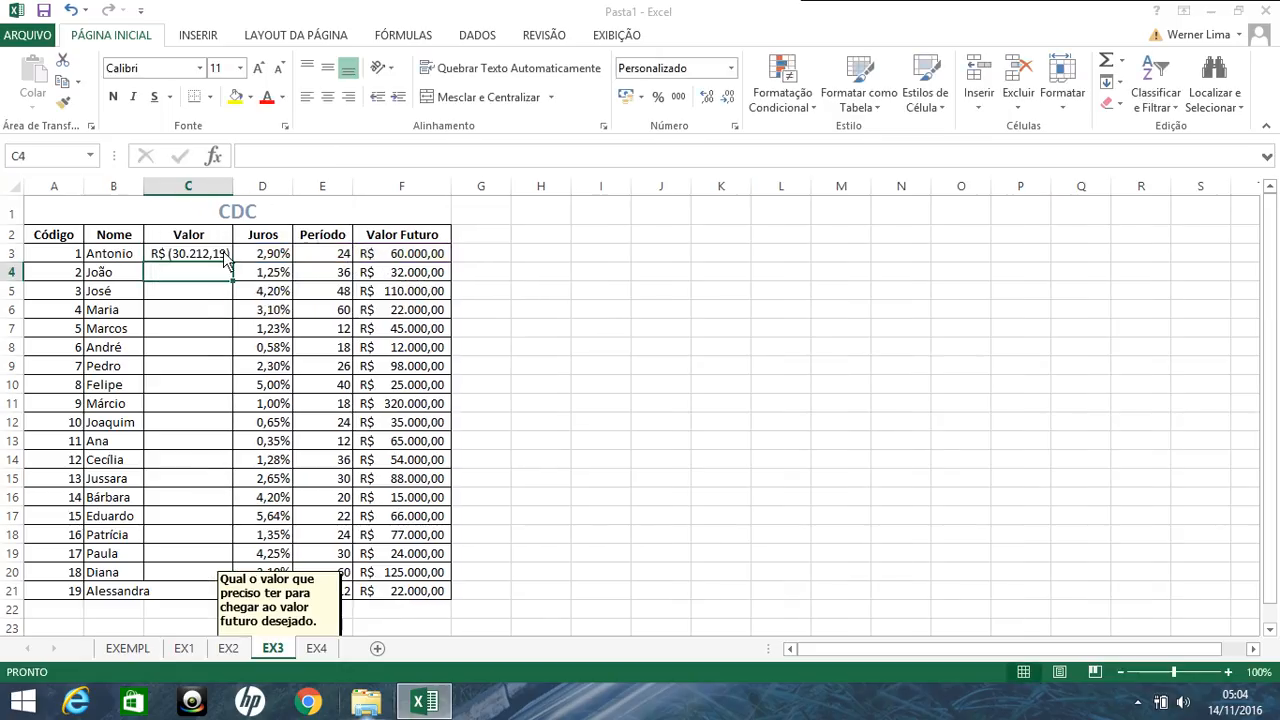
Step: Fill the VP formula from C3 down to C21 and widen column C to fit the amounts
click(226, 257)
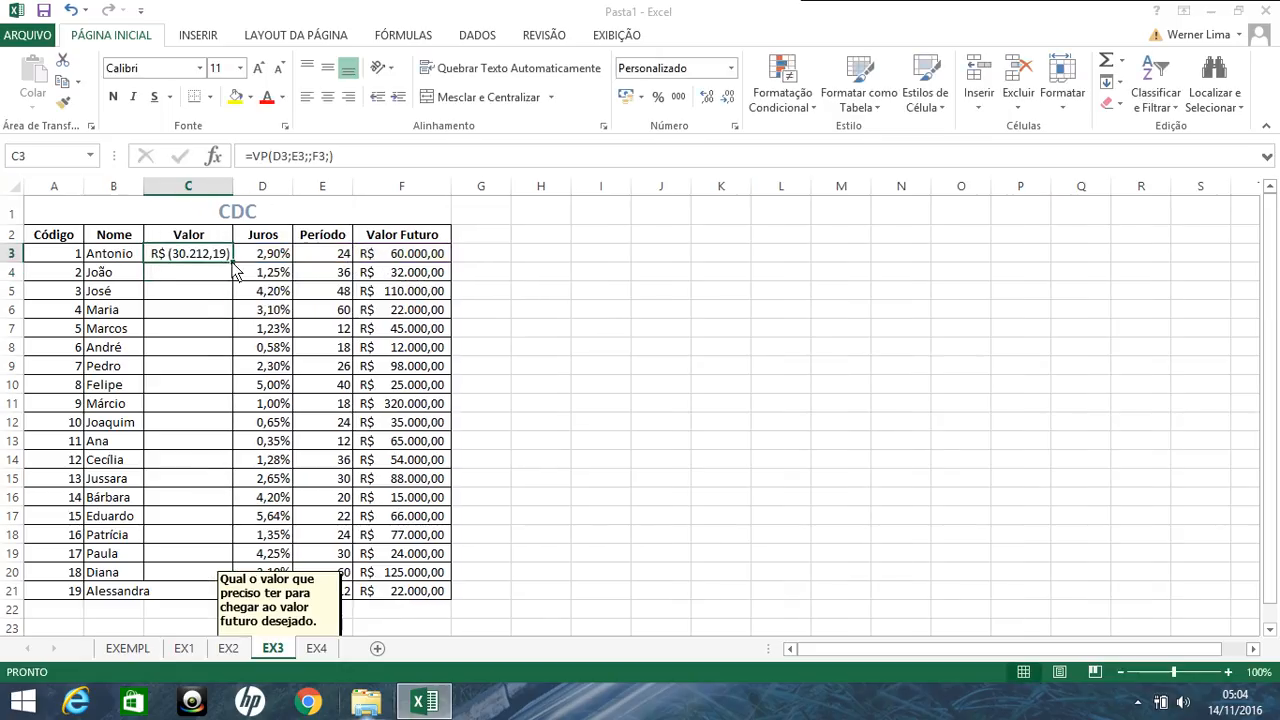
double_click(232, 264)
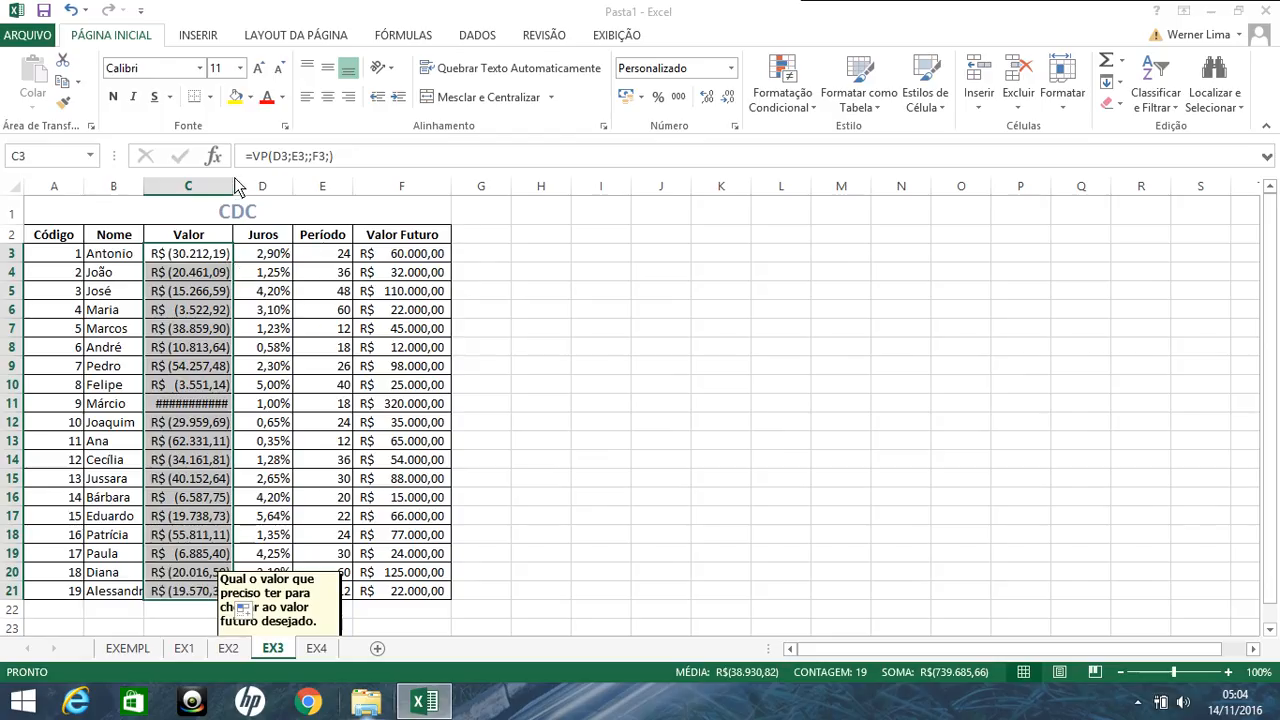
drag(234, 186, 251, 187)
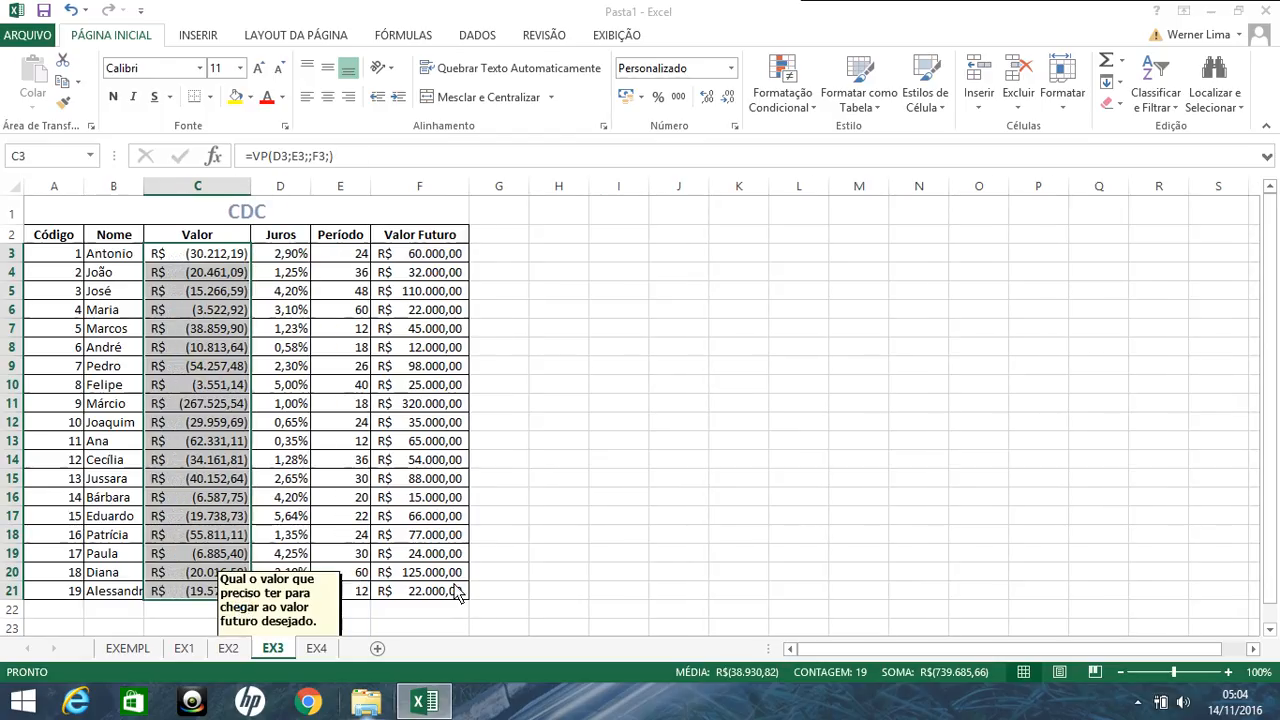
Step: On sheet EX4, calculate the interest rate in D3 with =TAXA(E3;;C3;F3;;), leaving payment, type and estimate empty
click(331, 650)
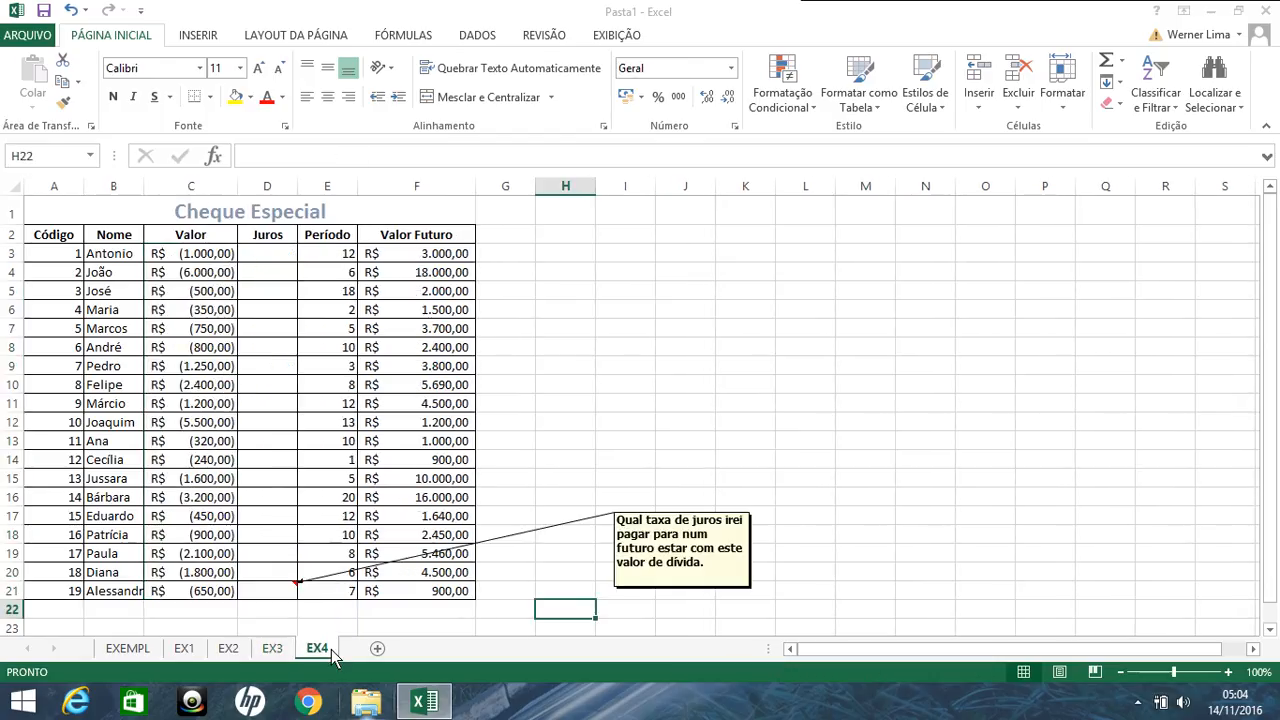
click(287, 259)
text(=TAXA()
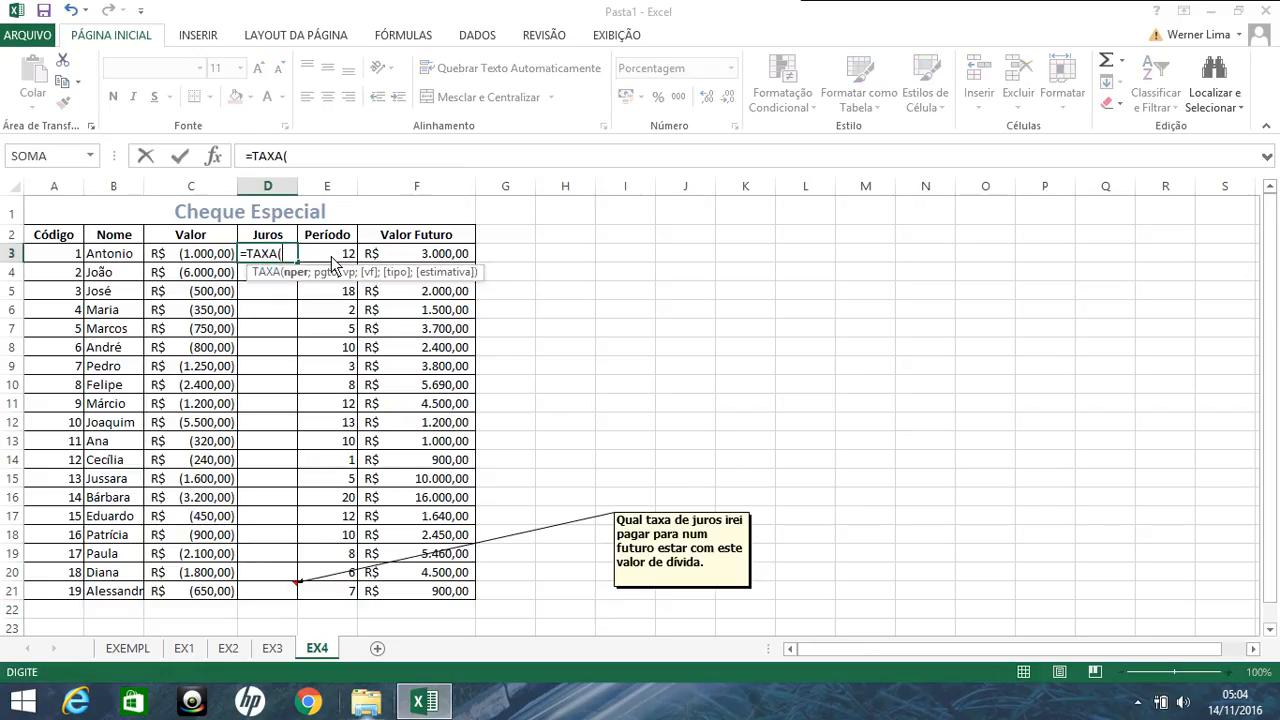
click(332, 258)
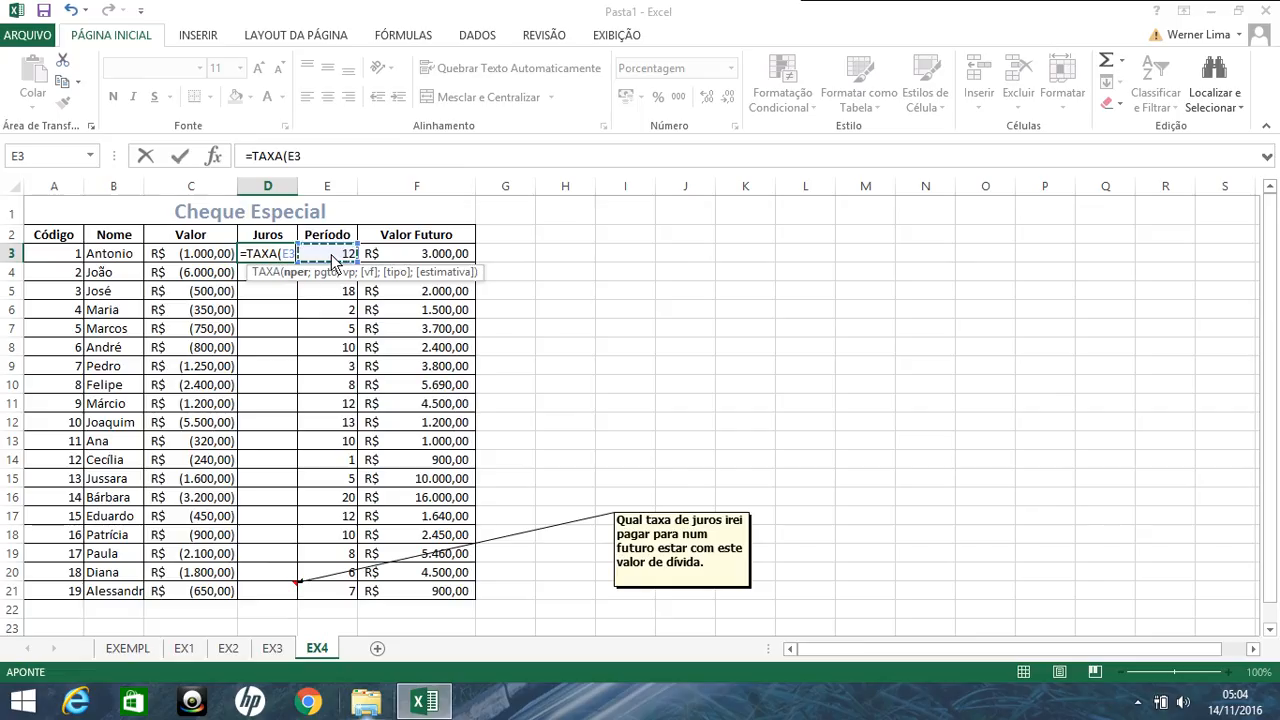
text(;;)
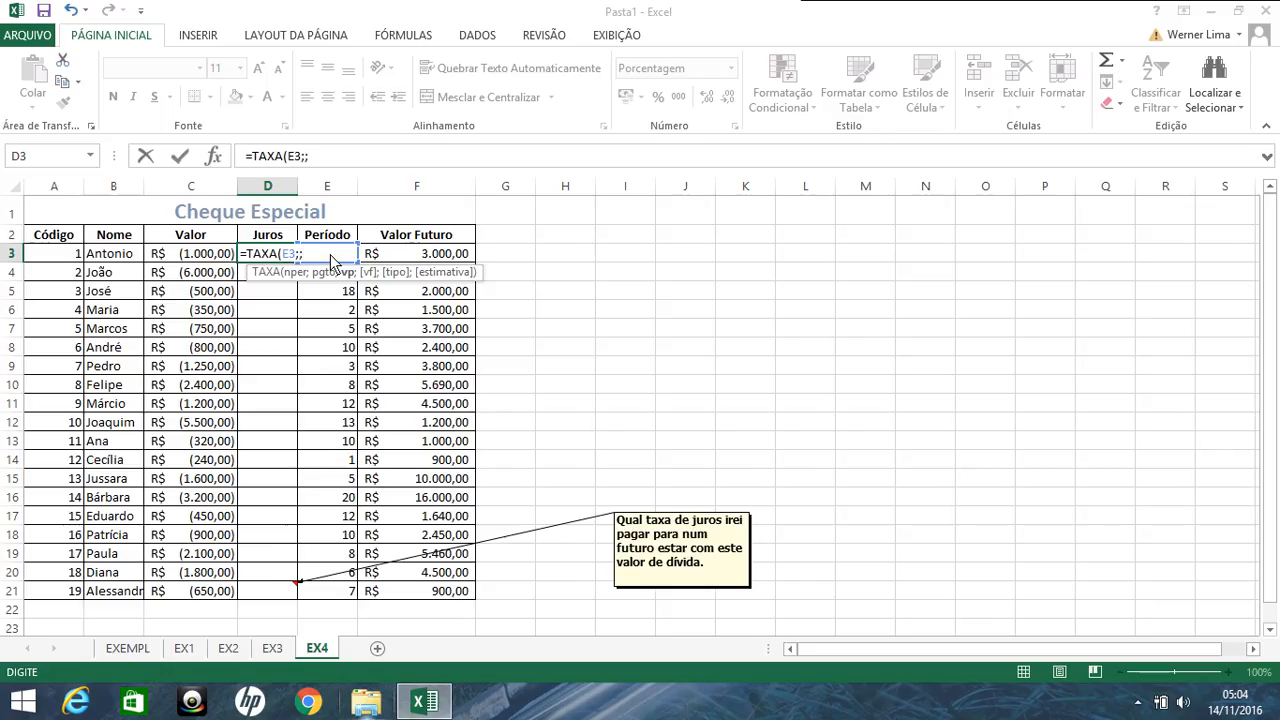
click(226, 257)
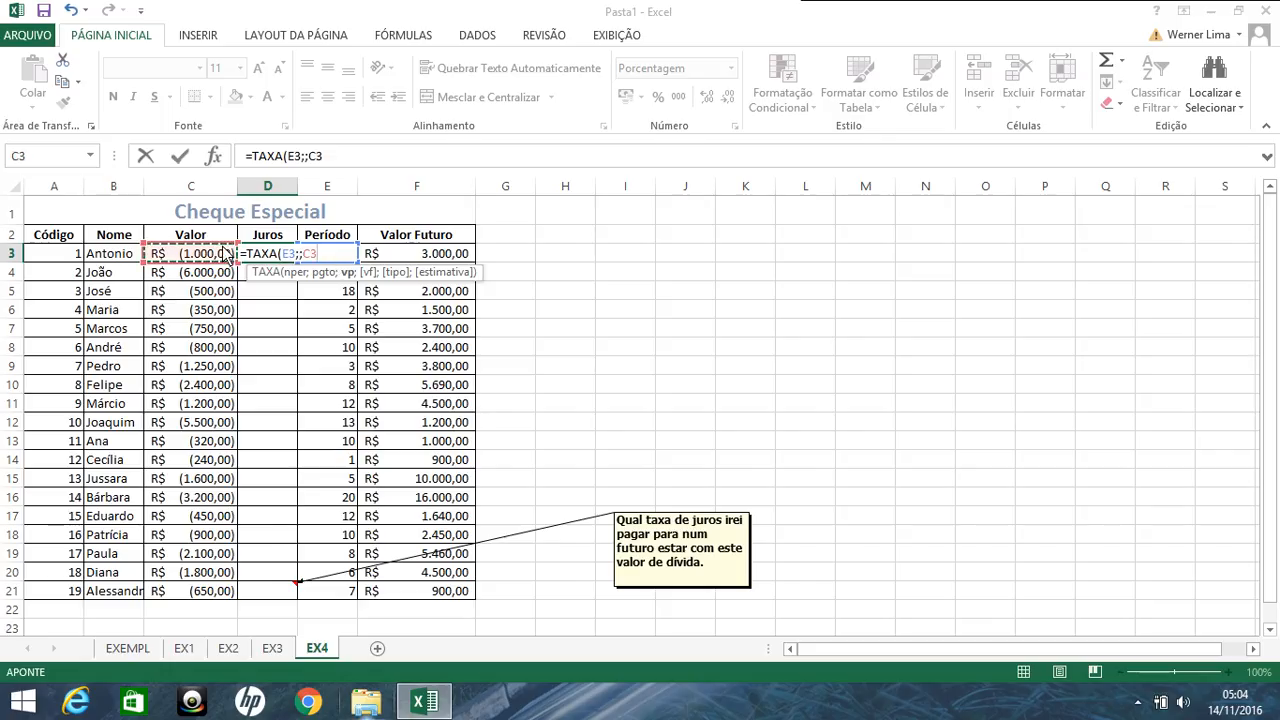
text(;)
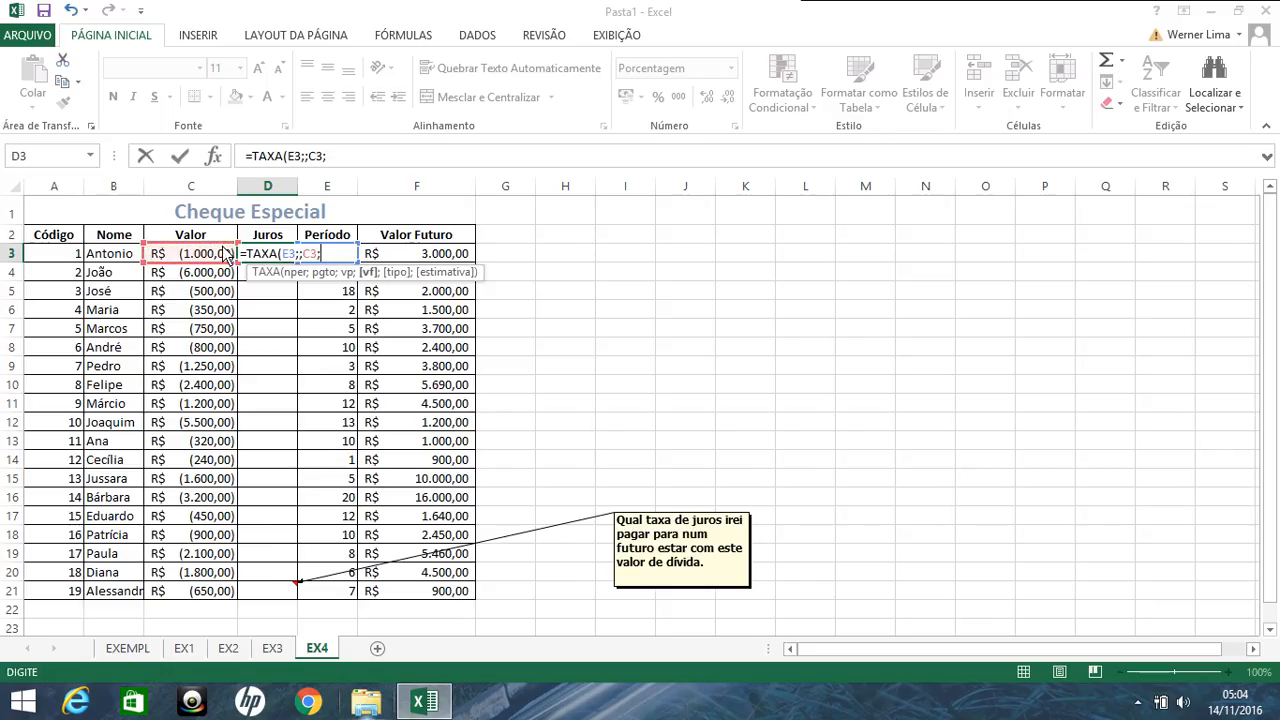
click(402, 252)
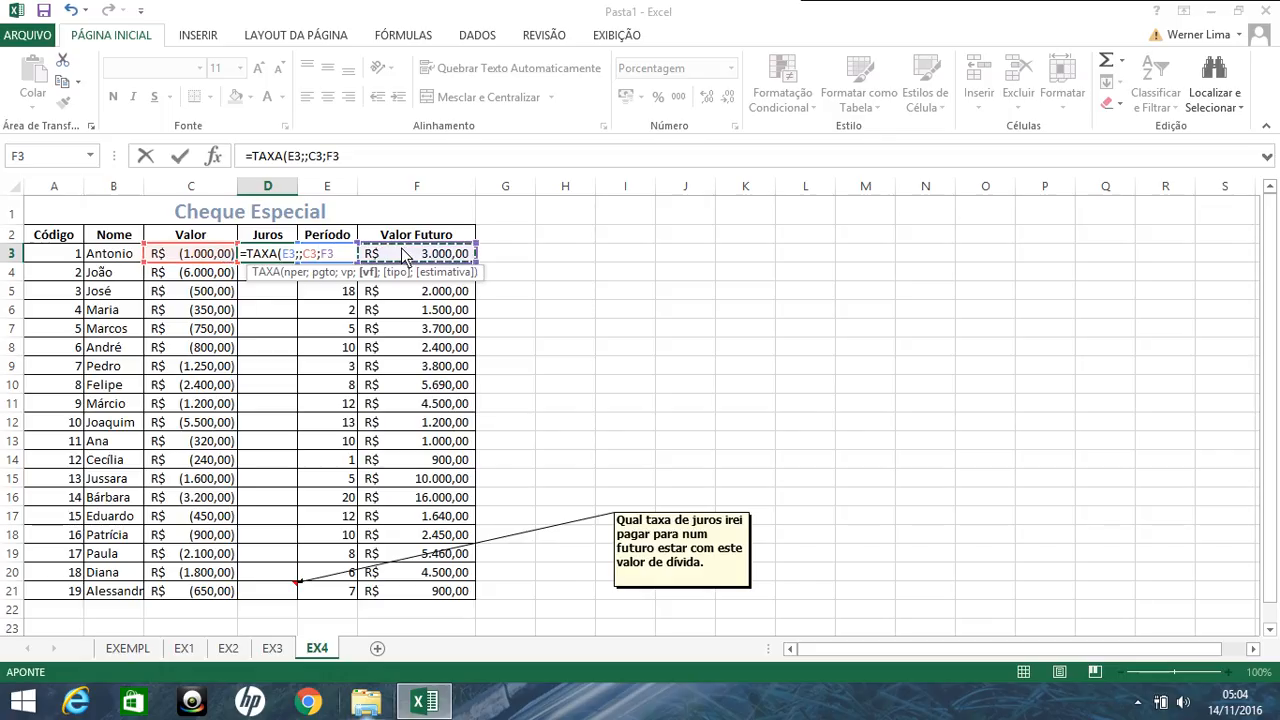
text(;)
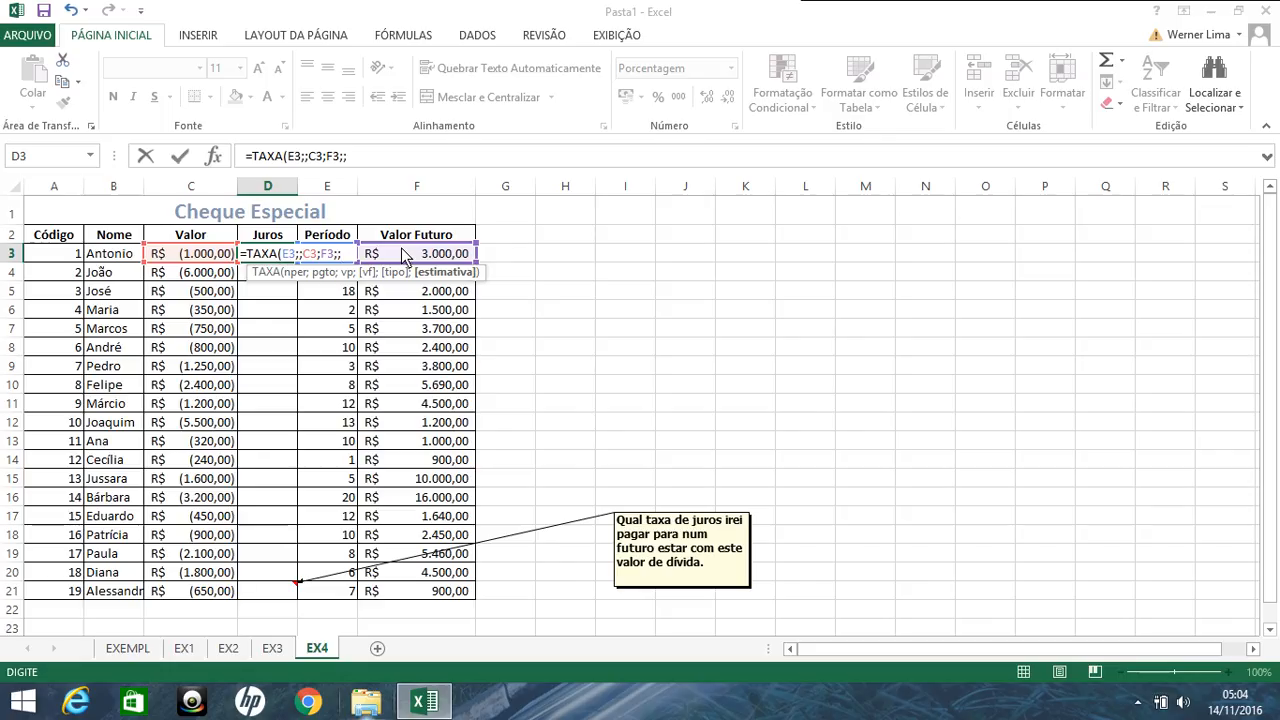
text(;)
key(Return)
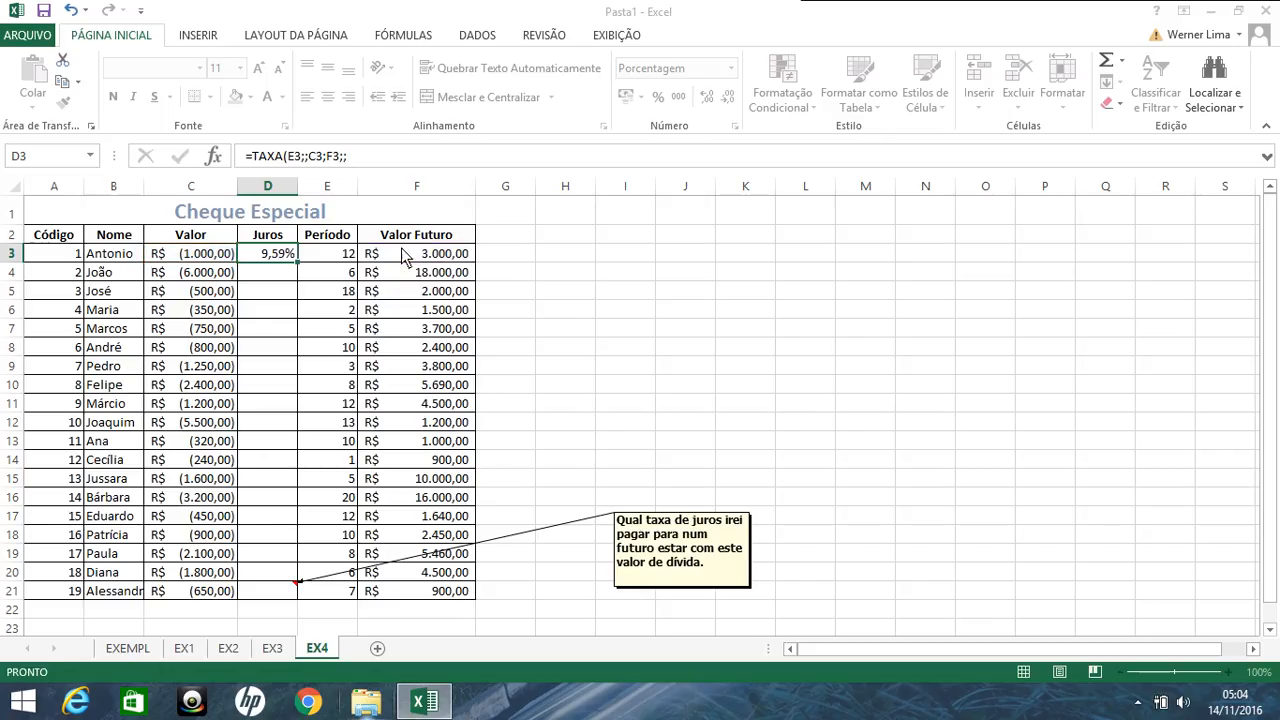
Step: Fill the TAXA formula from D3 down to D21, then deselect the range
click(289, 258)
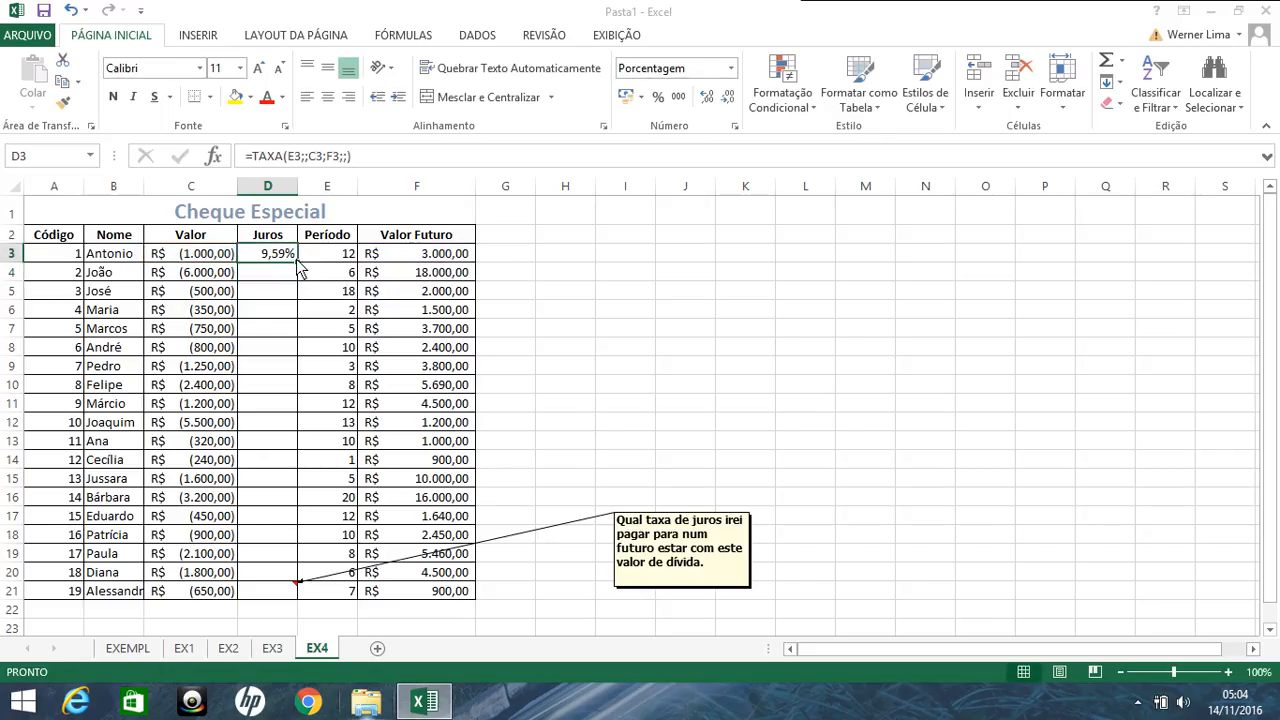
double_click(297, 263)
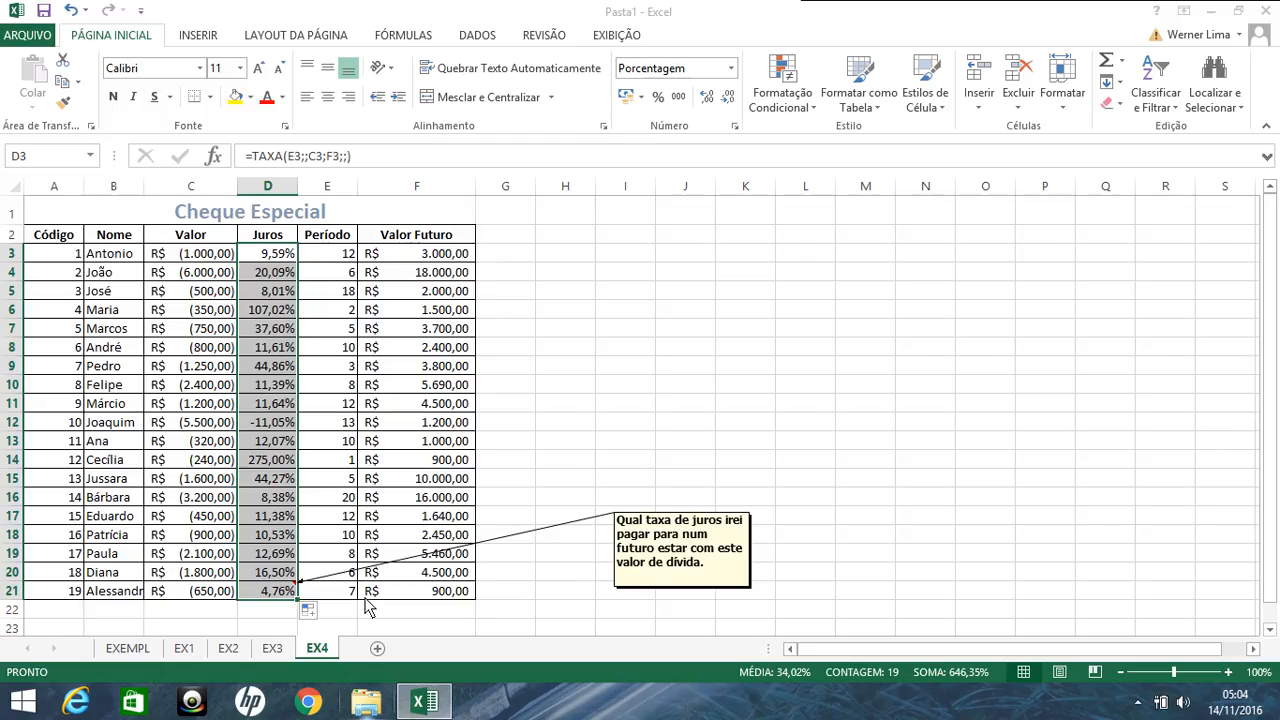
click(640, 360)
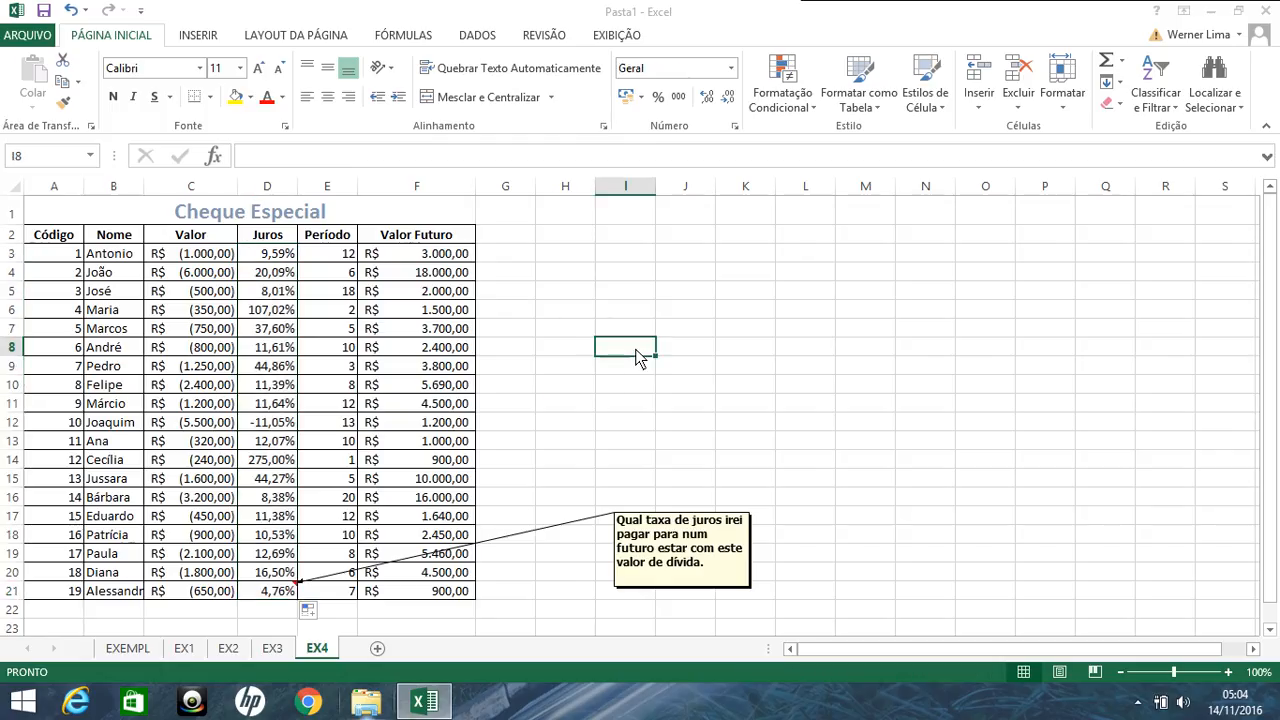